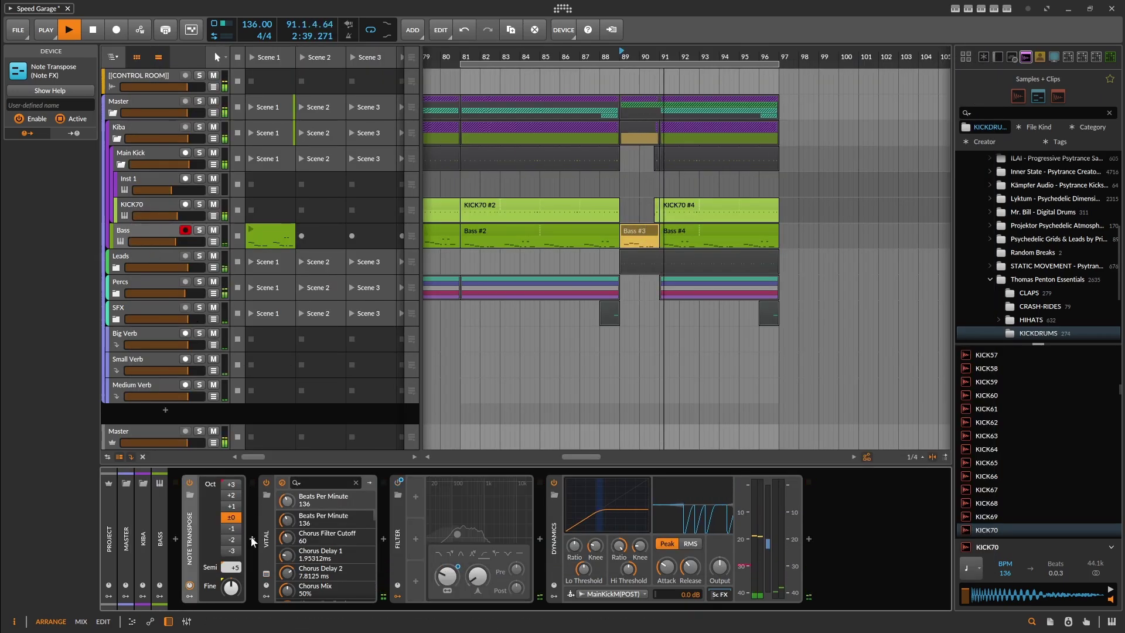
Step: View the Vital synth patch on the Bass track and move its window out of the way
left_click(282, 482)
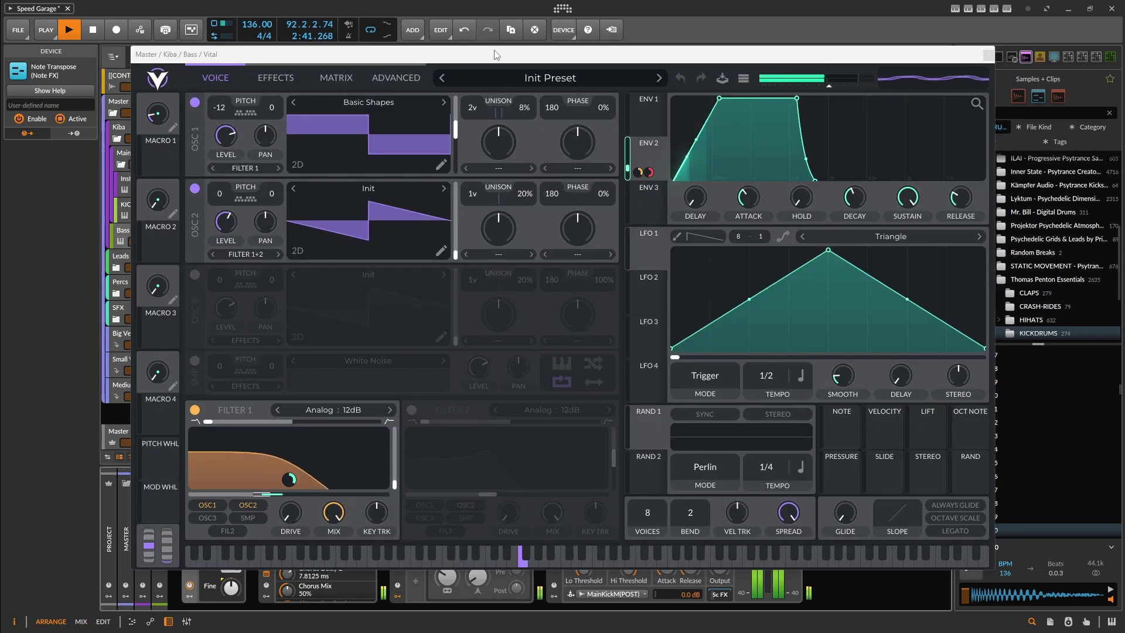
left_click_drag(495, 54, 0, 65)
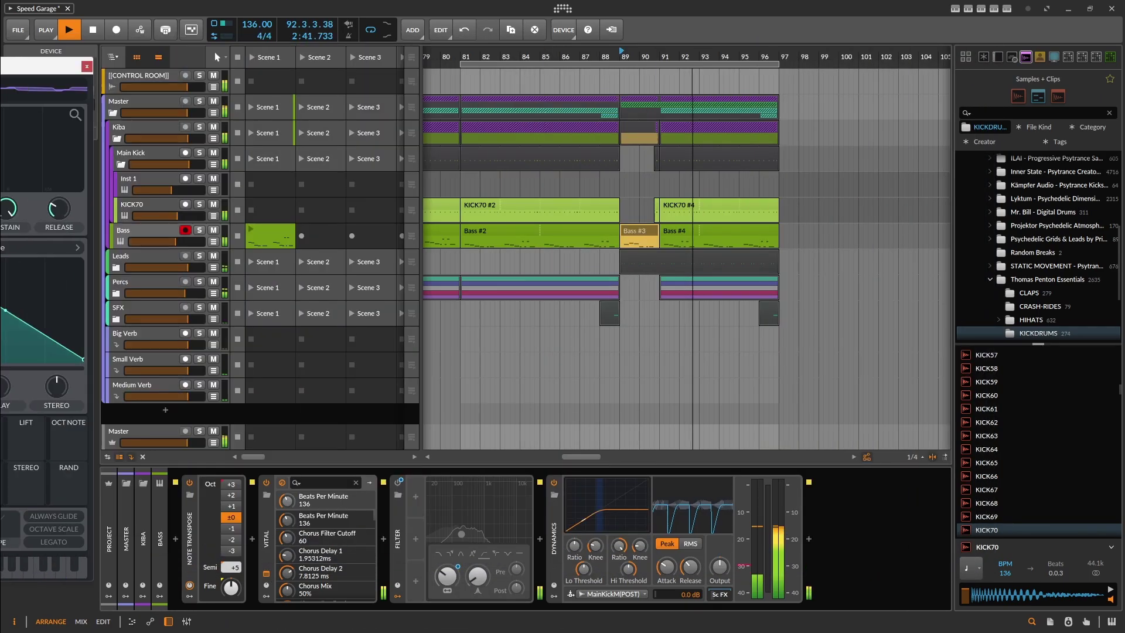
Step: Stop playback and move the new Vital track into the Kiba group, directly above the Bass track
left_click(325, 411)
key("space")
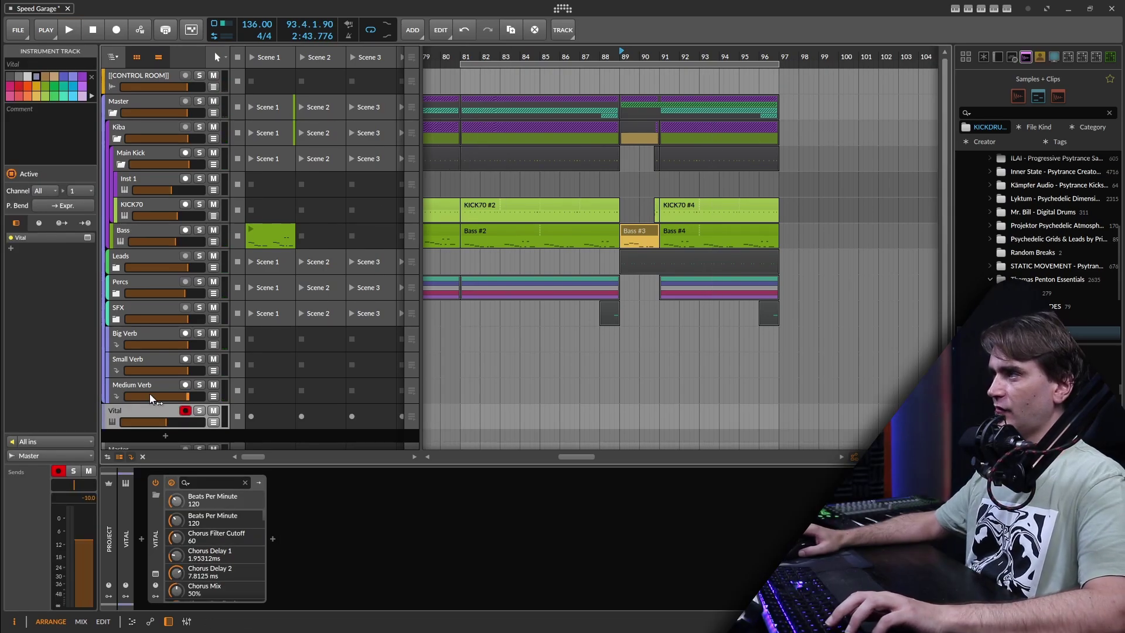
left_click_drag(153, 404, 236, 249)
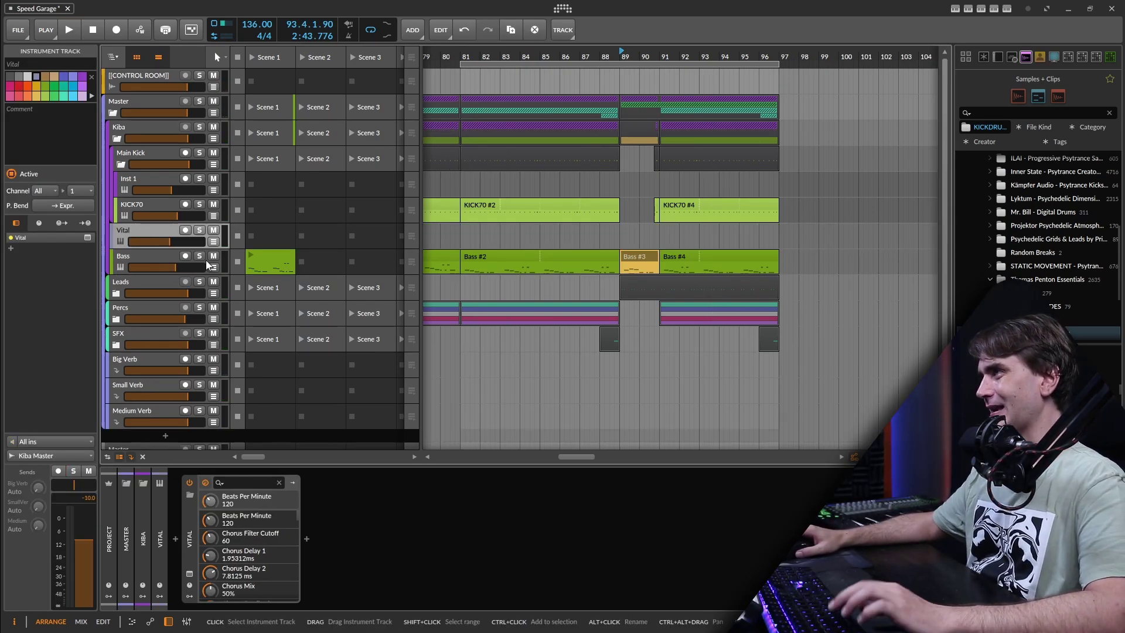
Step: Open the Bass #2 clip in the note editor and examine the descending notes of its opening phrase
double_click(517, 256)
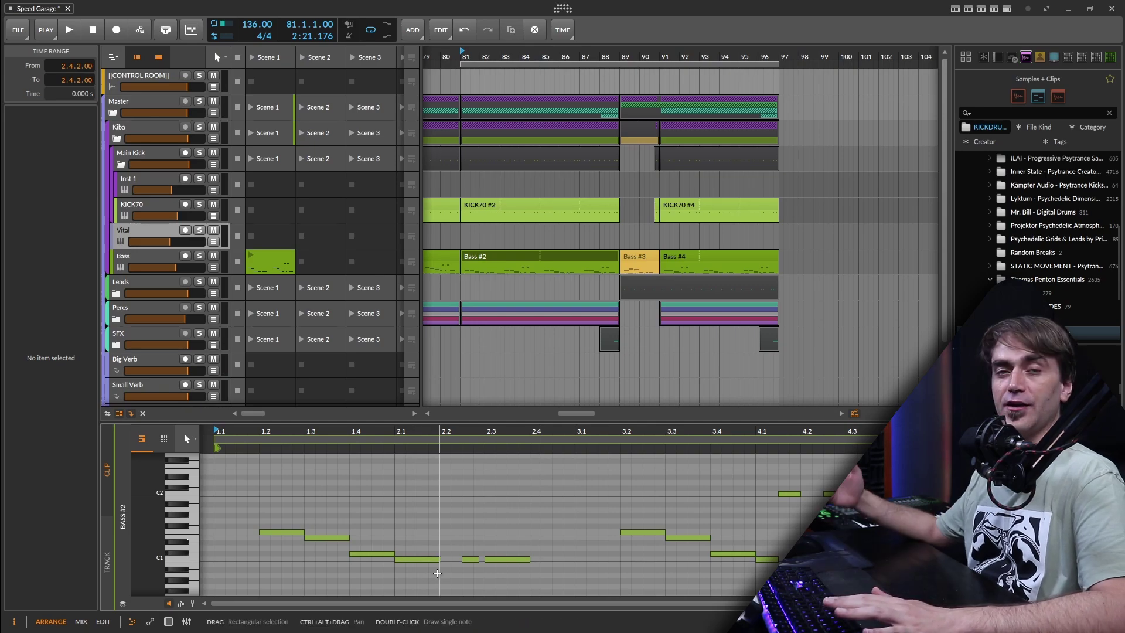
left_click_drag(372, 510, 249, 553)
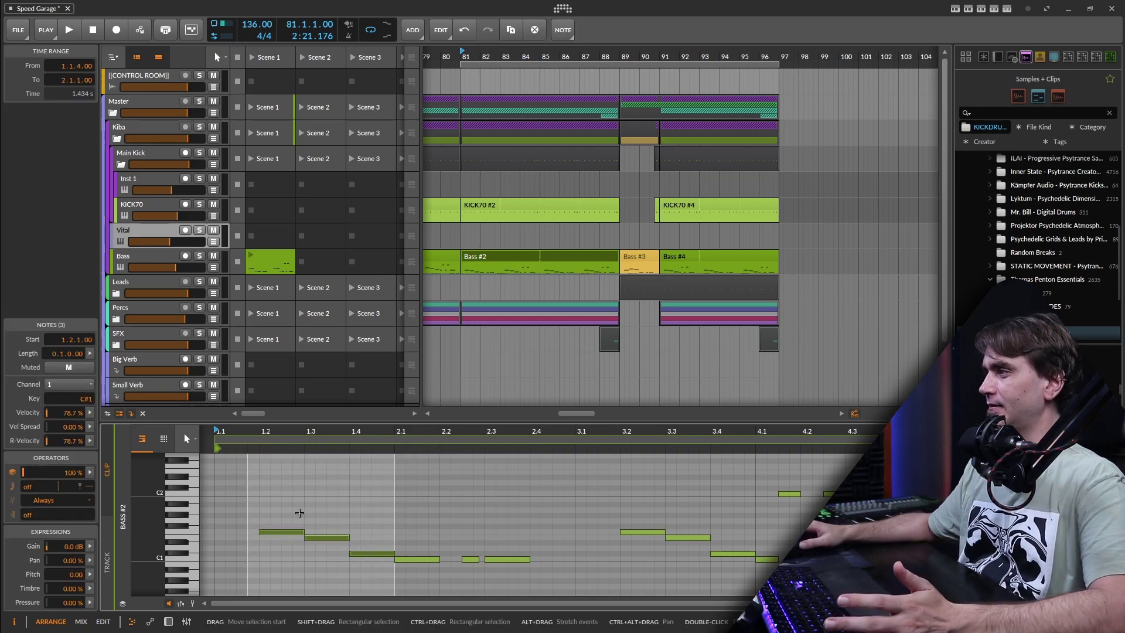
left_click_drag(316, 516, 328, 546)
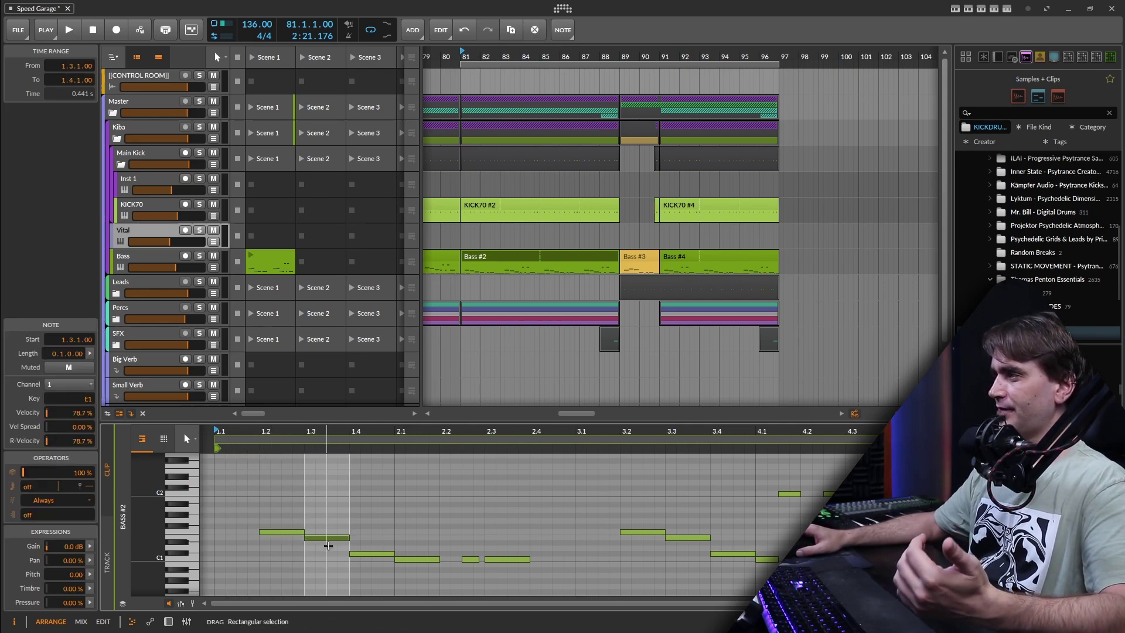
left_click(371, 553)
left_click(419, 558)
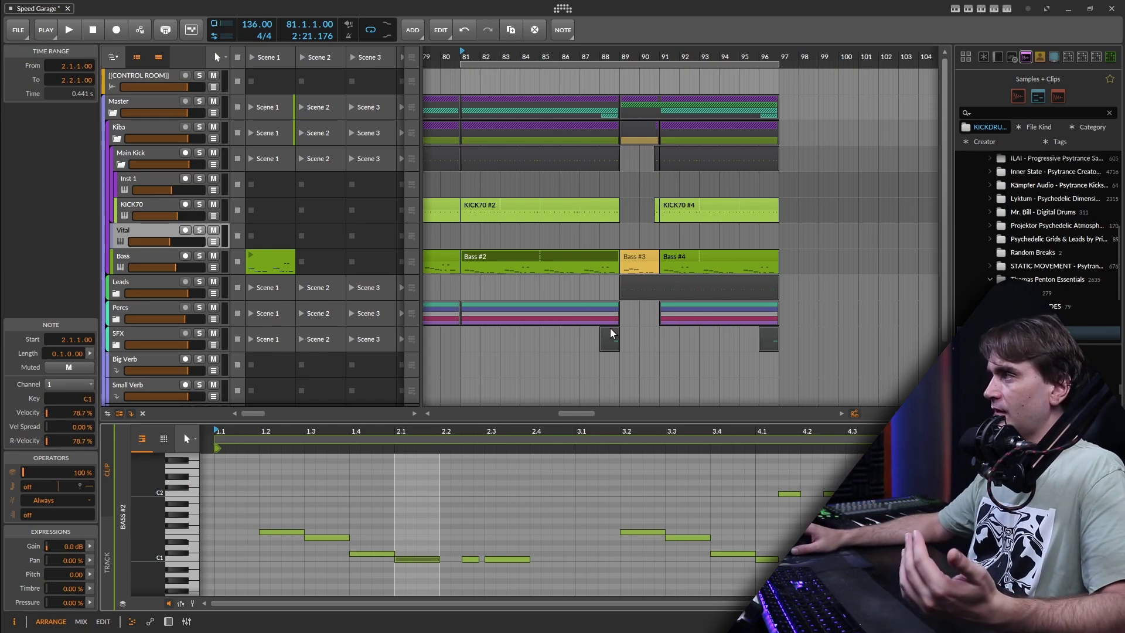
Step: Examine the Vital #1 clip and its Vital synth patch inside the Leads group, and collapse the group
left_click(287, 290)
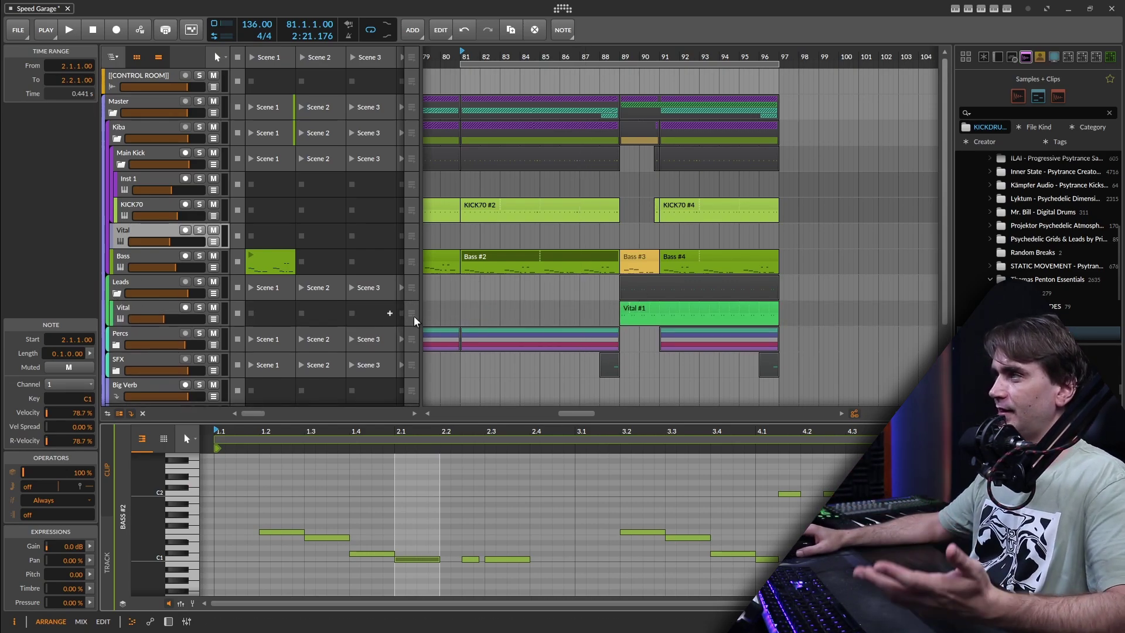
left_click(663, 308)
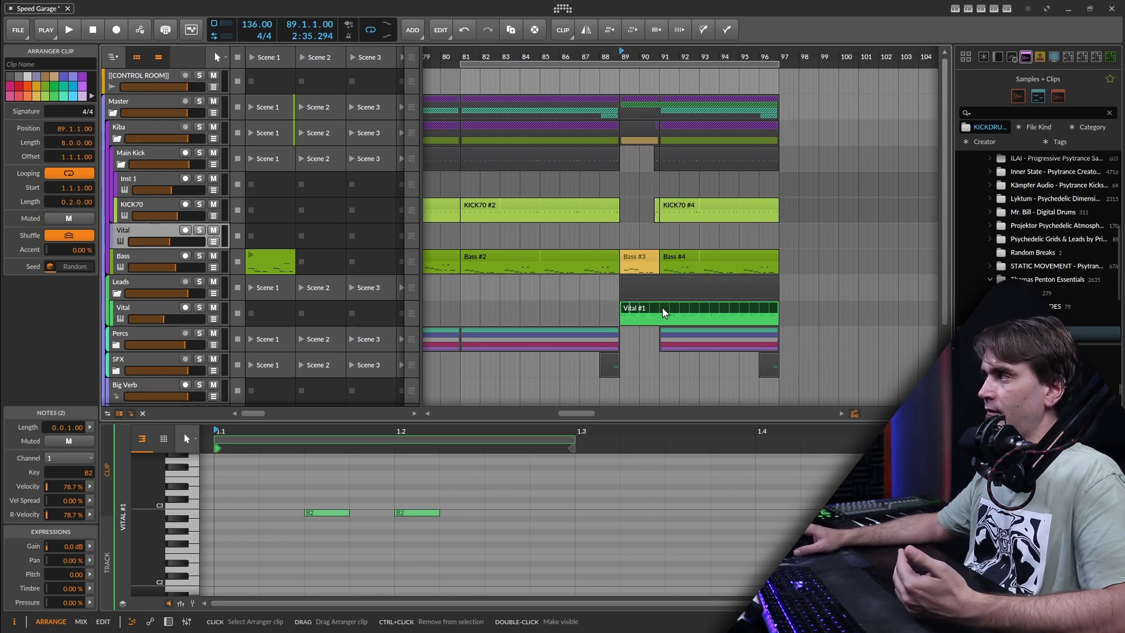
left_click(141, 303)
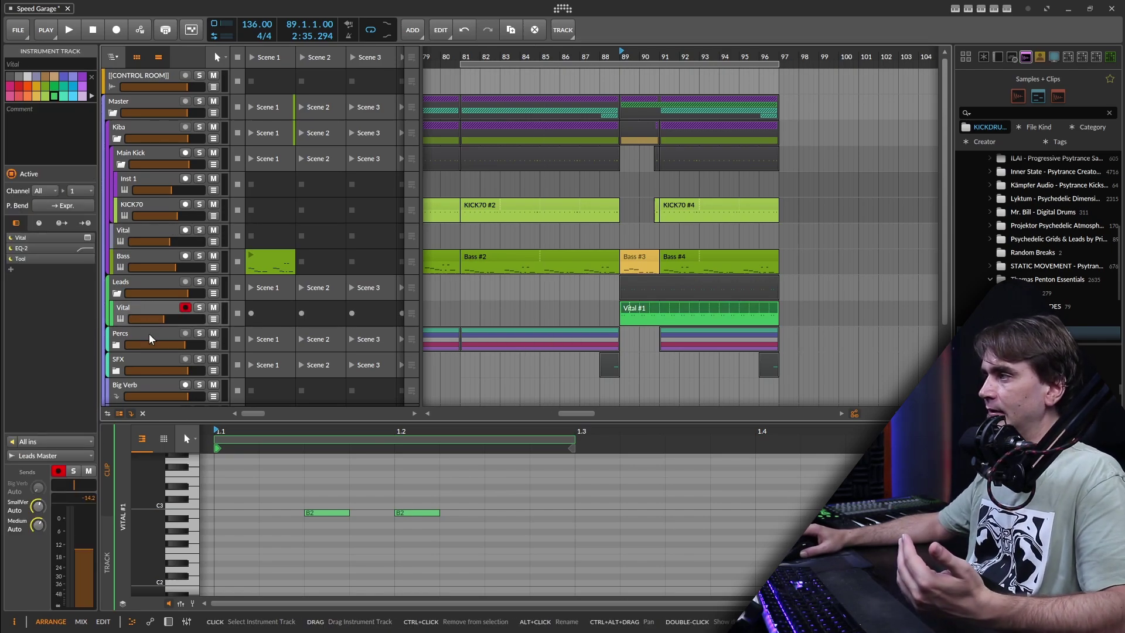
left_click(169, 622)
left_click(190, 573)
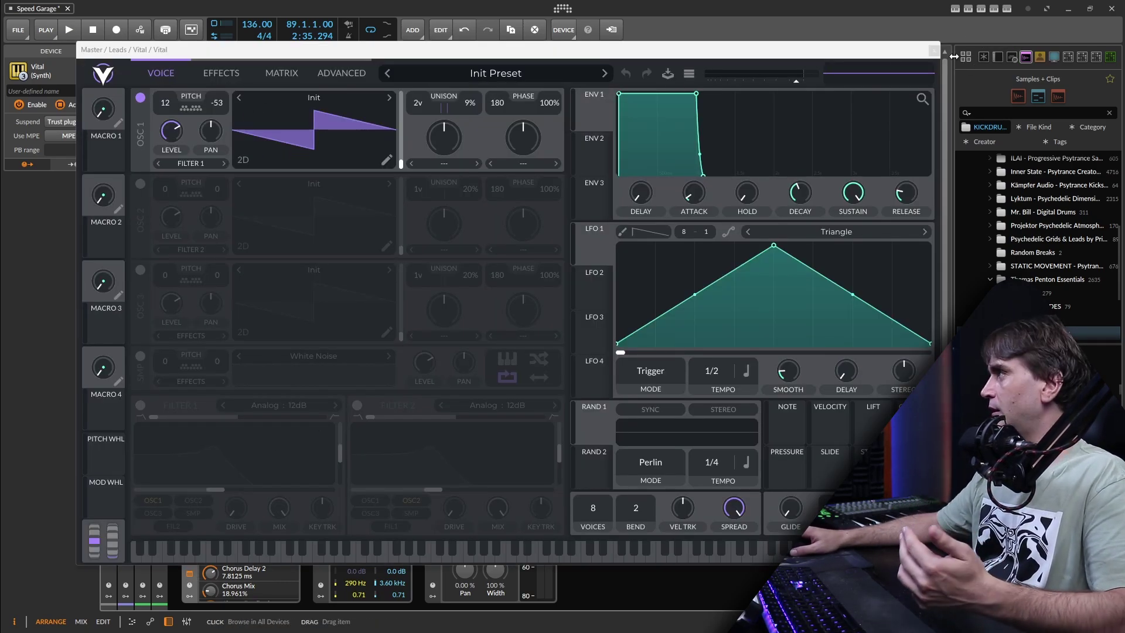
left_click(934, 50)
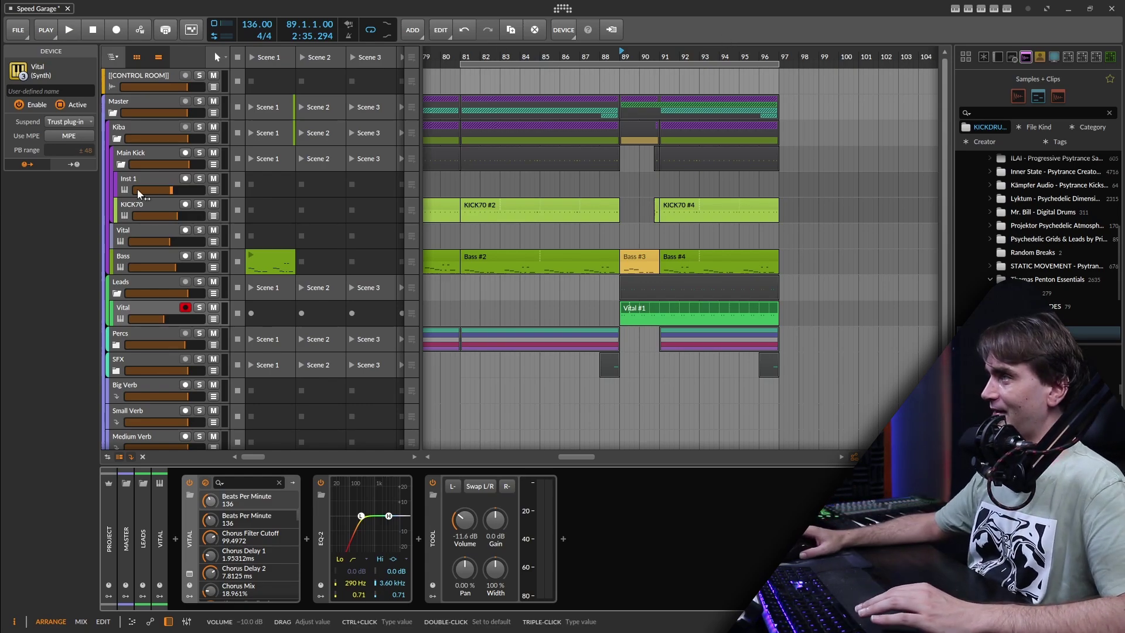
left_click(116, 295)
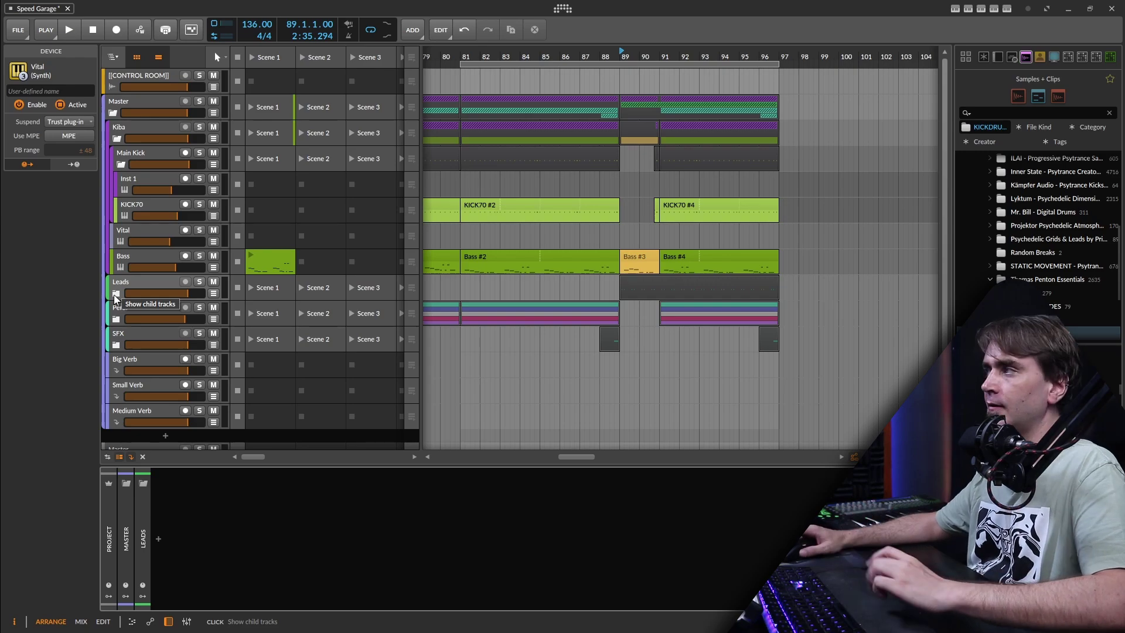
Step: Reopen the Bass #2 clip on the Bass track and go through its first four notes one by one
left_click(139, 253)
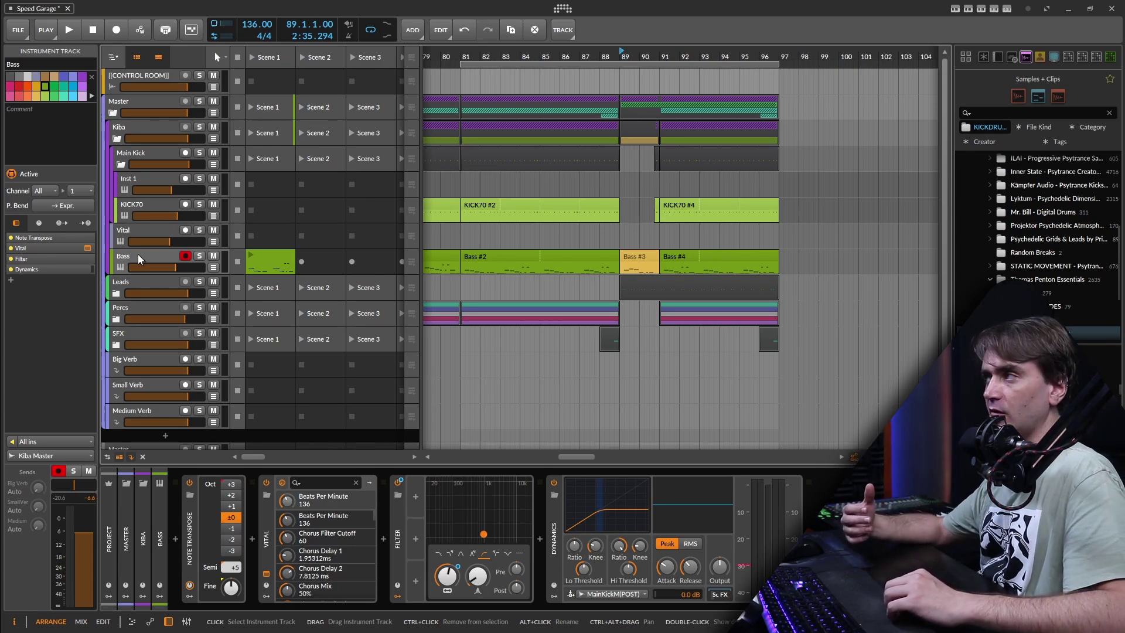
double_click(496, 252)
left_click(282, 532)
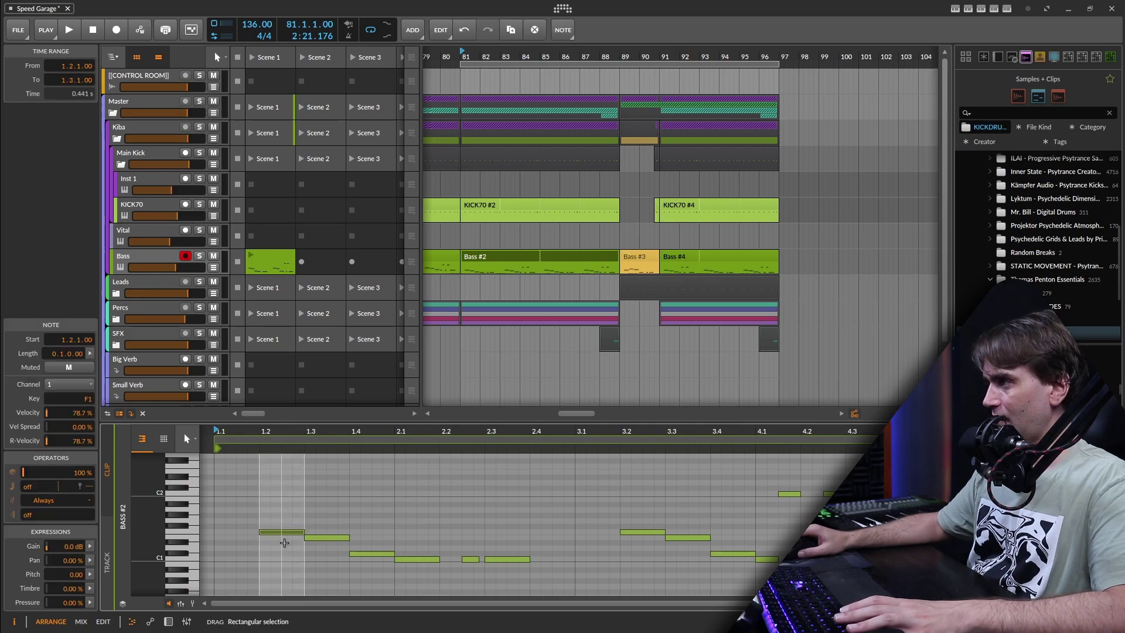
left_click(322, 538)
left_click(376, 553)
left_click(422, 559)
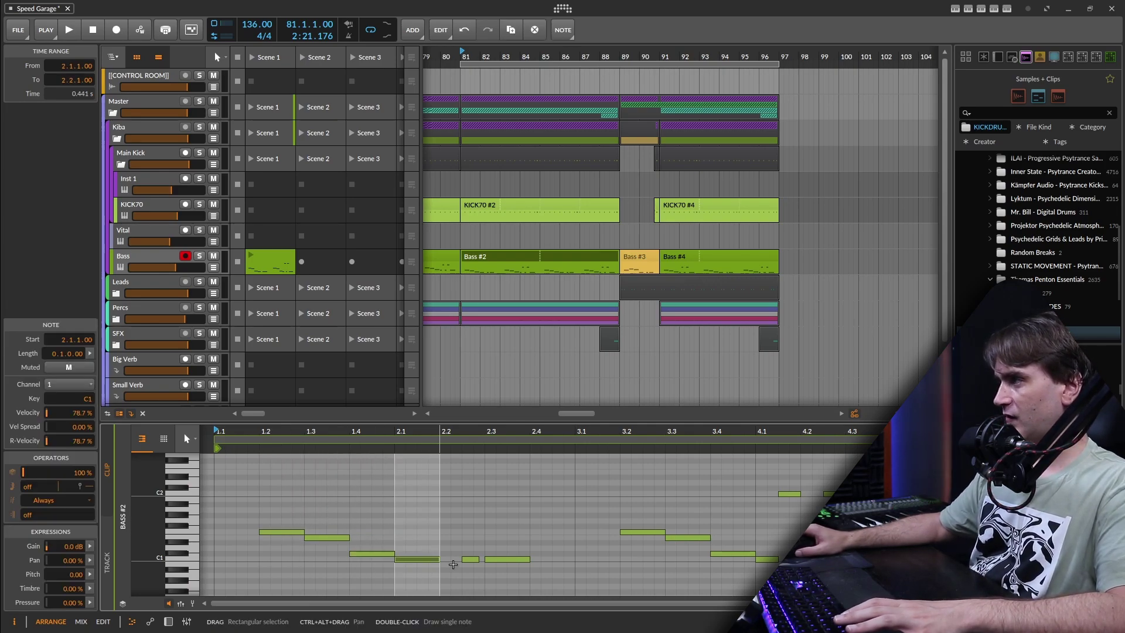
Step: Examine the low C1 notes in the last bar of Bass #2 and return to the opening F1 note
left_click(610, 545)
scroll(490, 531, "right", 5)
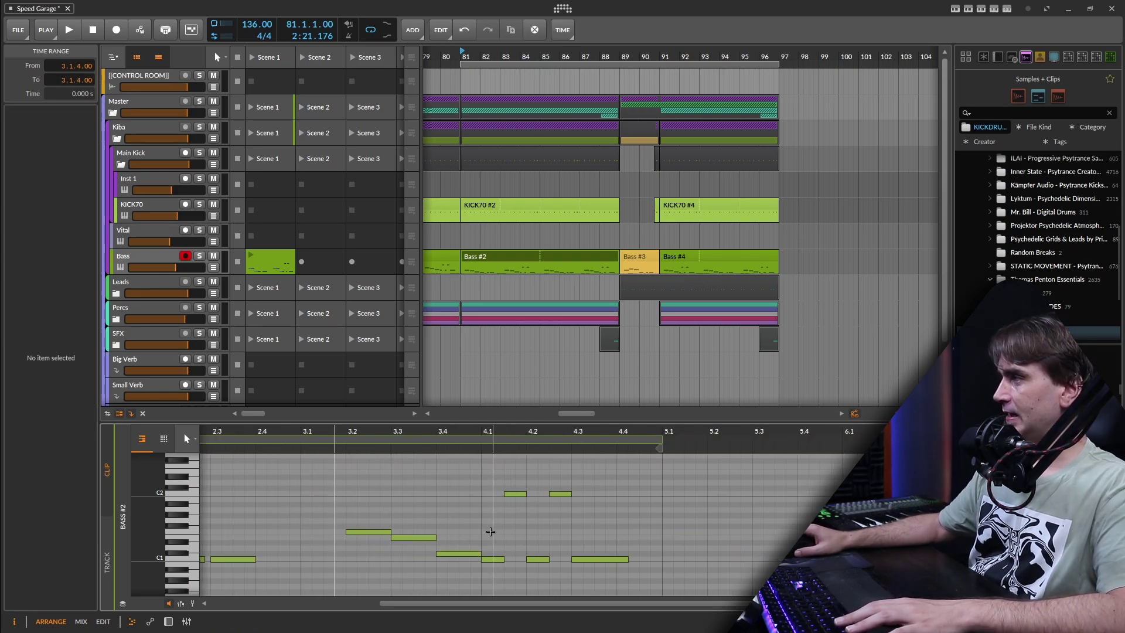
left_click_drag(491, 532, 605, 570)
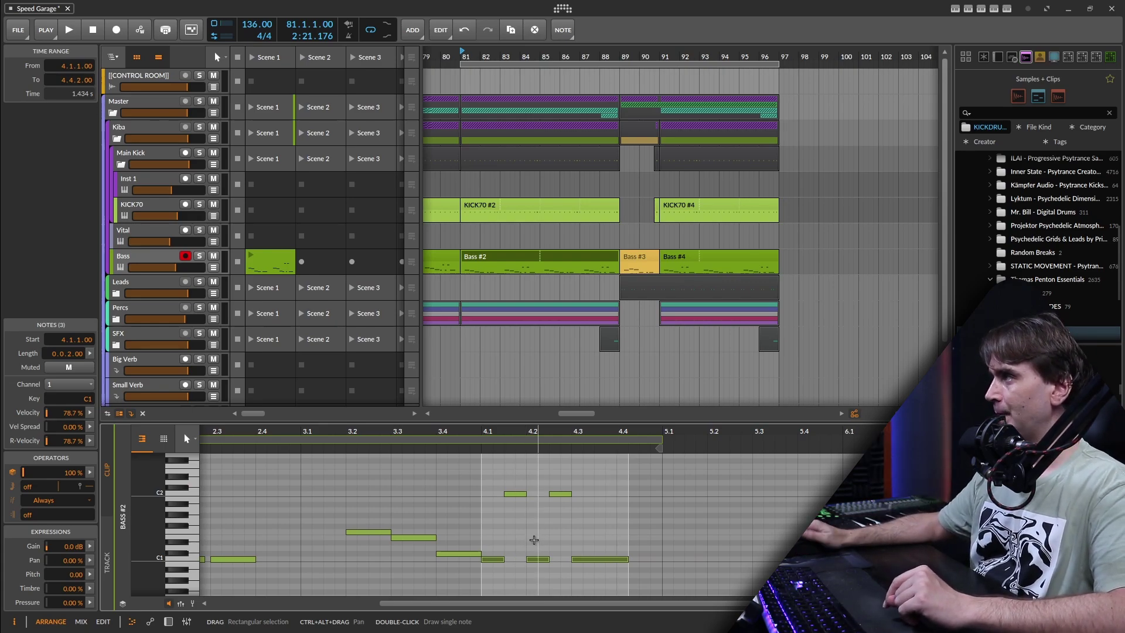
left_click(321, 530)
scroll(603, 529, "left", 5)
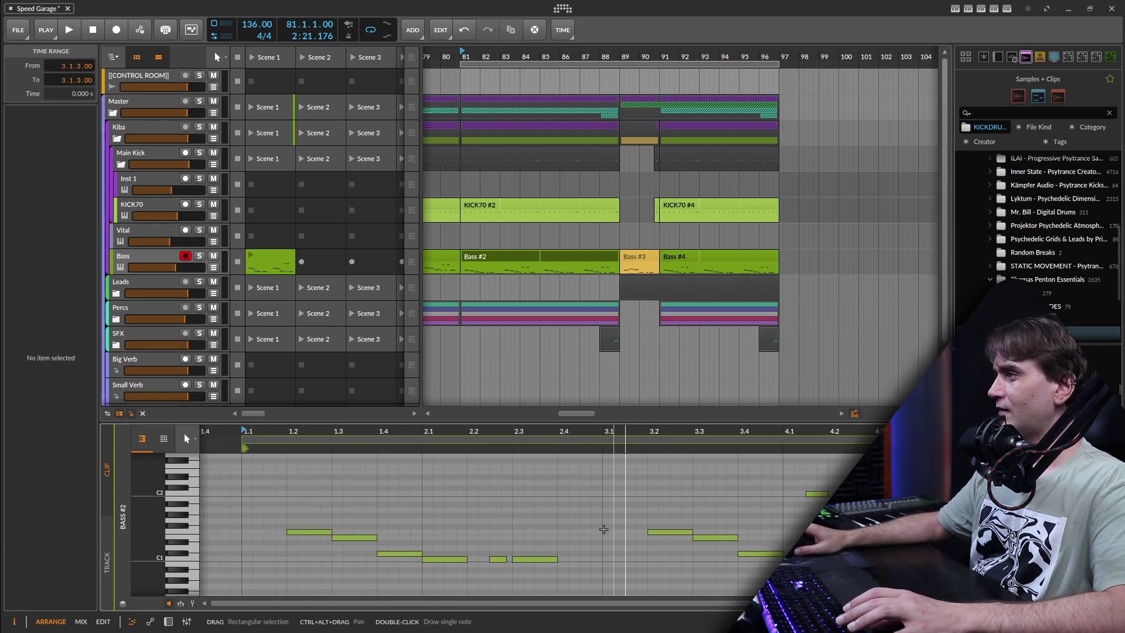
left_click(311, 533)
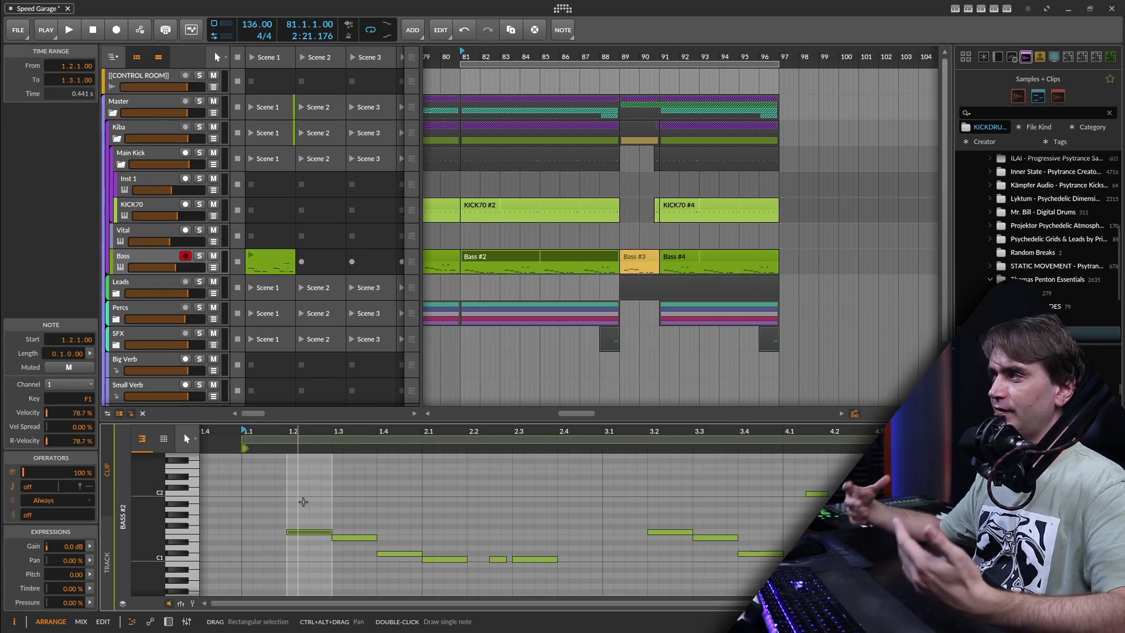
Step: Copy the Bass #2 clip onto the Vital track above, mute the Bass track and select the Vital track
left_click_drag(474, 258, 474, 247)
left_click(151, 231)
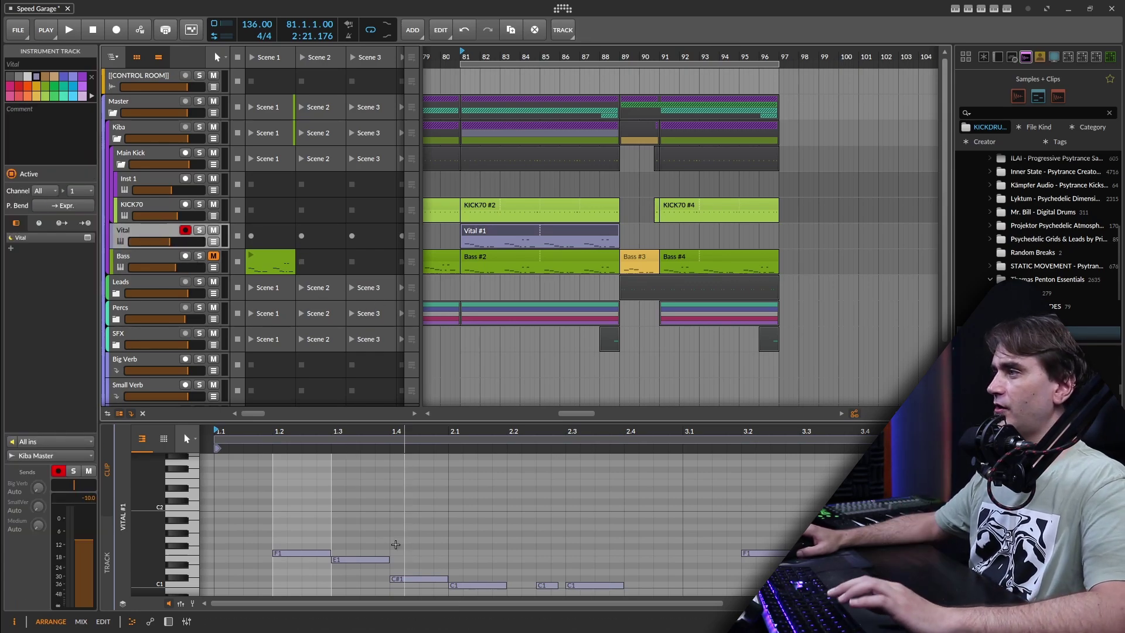
Step: Examine the pitches of the opening C1, C#1, E1 and F1 notes in the copied clip on the Vital track
scroll(478, 540, "down", 3)
left_click(478, 543)
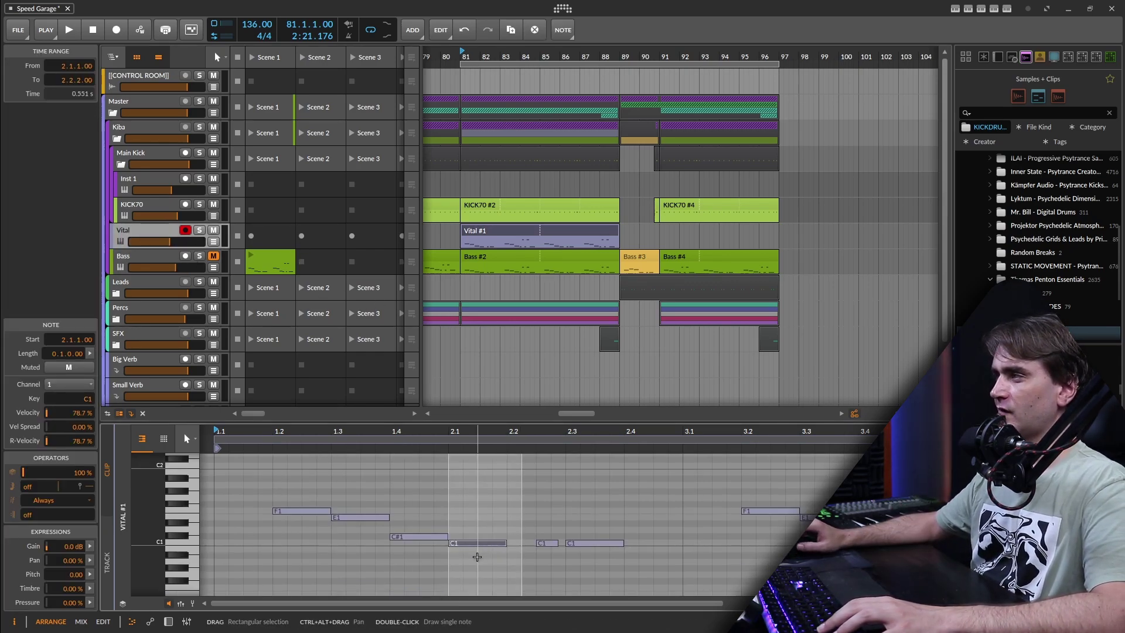
left_click(434, 535)
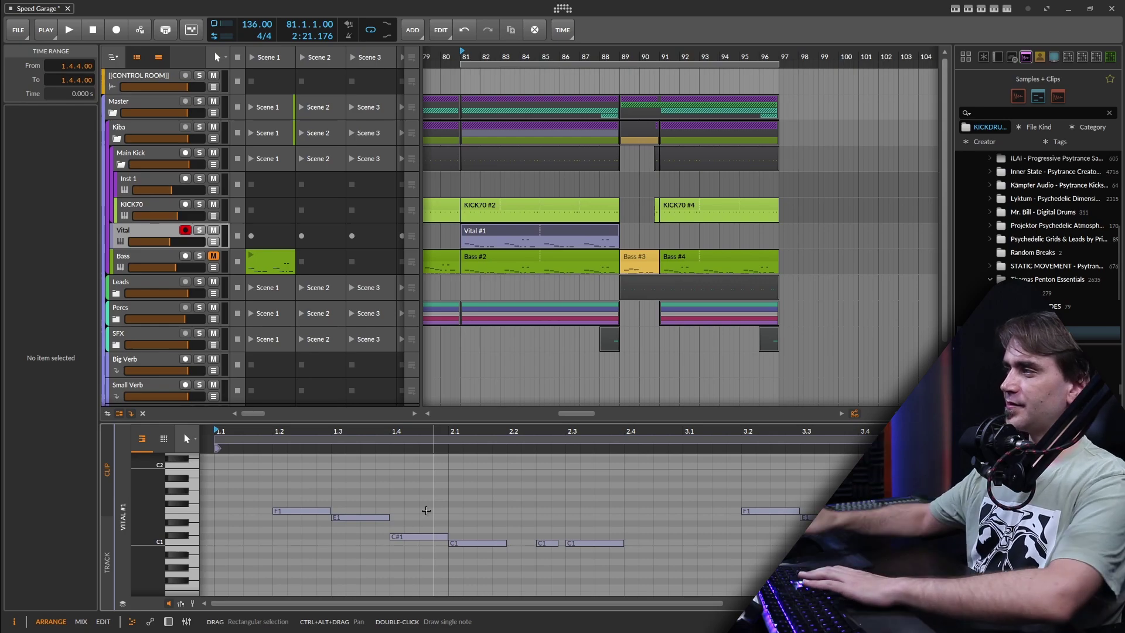
left_click(437, 537)
left_click(371, 519)
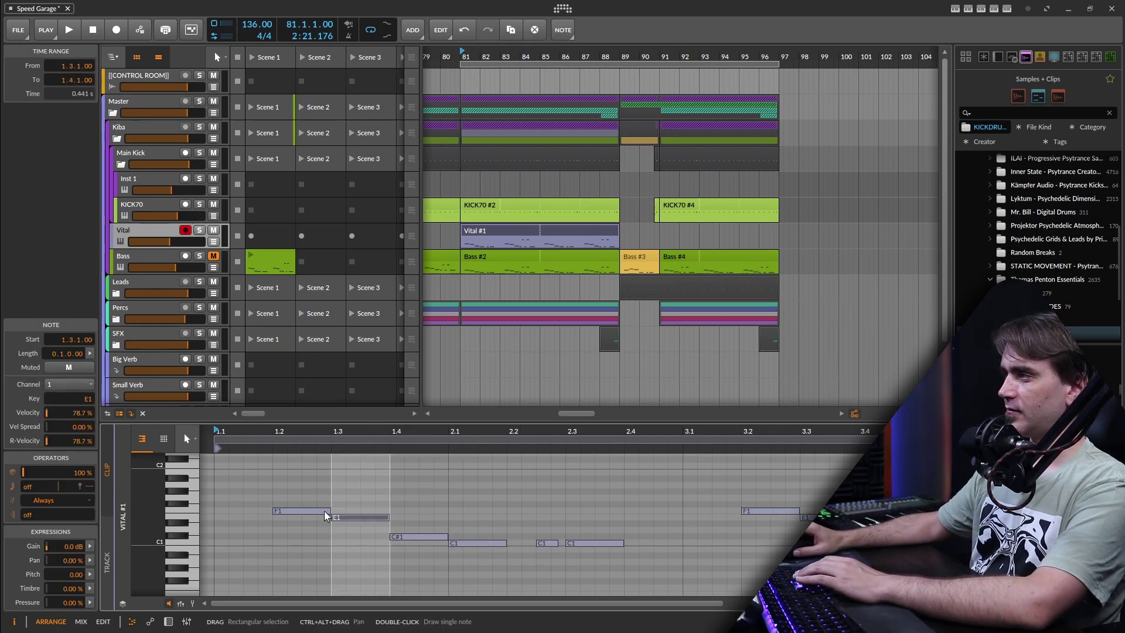
left_click(302, 511)
left_click(489, 520)
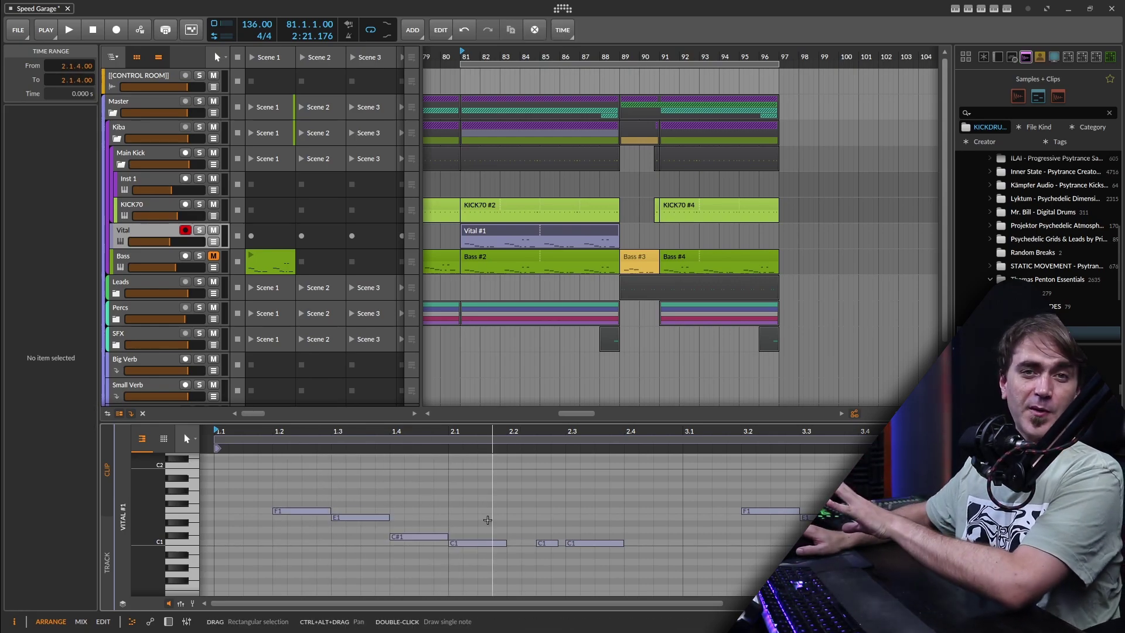
left_click(437, 537)
left_click(379, 525)
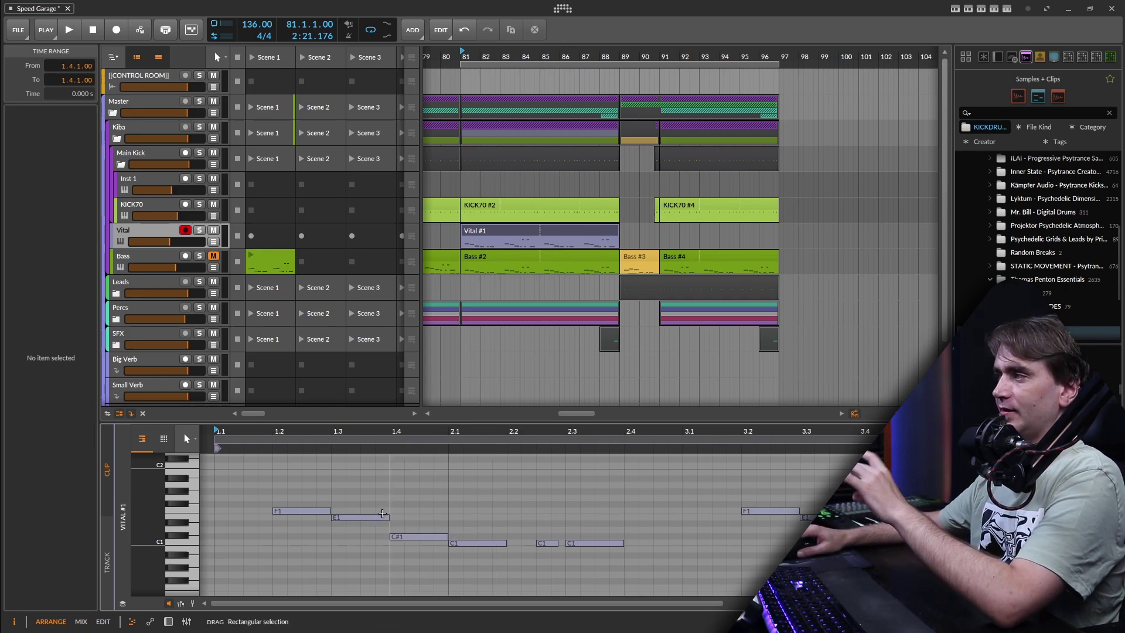
left_click(375, 518)
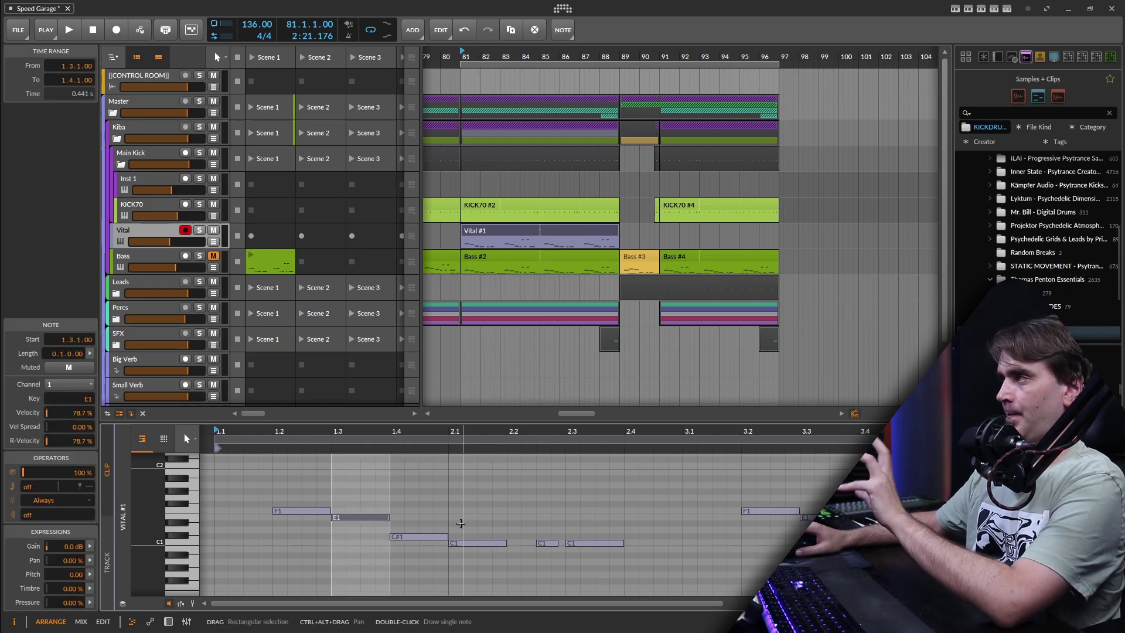
Step: Insert a Note Transpose device before Vital on the Vital track and set its semitone shift to +5
left_click(168, 621)
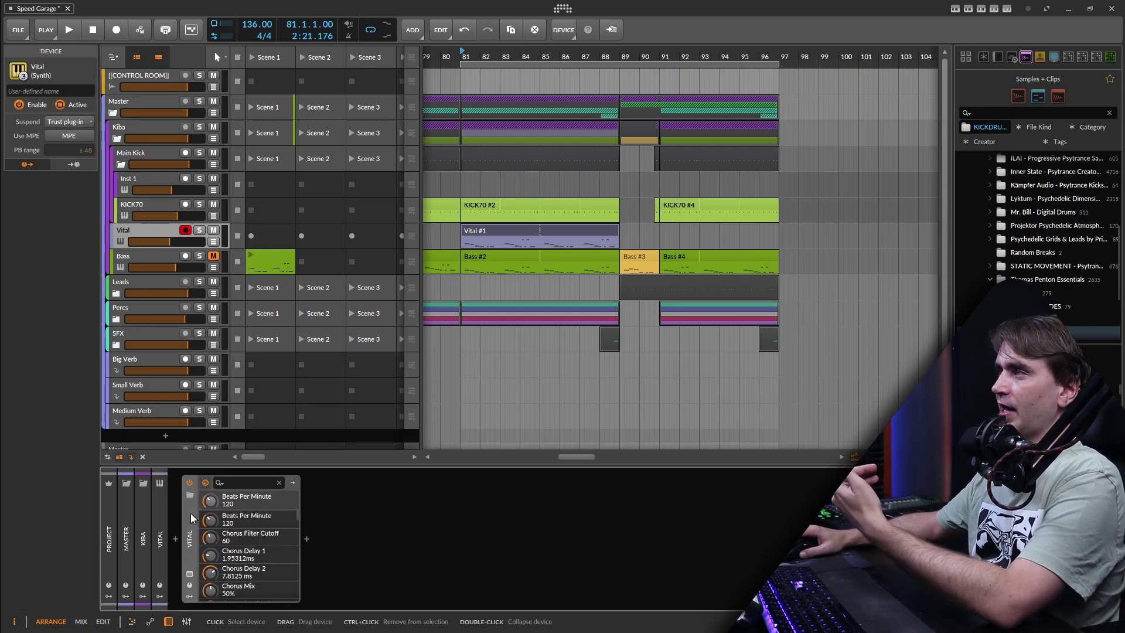
left_click(176, 538)
type("tran")
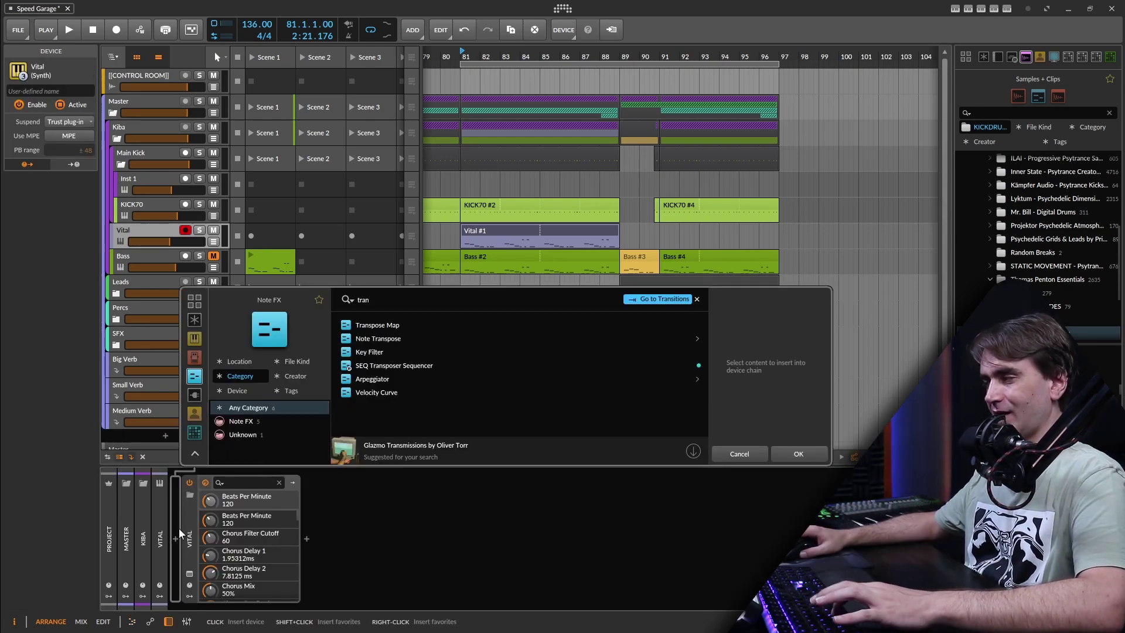
left_click(389, 337)
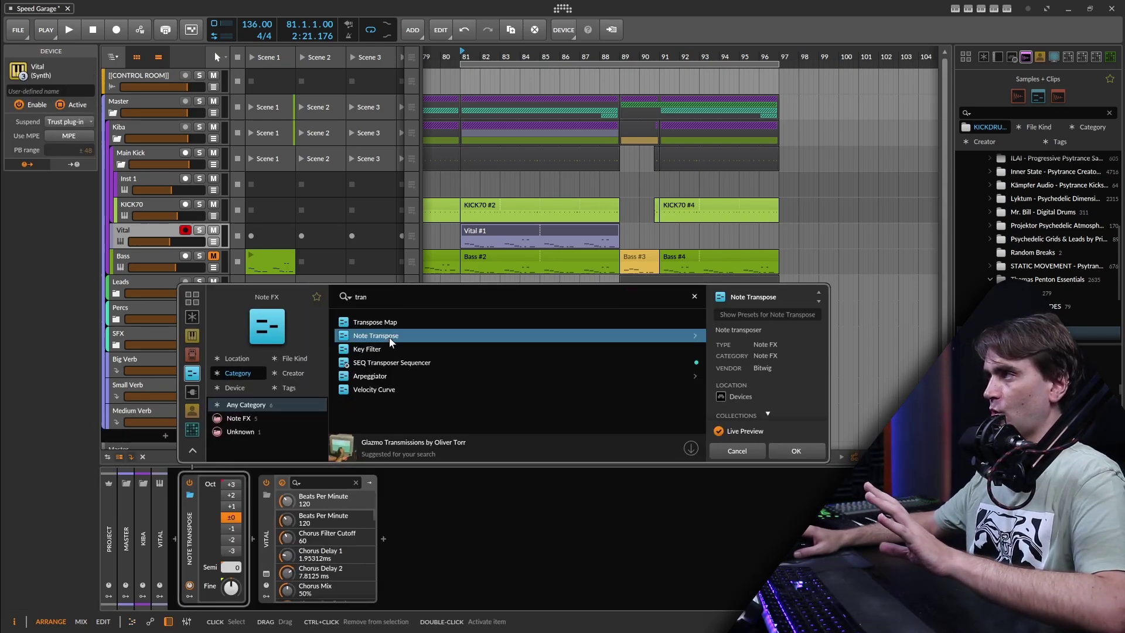
left_click(785, 452)
mouse_move(234, 568)
left_mouse_down()
mouse_move(235, 551)
mouse_move(234, 571)
left_mouse_up()
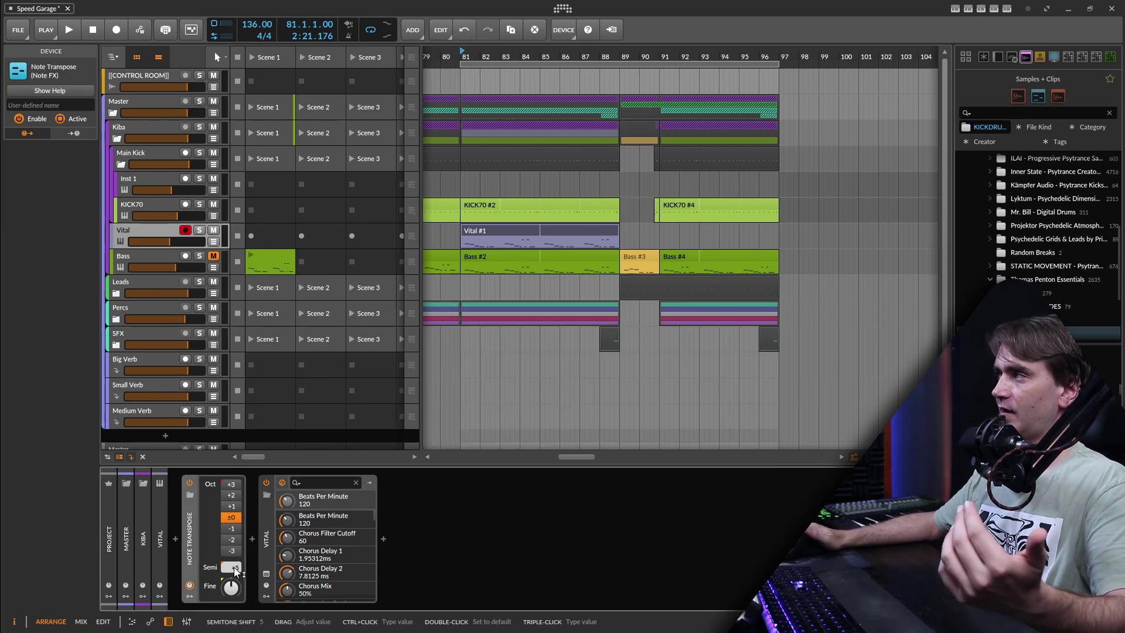
Step: Open the notes of the clip on the Kiba group's Vital track and select the C#1 note at 1.4
double_click(496, 230)
left_click(372, 547)
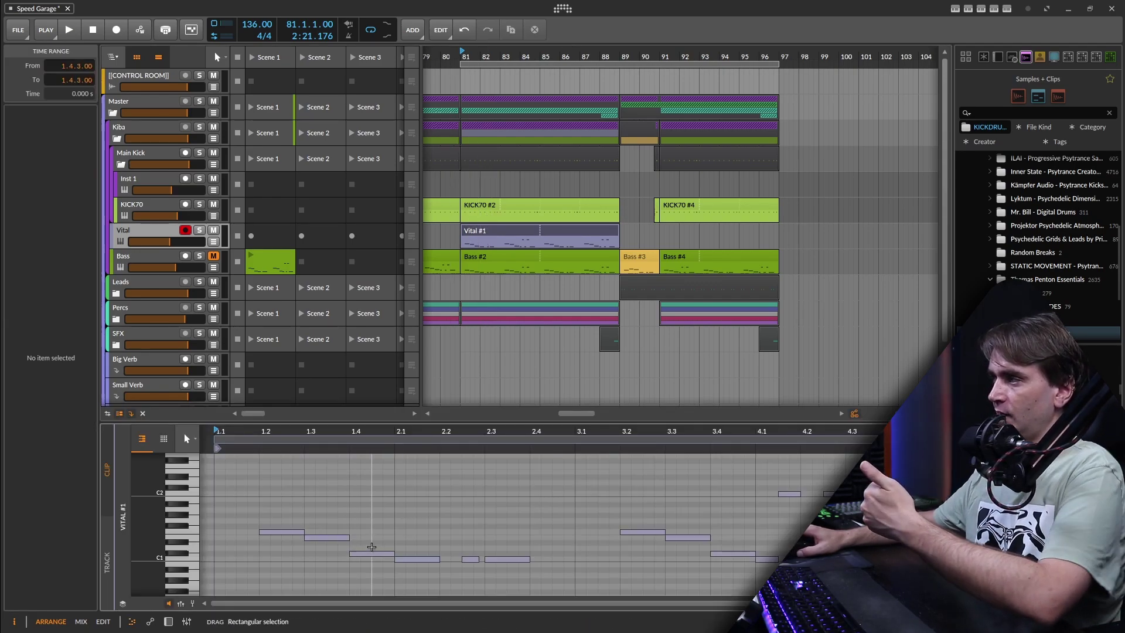
key("ctrl+z")
left_click(375, 536)
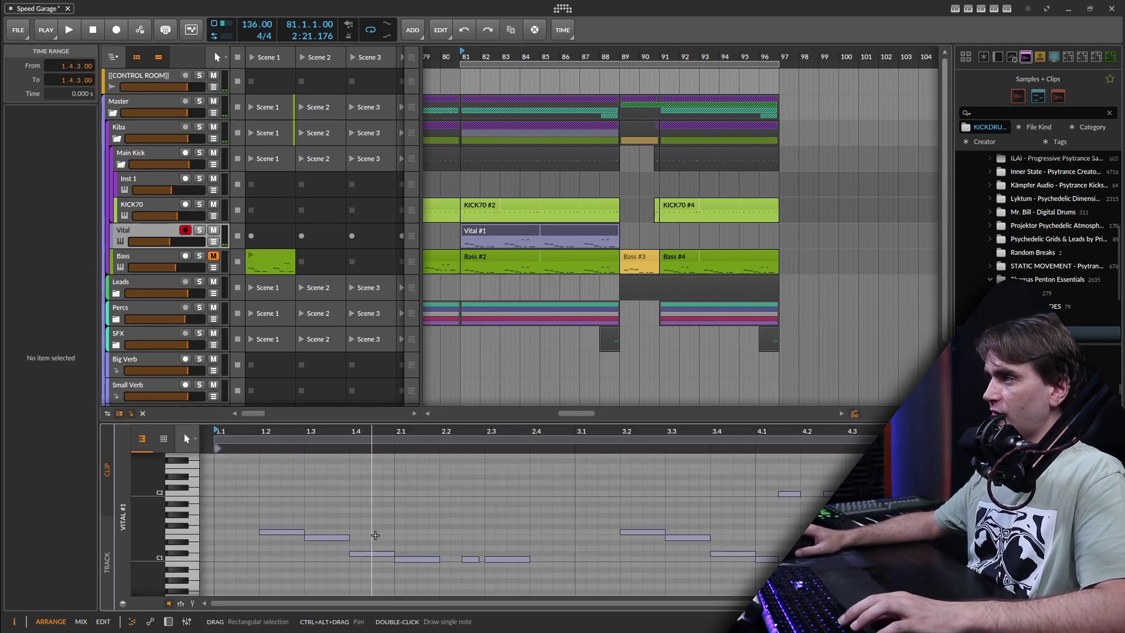
left_click_drag(376, 536, 378, 579)
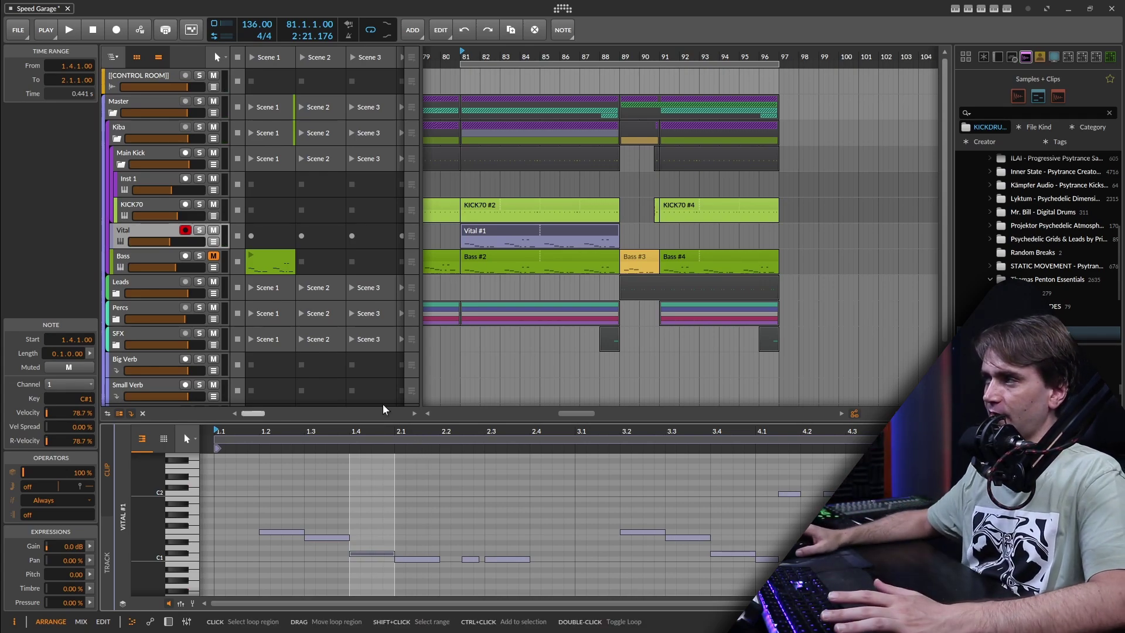
Step: Play the bassline on the Vital track with its device chain shown, and set the track volume to about -14.2 dB
left_click(160, 229)
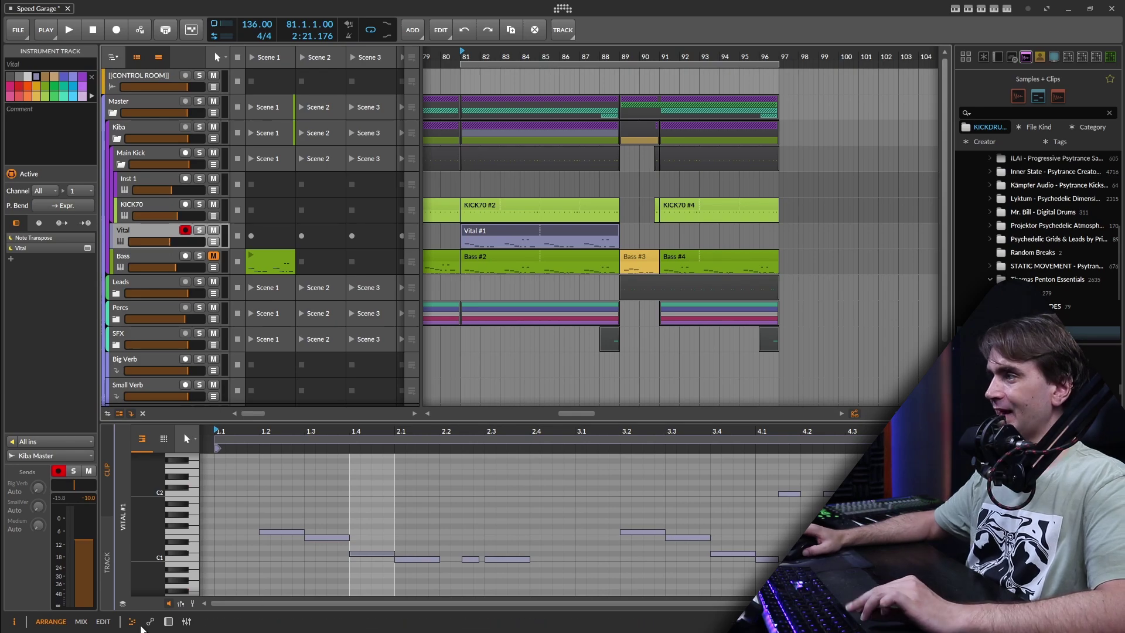
left_click(169, 621)
key("space")
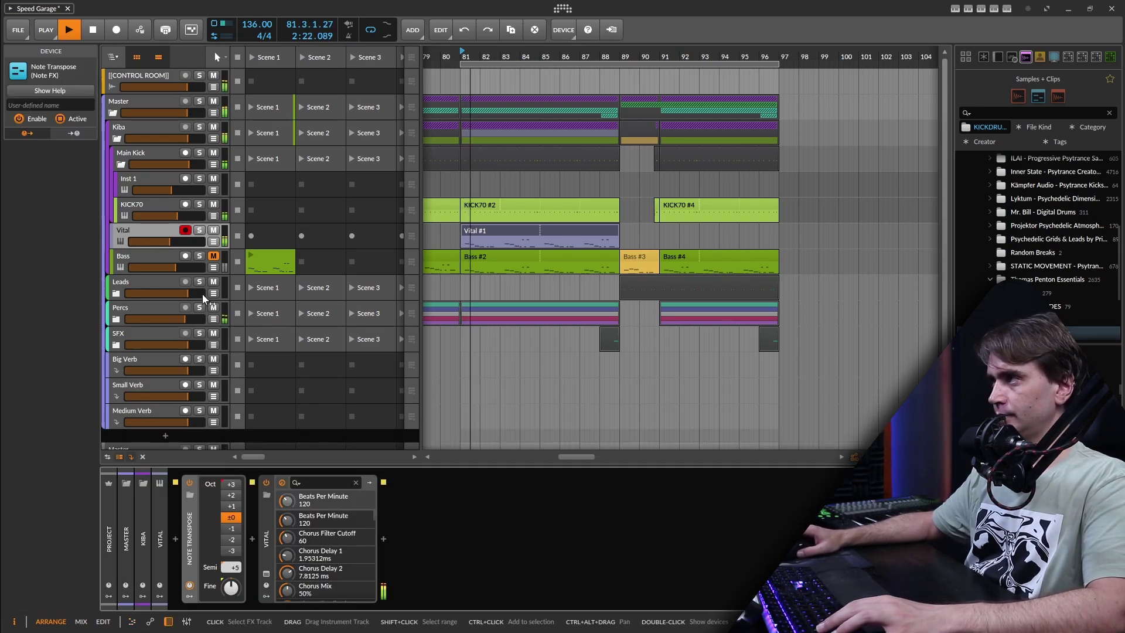
left_click_drag(169, 241, 163, 242)
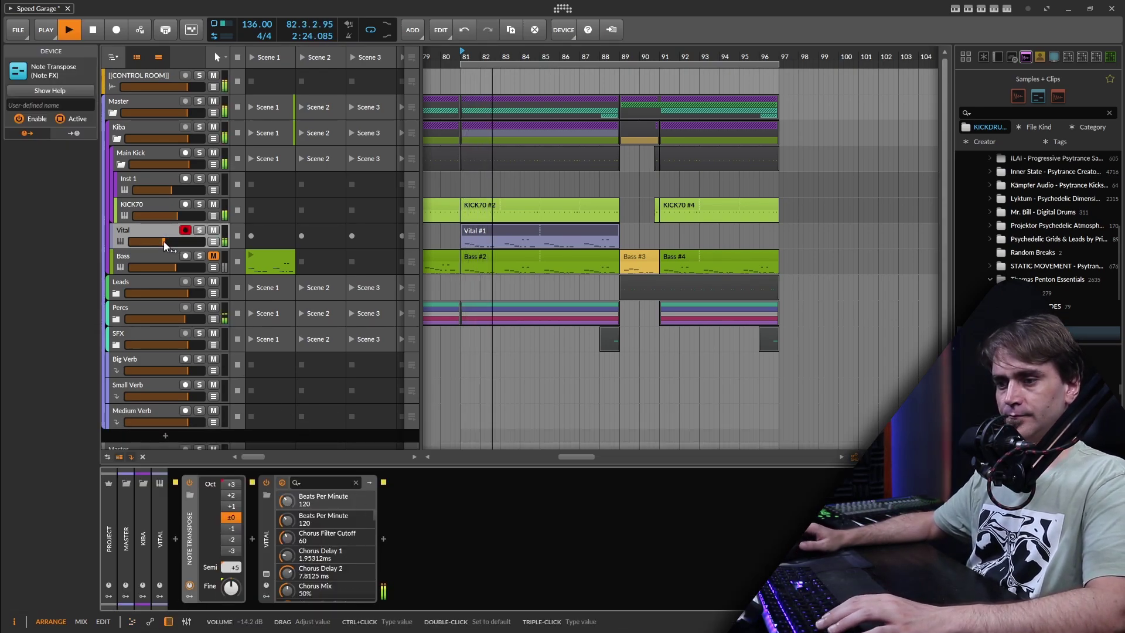
Step: Copy the Bass track's kick-sidechained Dynamics device to the Vital track after the Vital synth, and audition it
left_click(146, 255)
key("space")
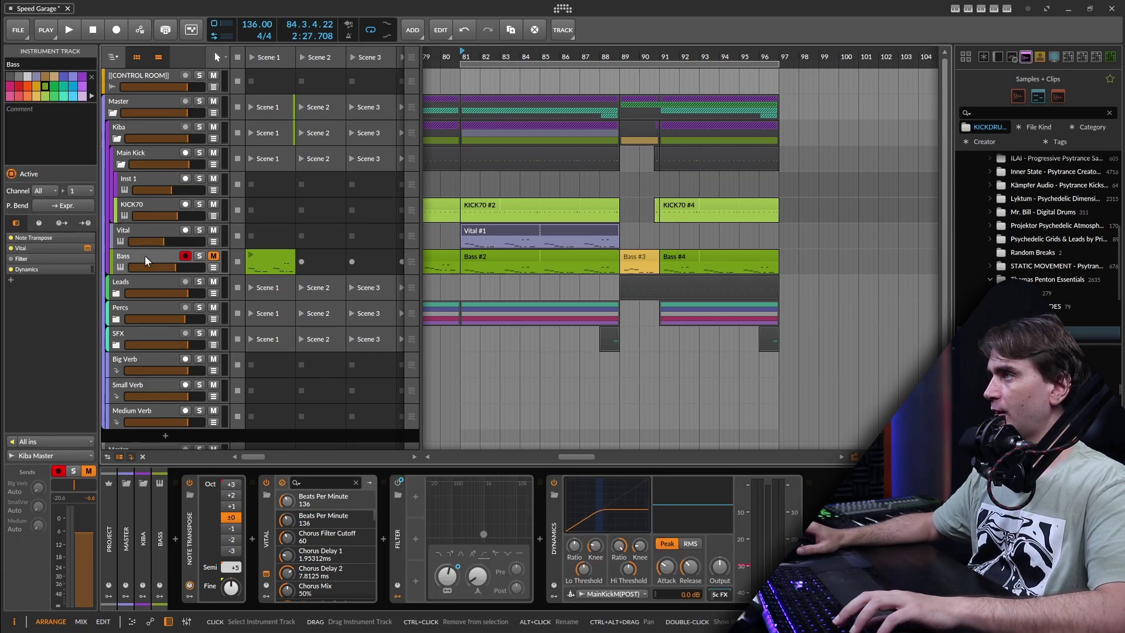
left_click(557, 562)
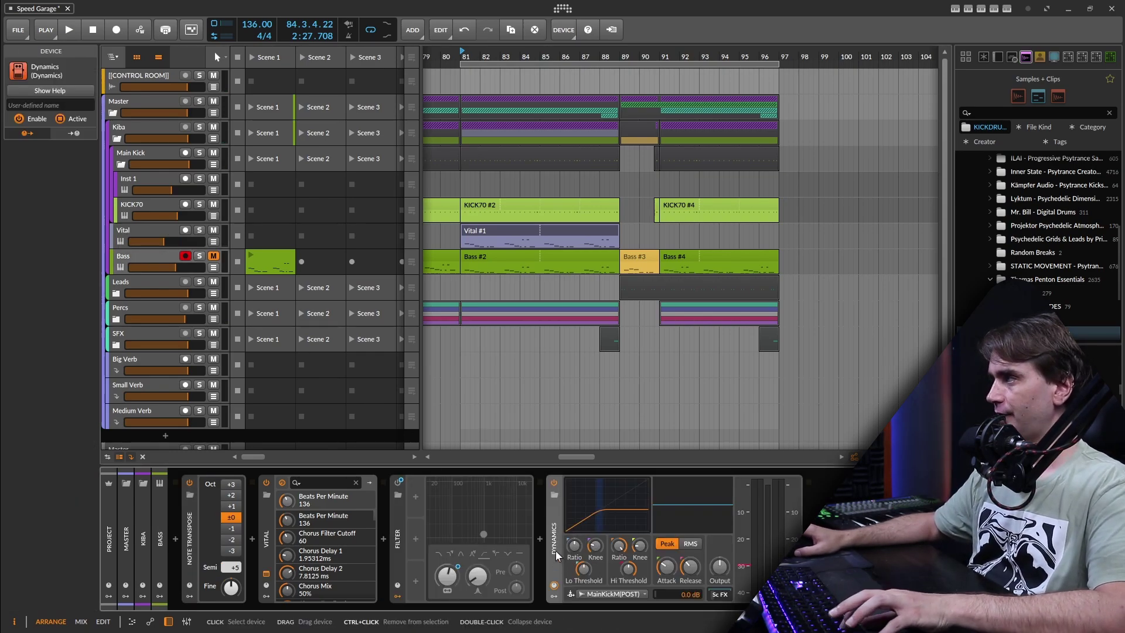
left_click(125, 233)
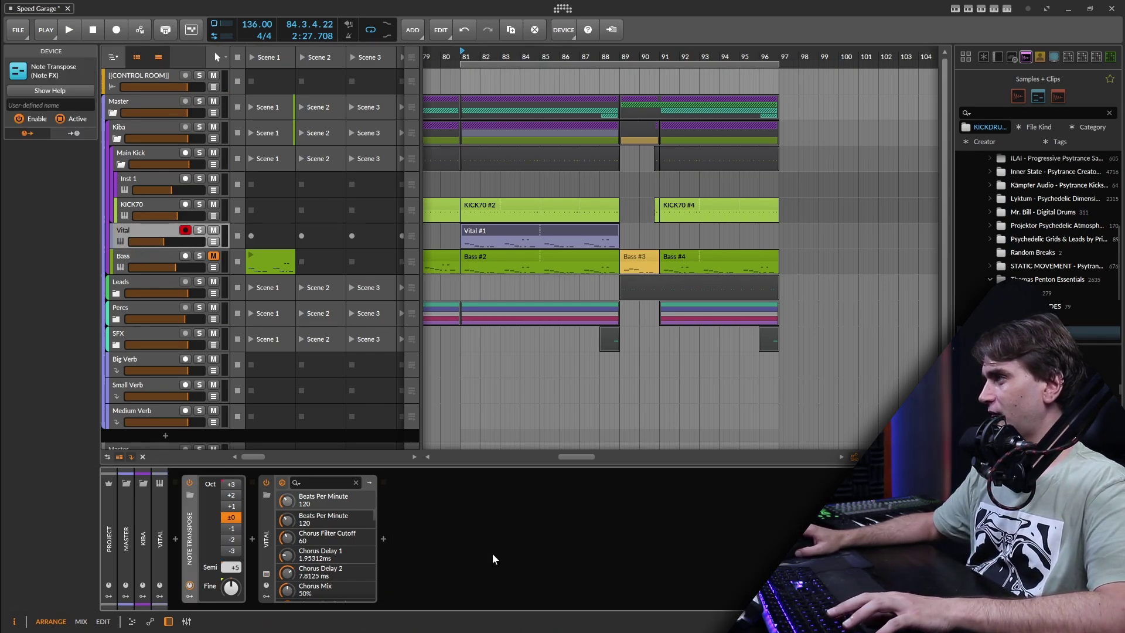
key("ctrl+v")
left_click_drag(272, 557, 678, 551)
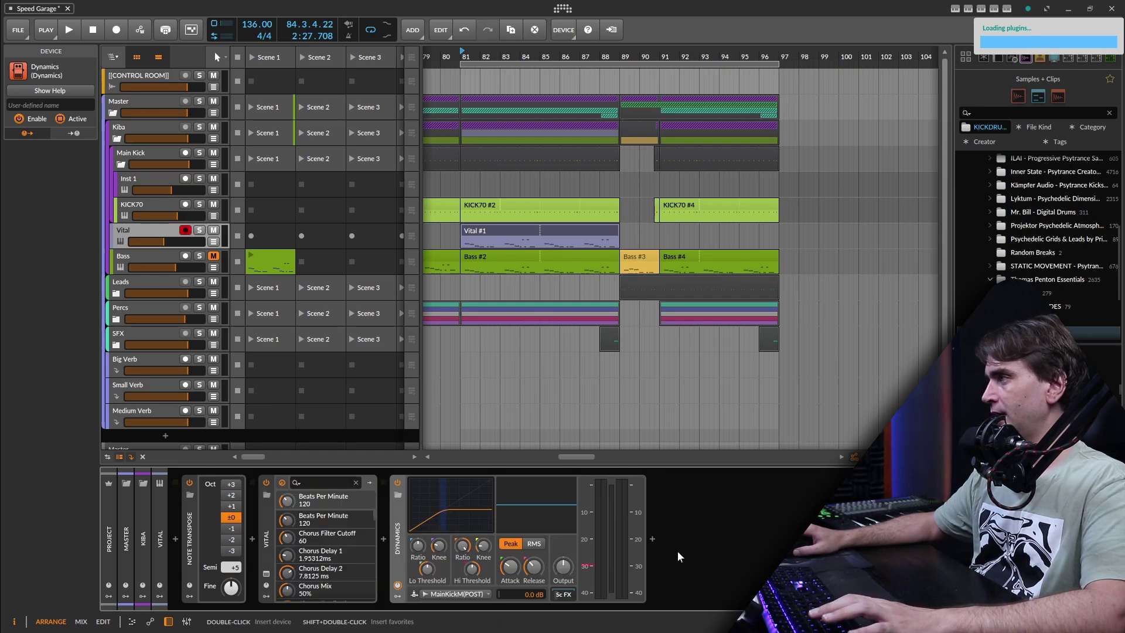
key("space")
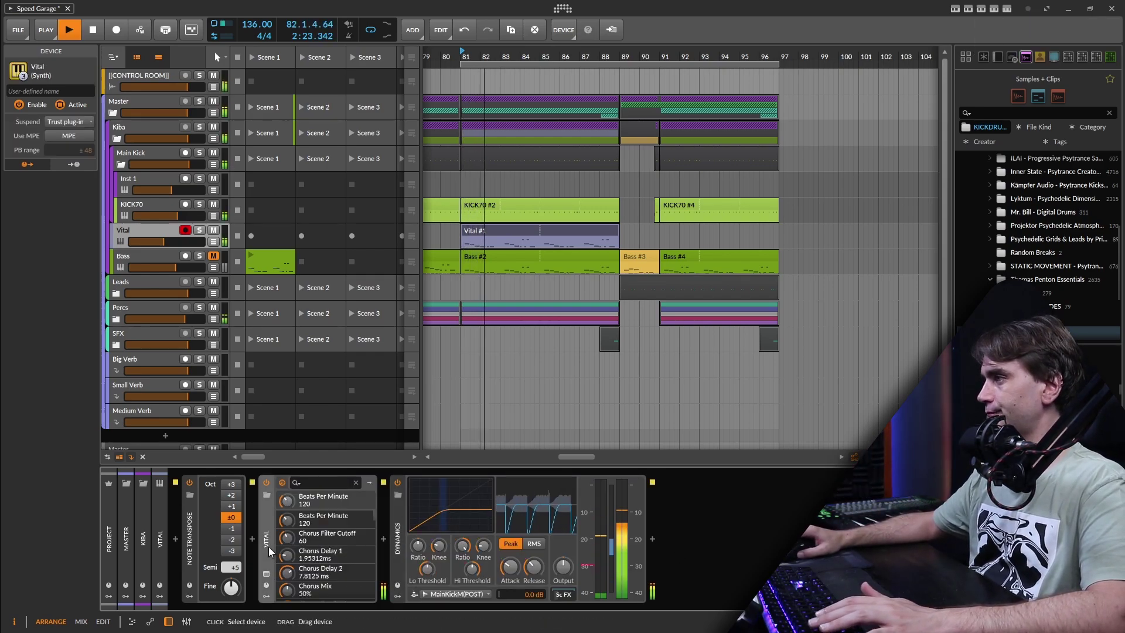
Step: In the Vital synth, give OSC 1 the square wave from the Factory Basic Shapes wavetable and transpose it -12 semitones
left_click(266, 574)
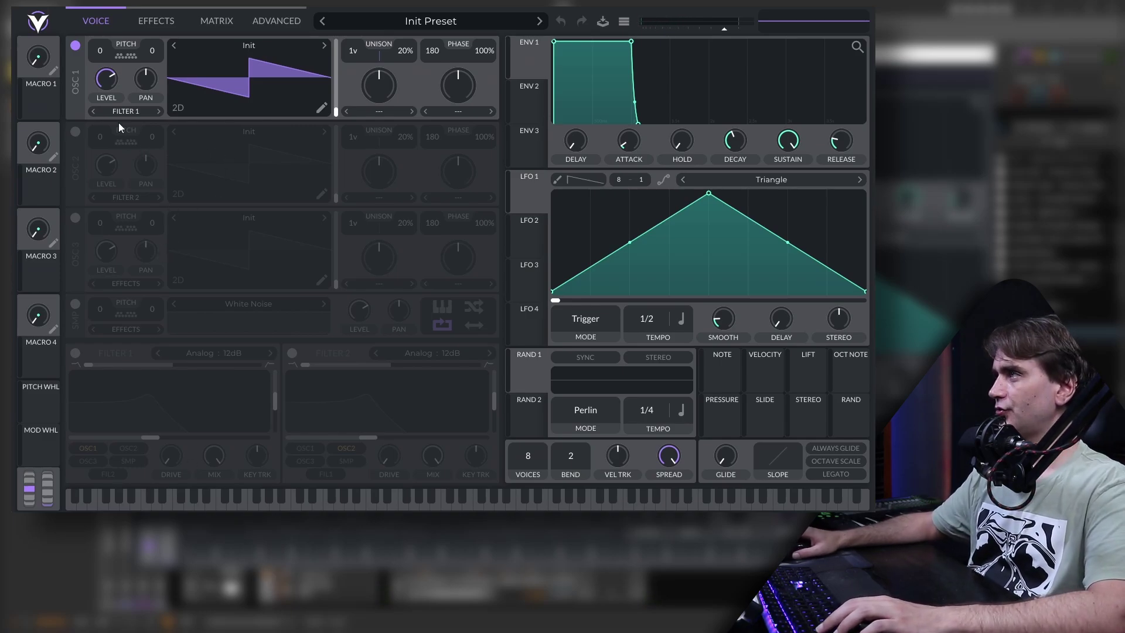
left_click(242, 46)
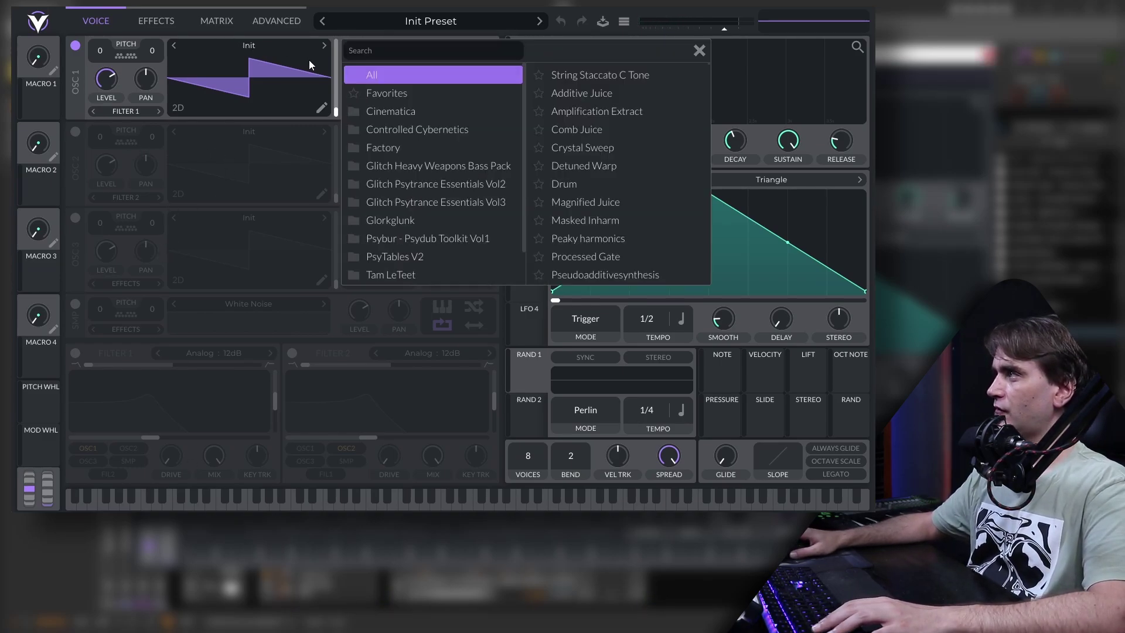
left_click(395, 153)
left_click(633, 76)
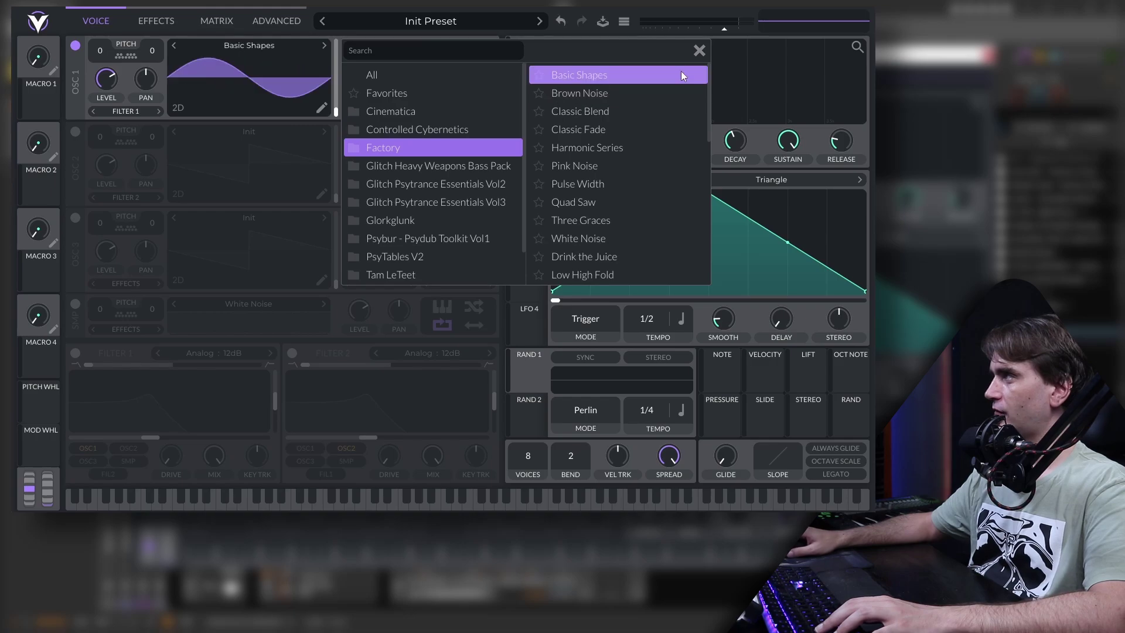
left_click(700, 51)
left_click_drag(340, 84, 343, 66)
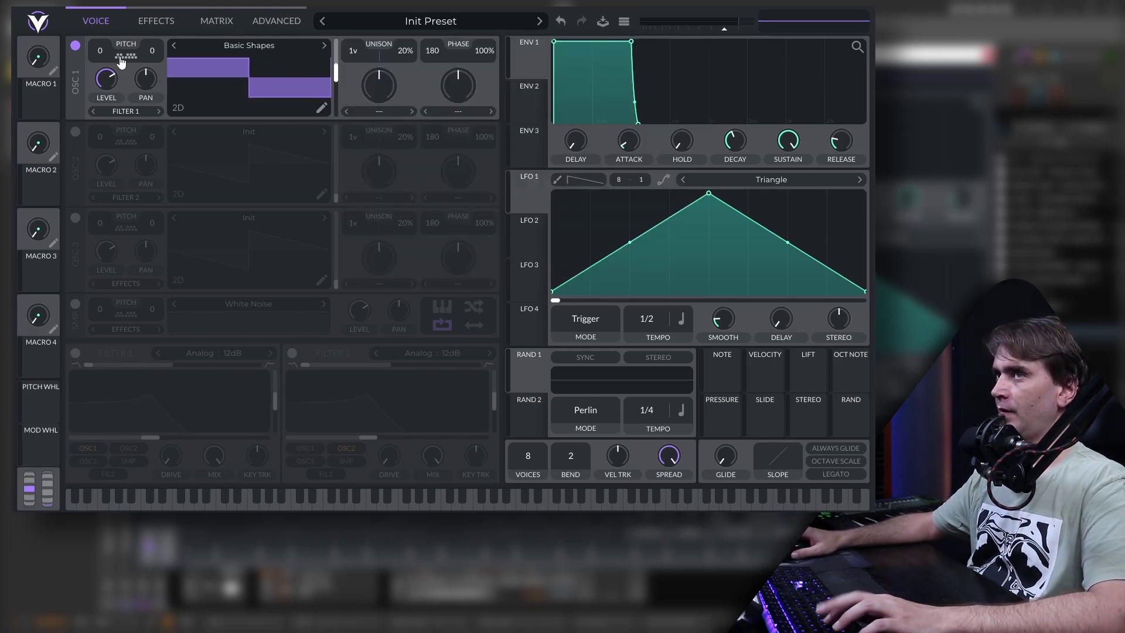
left_click_drag(103, 55, 107, 82)
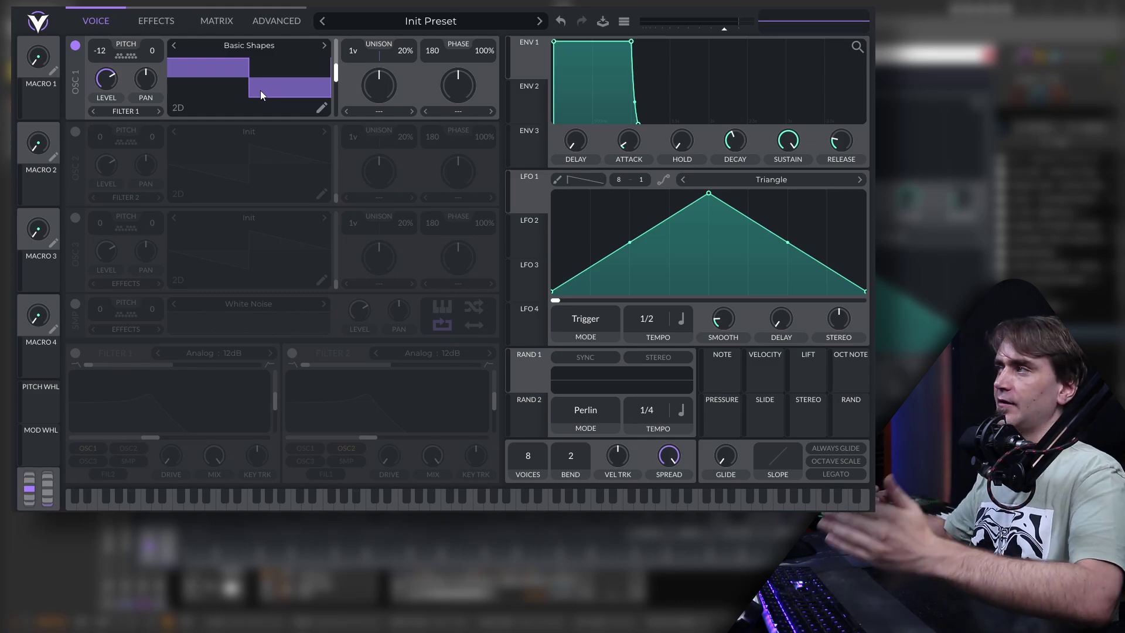
Step: Enable OSC 2, set both oscillators' phase randomization to 0%, and lower Vital's master volume to about -8 dB
left_click(75, 132)
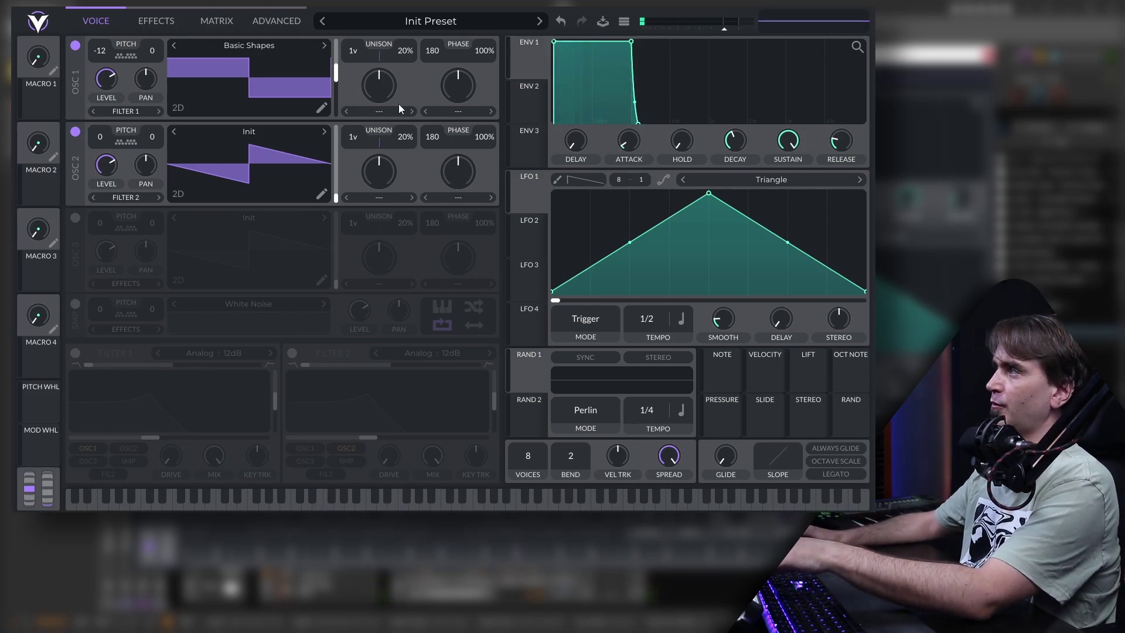
left_click_drag(487, 51, 499, 235)
left_click_drag(484, 142, 483, 367)
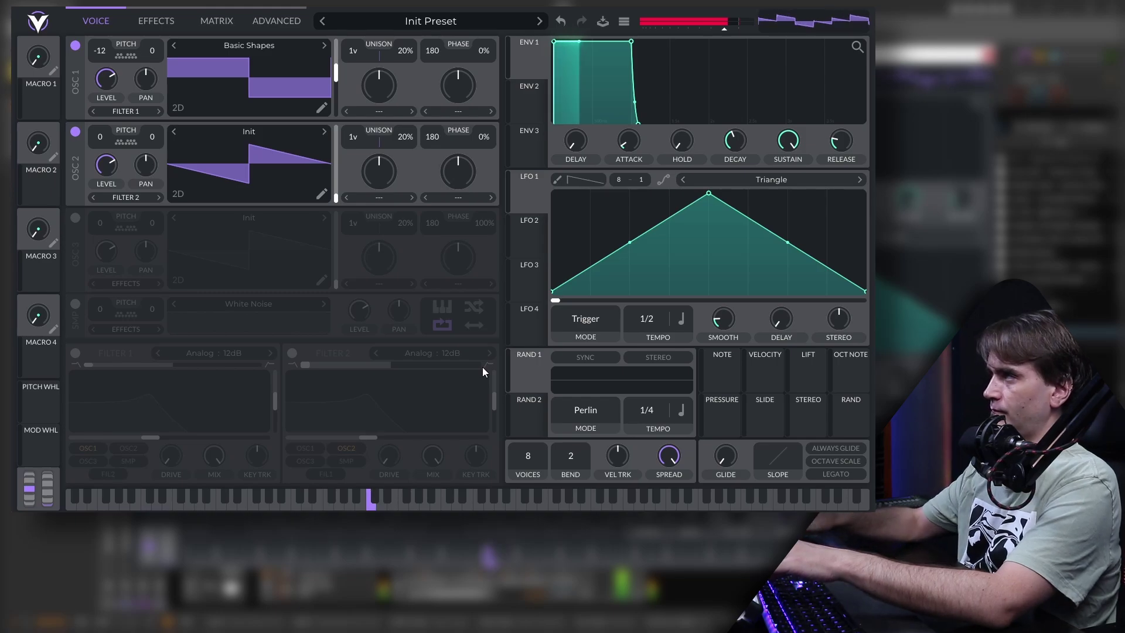
left_click_drag(724, 28, 722, 32)
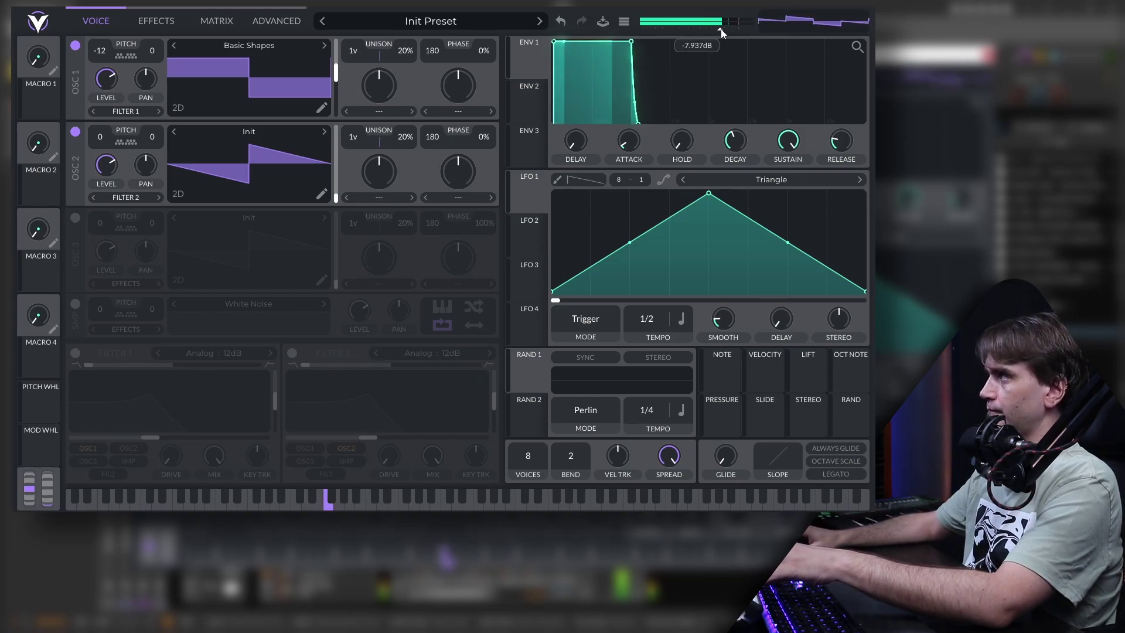
Step: Compare OSC 1 and OSC 2 by switching each off and on, and set OSC 2's level to 0.260
left_click(76, 133)
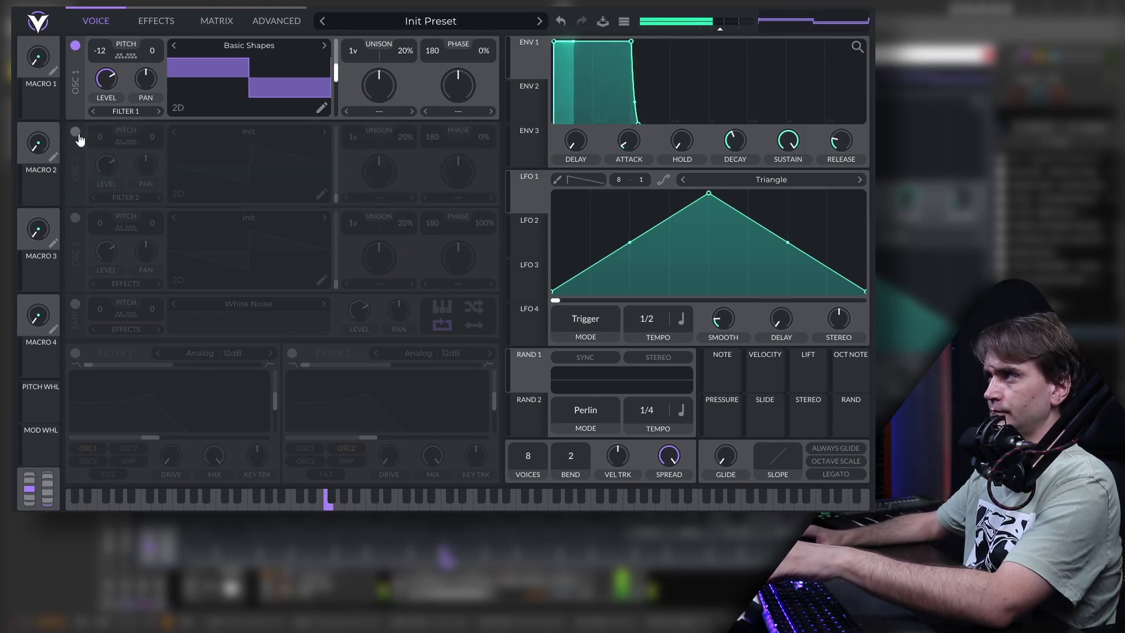
left_click(75, 131)
left_click(75, 45)
left_click(75, 45)
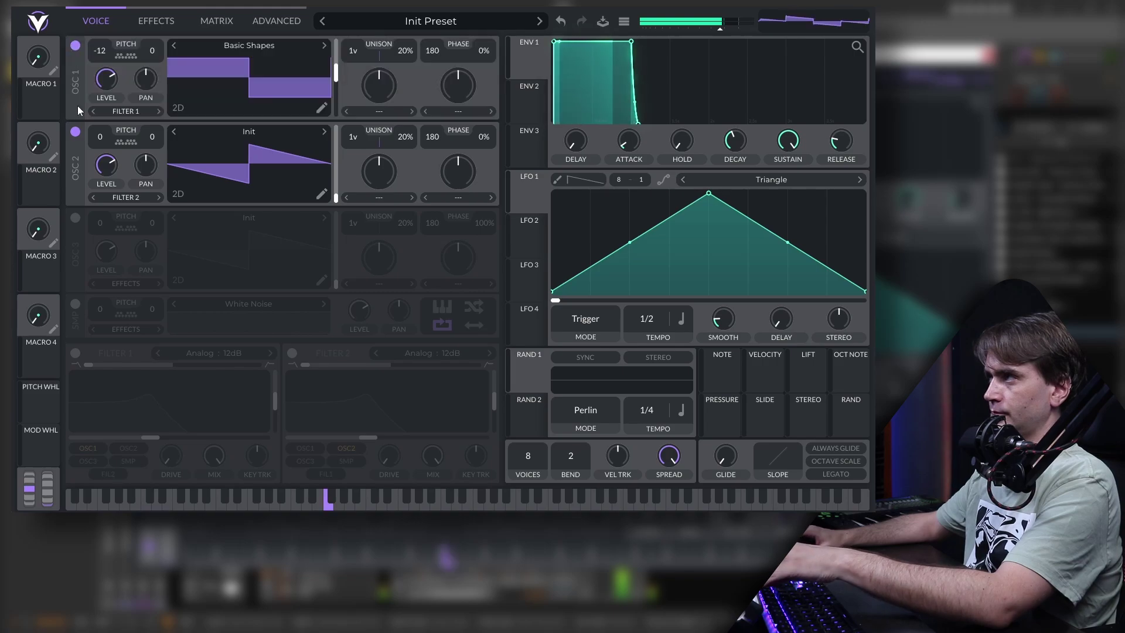
left_click(75, 131)
left_click(75, 131)
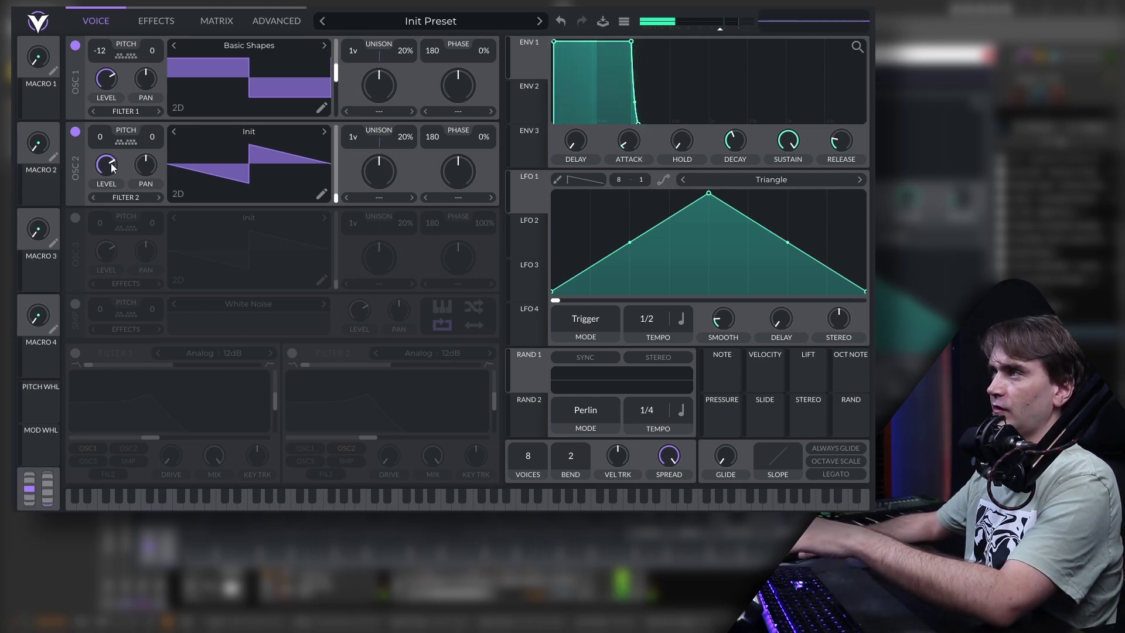
mouse_move(110, 164)
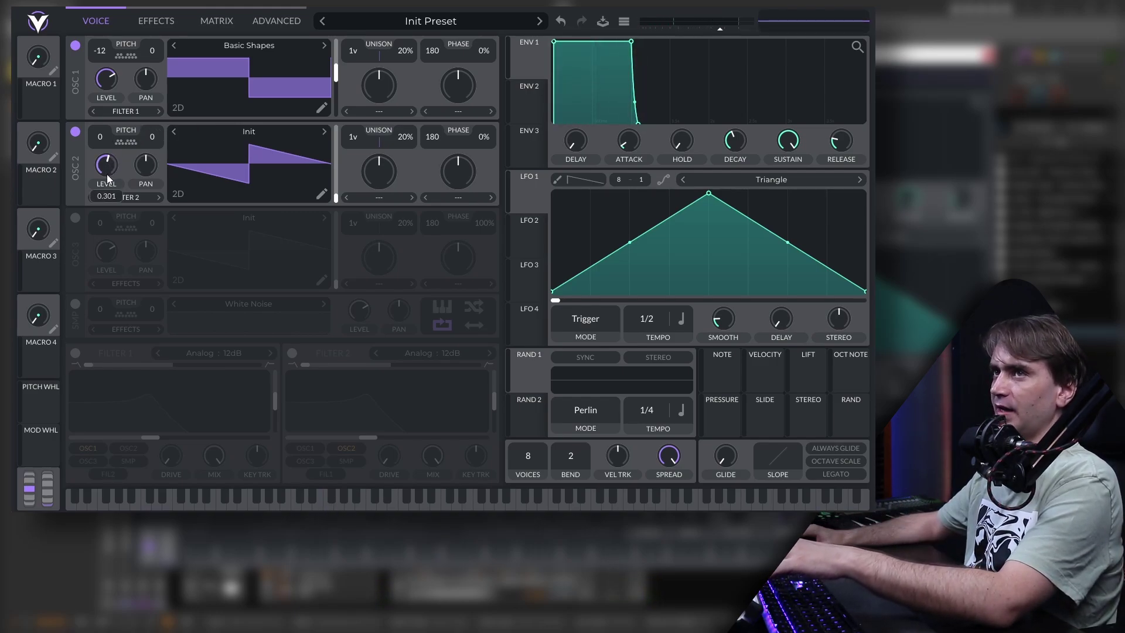
left_click_drag(108, 179, 107, 182)
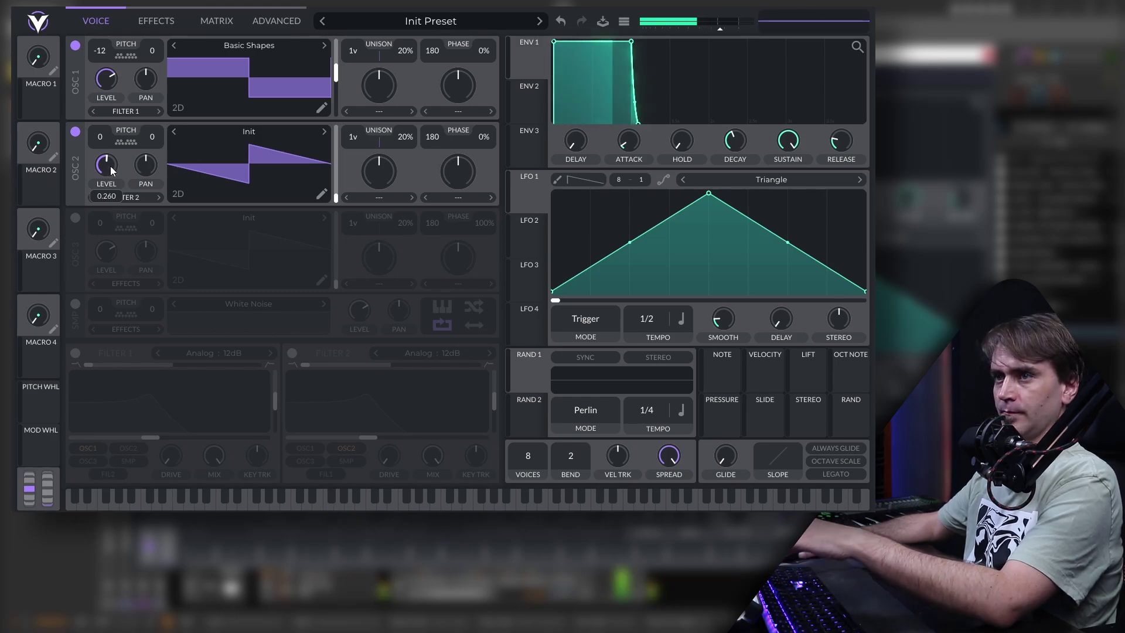
Step: Enable Filter 1 for both OSC 1 and OSC 2, reduce its resonance to near minimum and lower its cutoff slightly
left_click(75, 353)
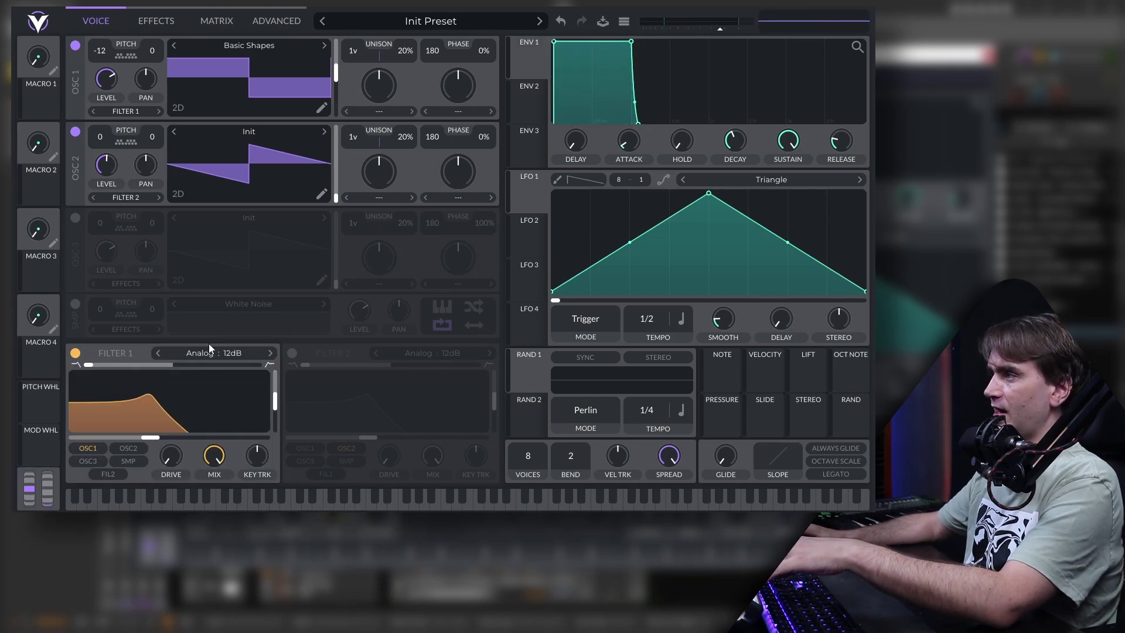
left_click(128, 451)
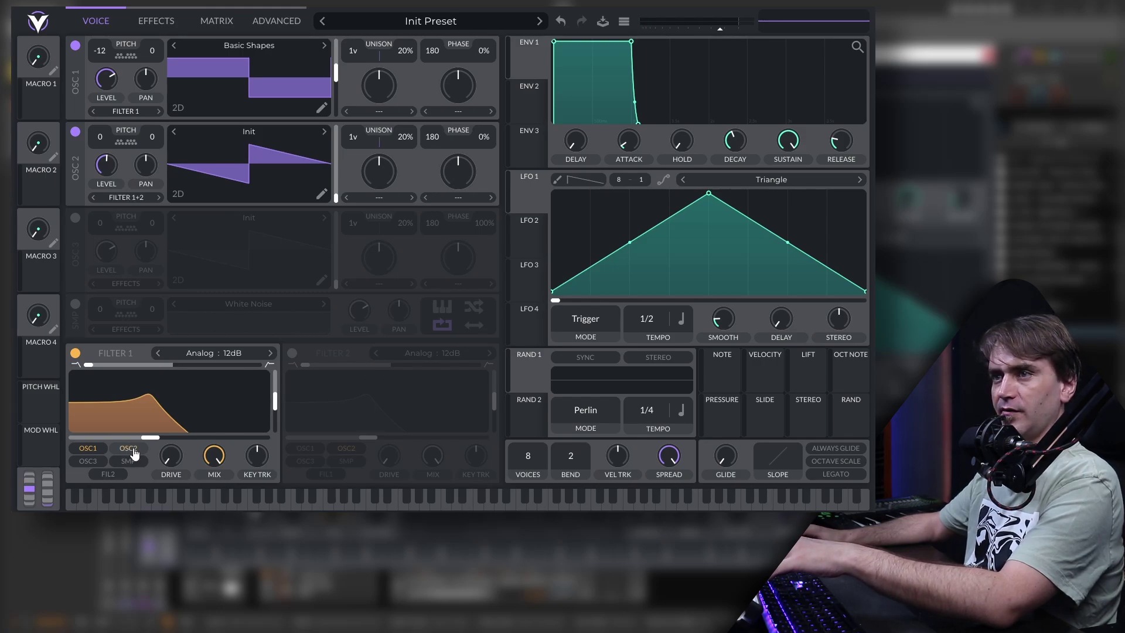
left_click_drag(278, 404, 279, 441)
mouse_move(151, 438)
left_mouse_down()
mouse_move(175, 441)
mouse_move(147, 441)
left_mouse_up()
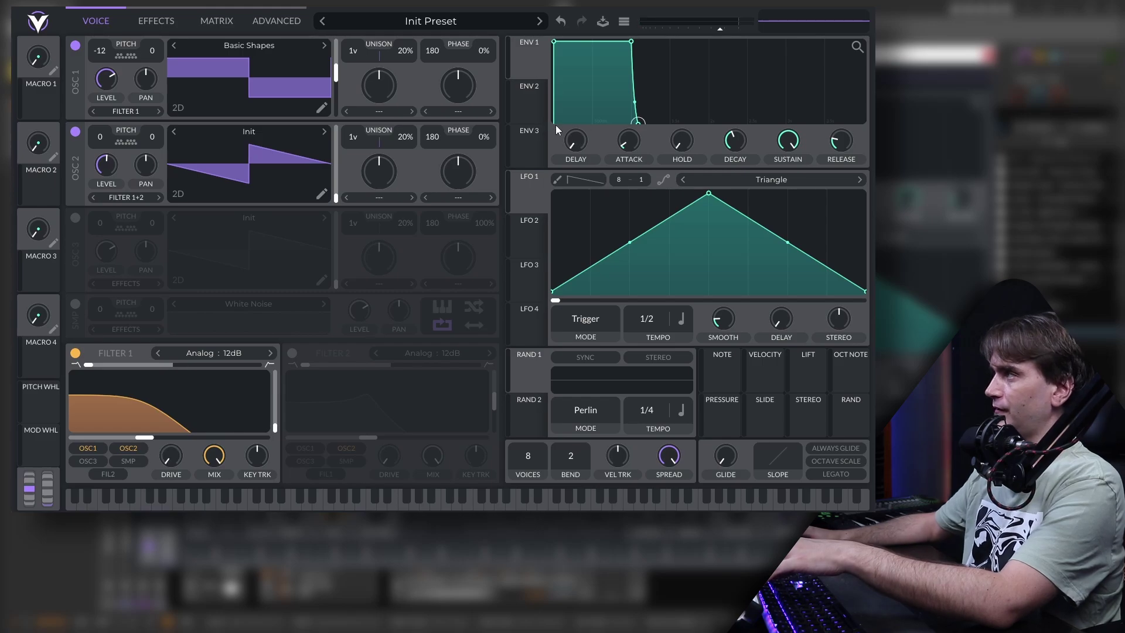
Step: Modulate Filter 1's cutoff with ENV 2 and lengthen the envelope's attack while auditioning notes
left_click(523, 101)
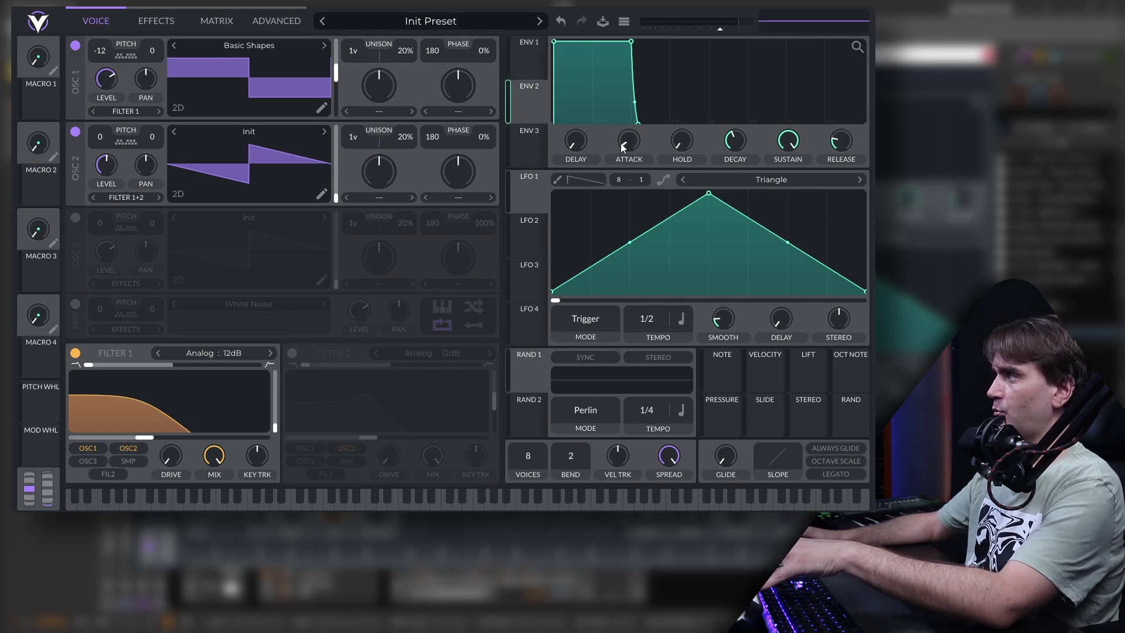
left_click_drag(621, 145, 144, 432)
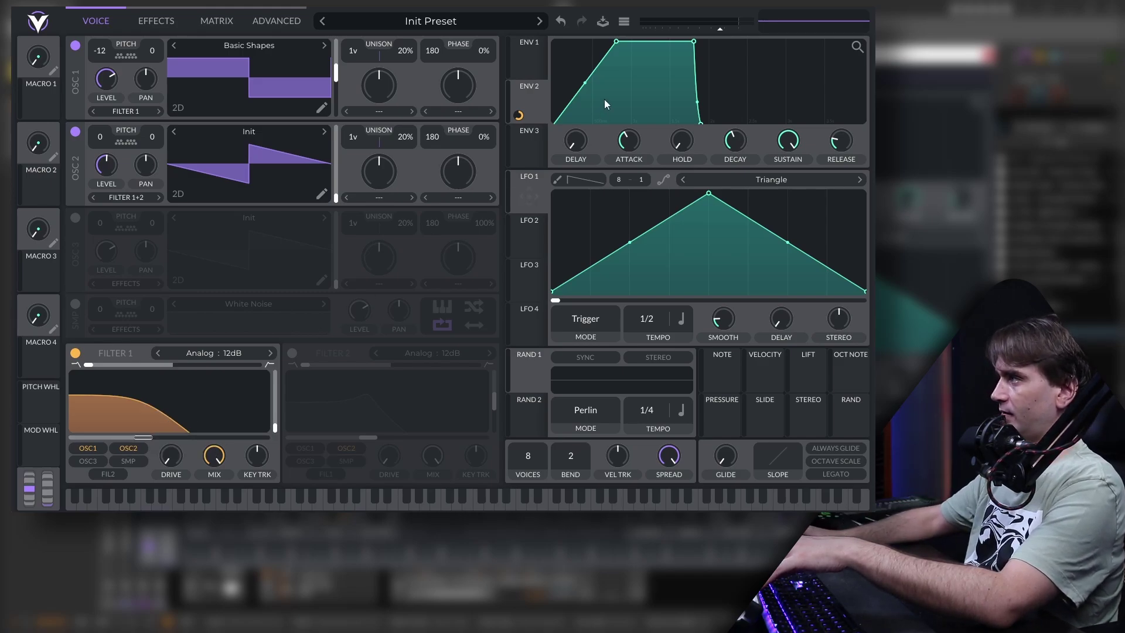
key("w")
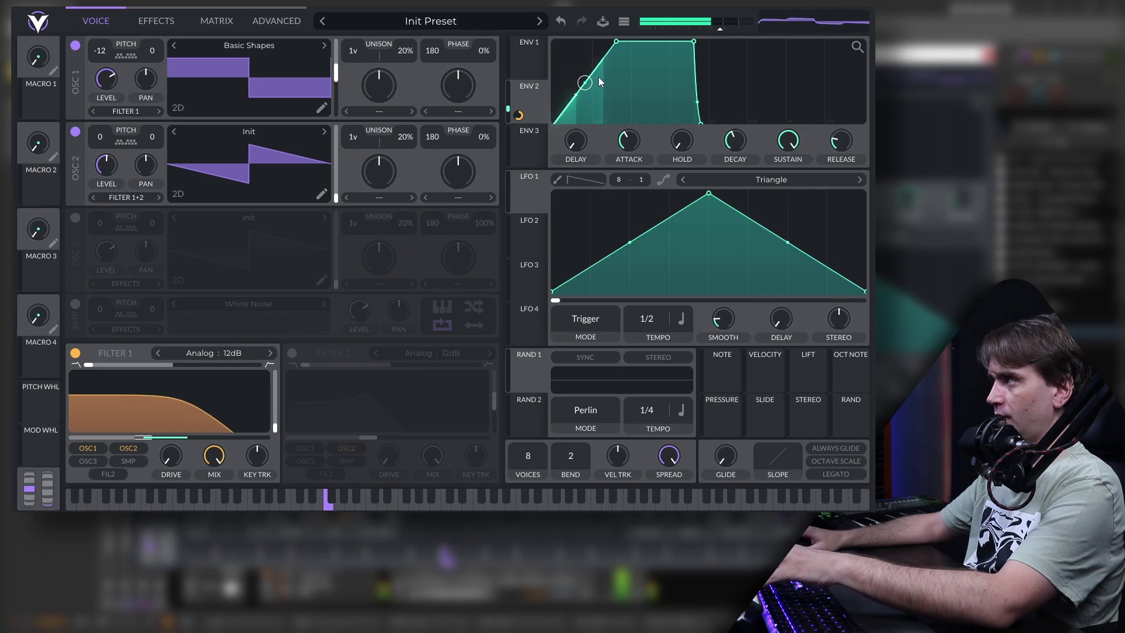
key("a")
left_click_drag(613, 49, 623, 41)
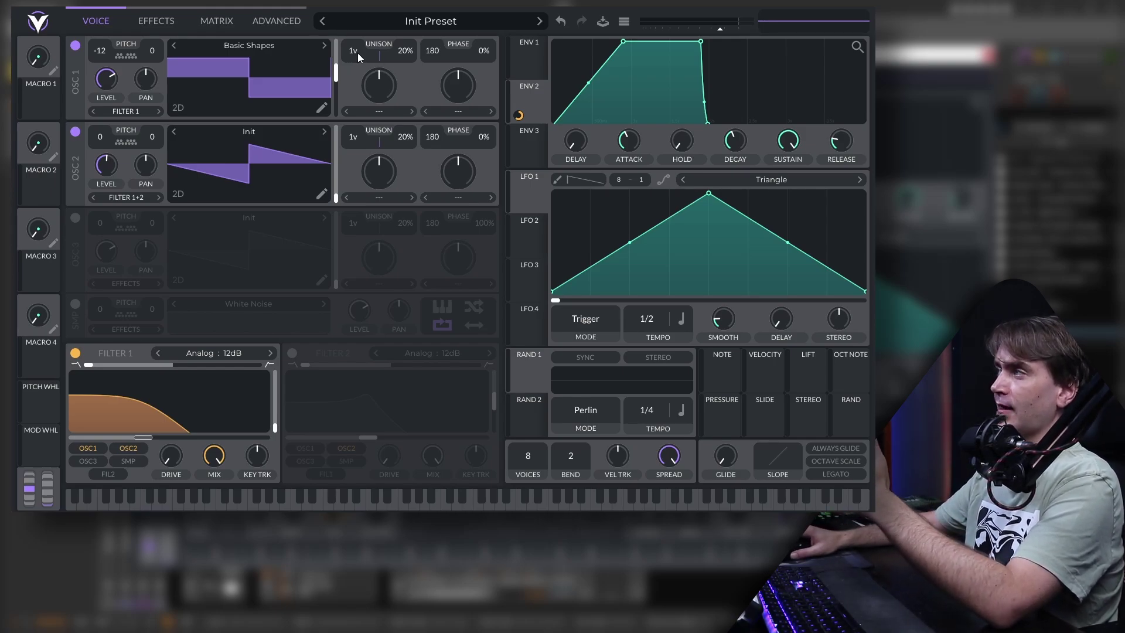
Step: Set OSC 1's unison to 2 voices with 8% detune, comparing it with a single voice
scroll(359, 52, "up", 1)
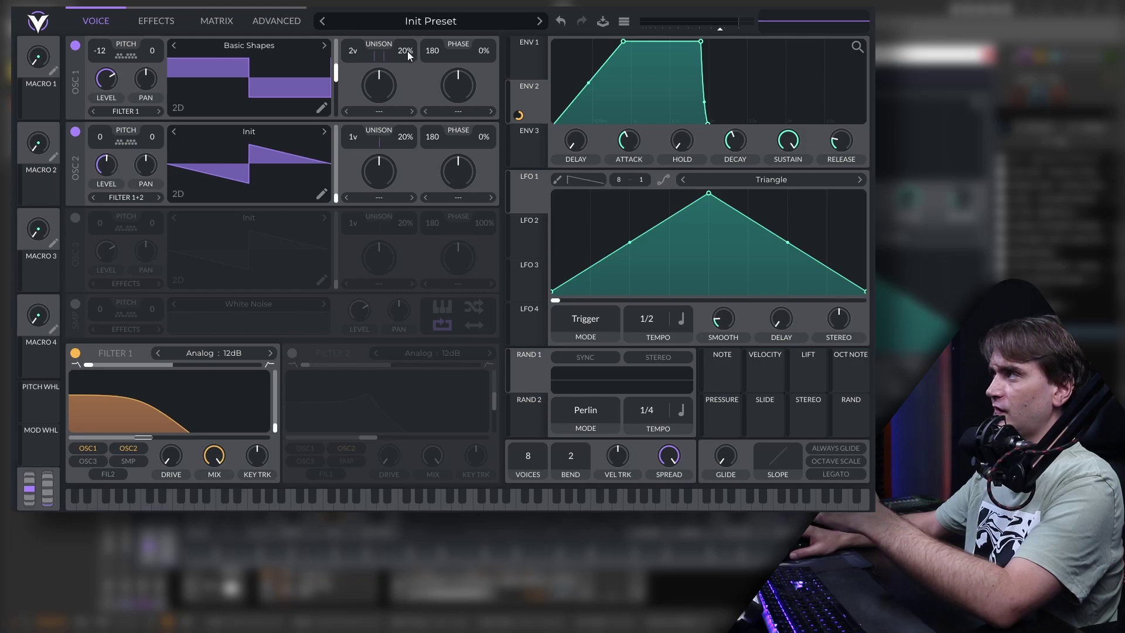
left_click_drag(407, 51, 406, 80)
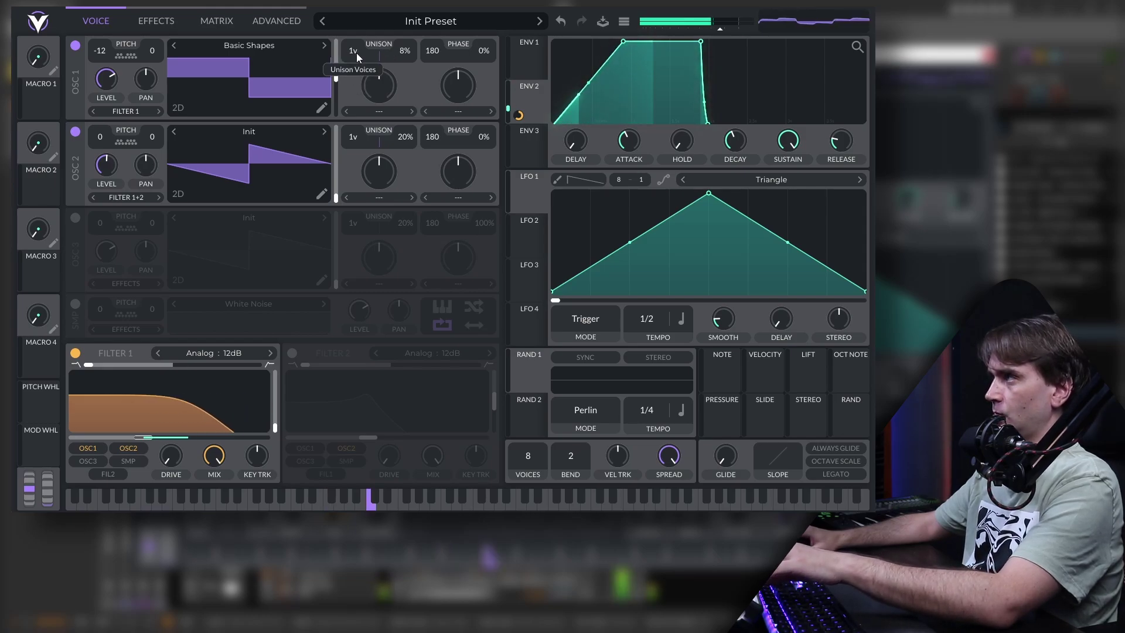
scroll(357, 53, "up", 1)
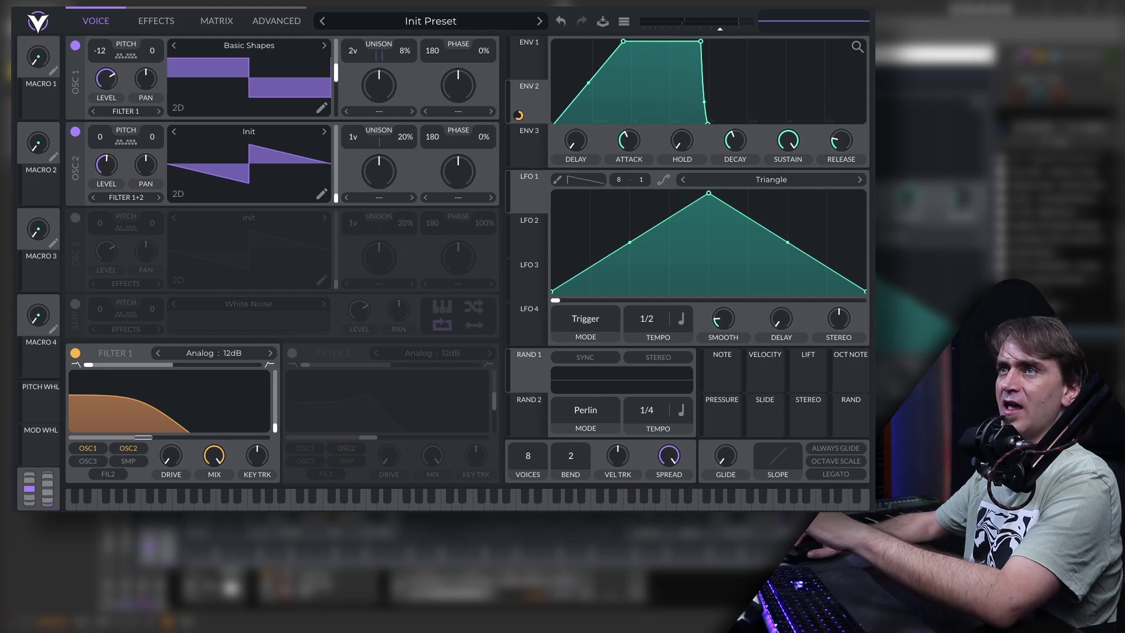
Step: Add a Soft Clip Distortion effect, raise its drive to about 4.2 dB and set its filter to Pre
left_click(151, 21)
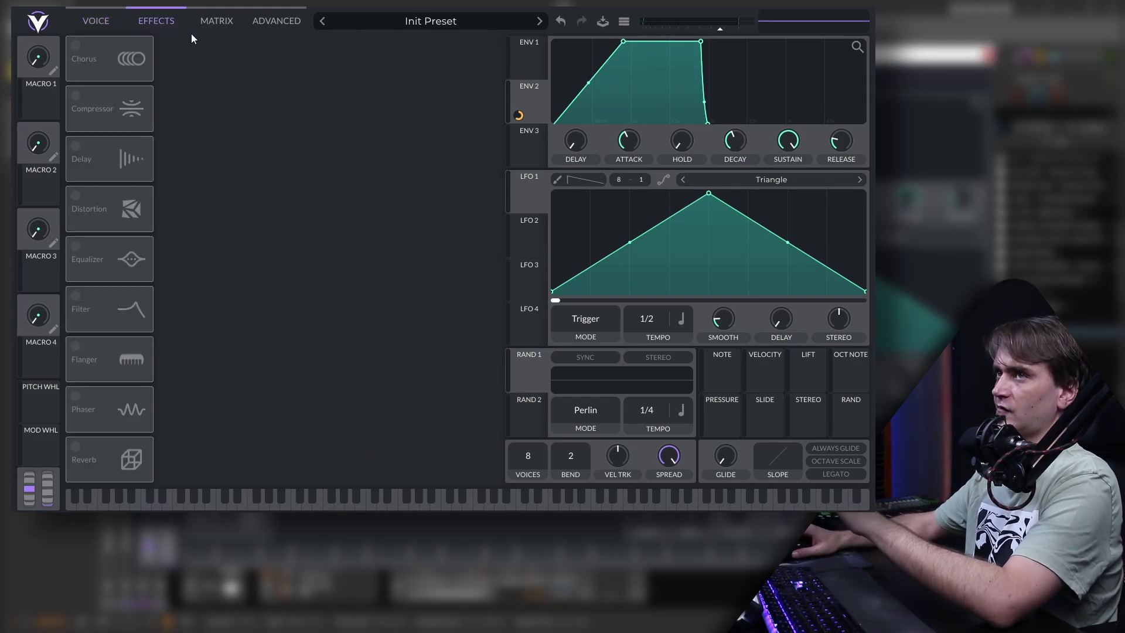
left_click(137, 198)
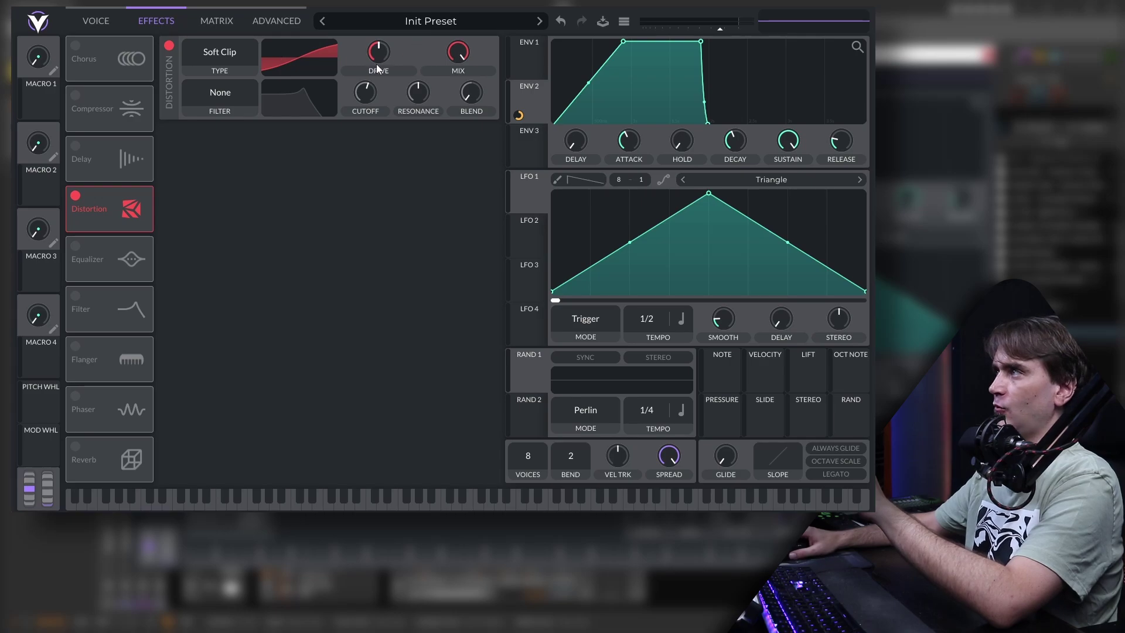
left_click_drag(376, 65, 382, 52)
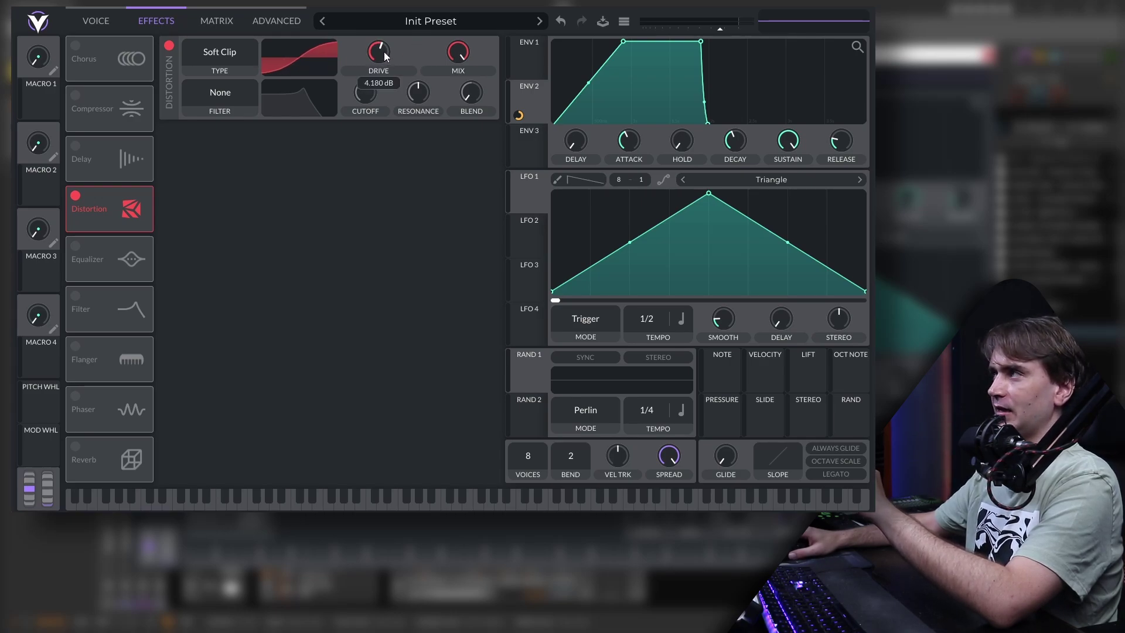
left_click(218, 94)
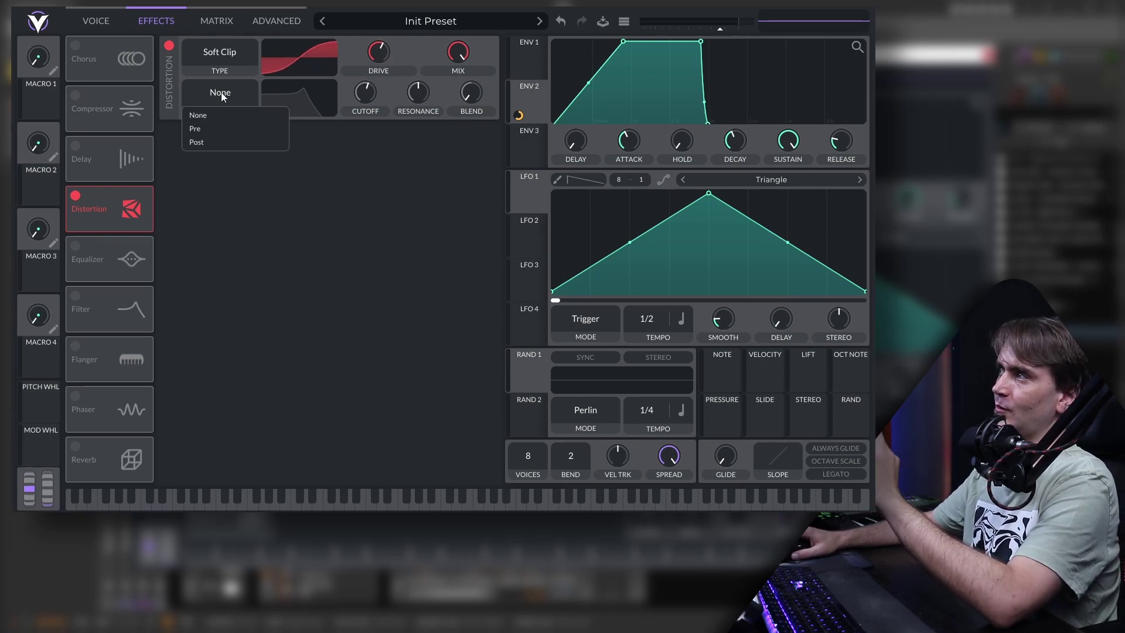
left_click(212, 130)
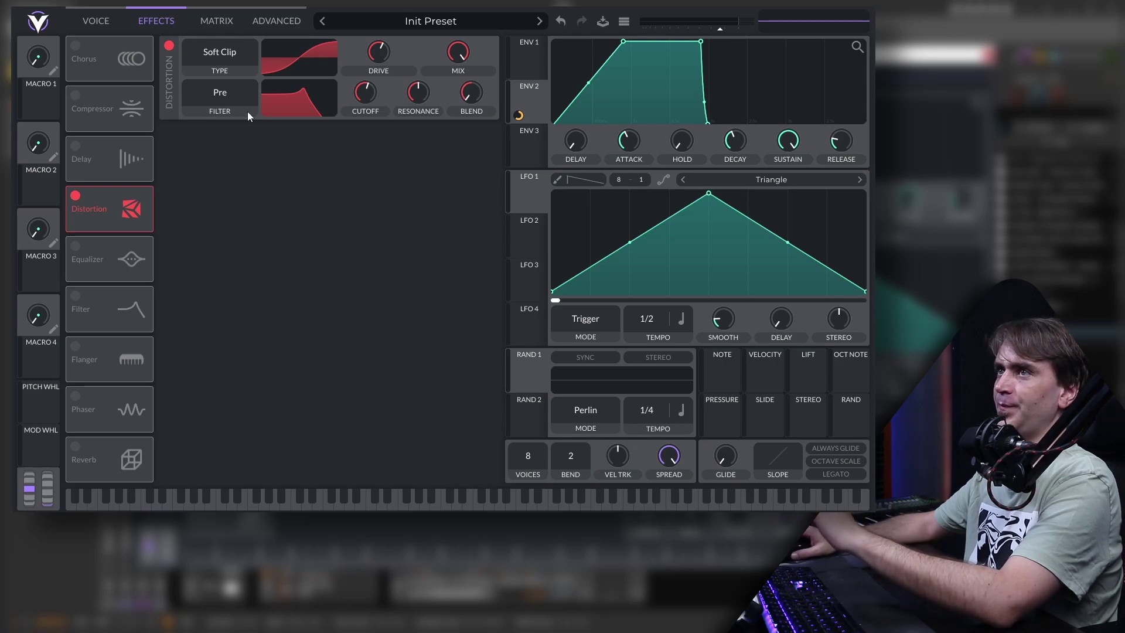
Step: Lower the distortion filter's resonance to about 32% and cutoff to about 46 semitones, and modulate that cutoff with ENV 2
left_click_drag(417, 94, 413, 99)
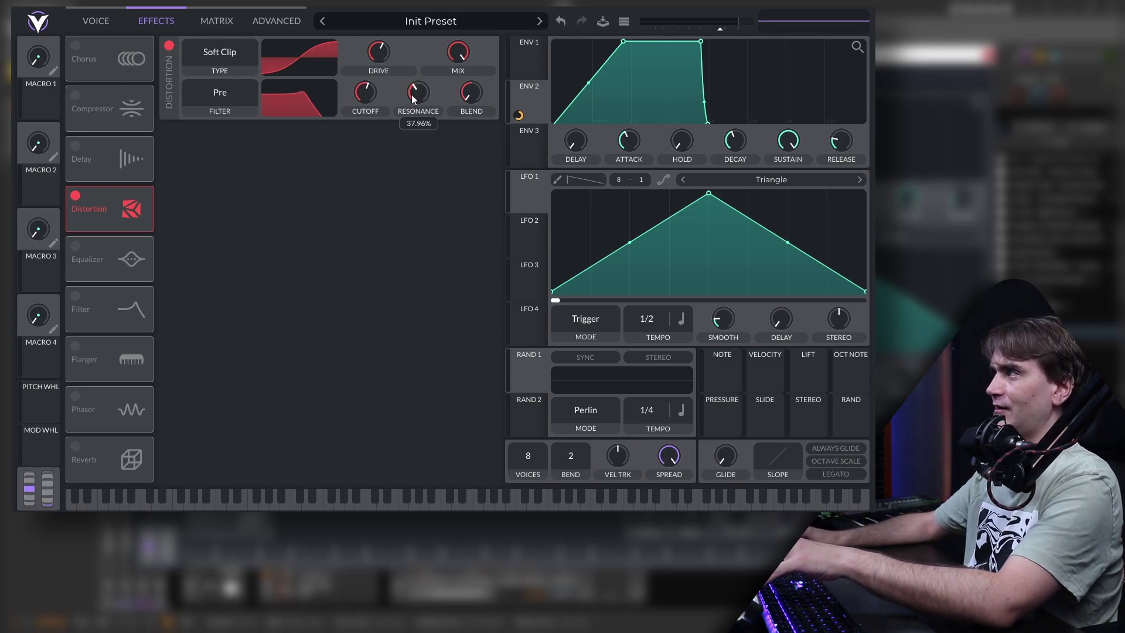
left_click_drag(366, 94, 366, 105)
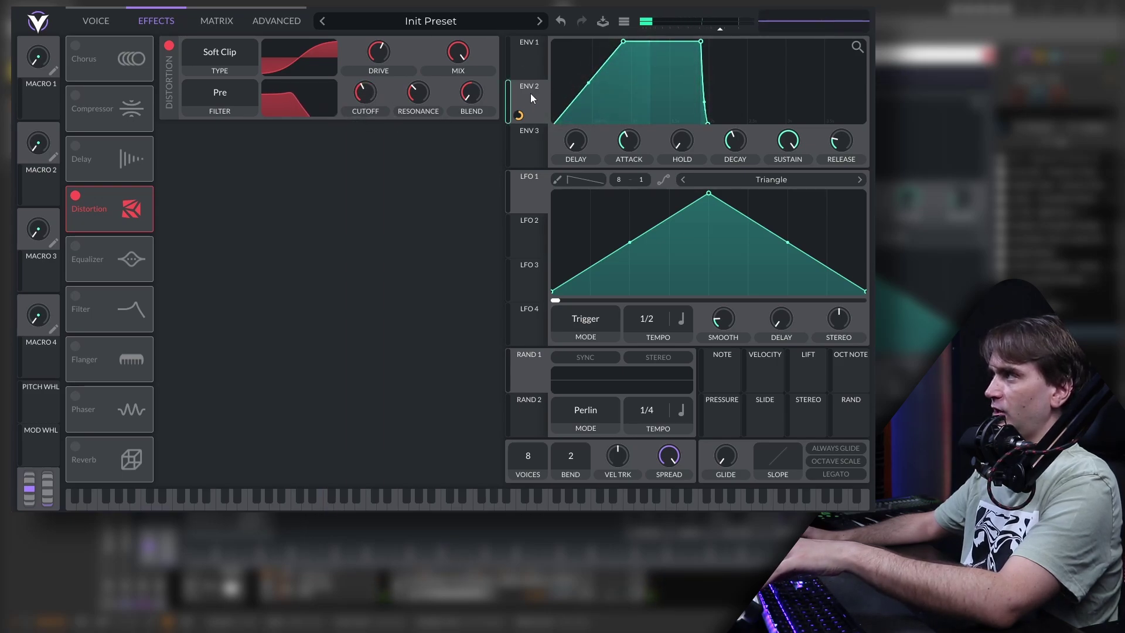
left_click_drag(529, 97, 365, 98)
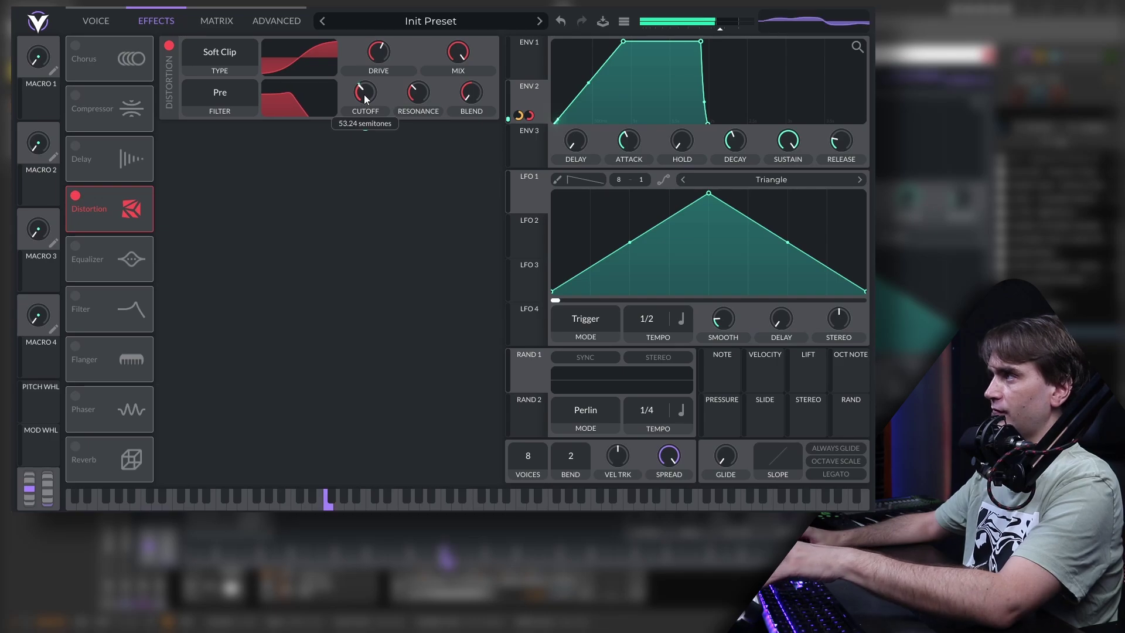
left_click_drag(366, 124, 368, 129)
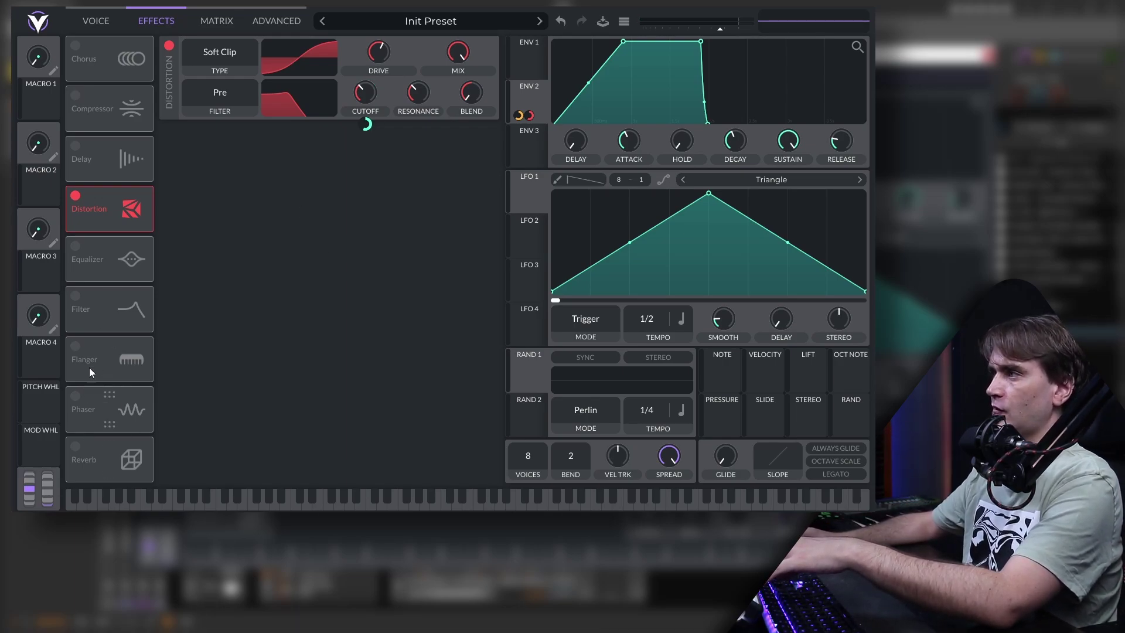
Step: Enable the Equalizer, turn its high band into a low-pass, and lower that band's resonance and cutoff
left_click(72, 252)
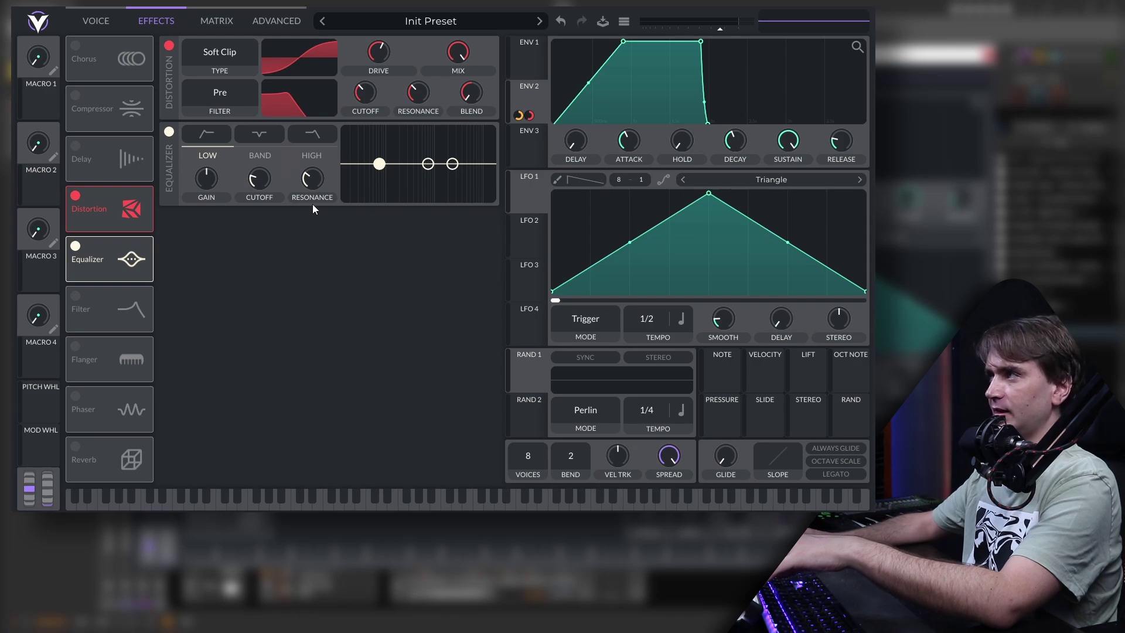
left_click(318, 140)
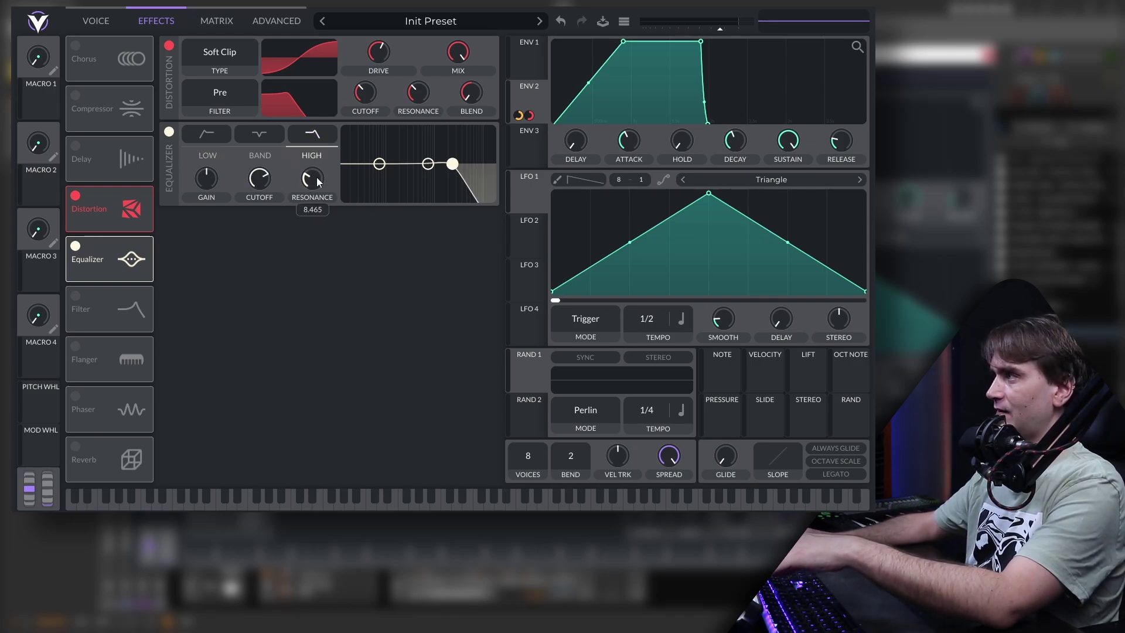
left_click_drag(316, 178, 267, 198)
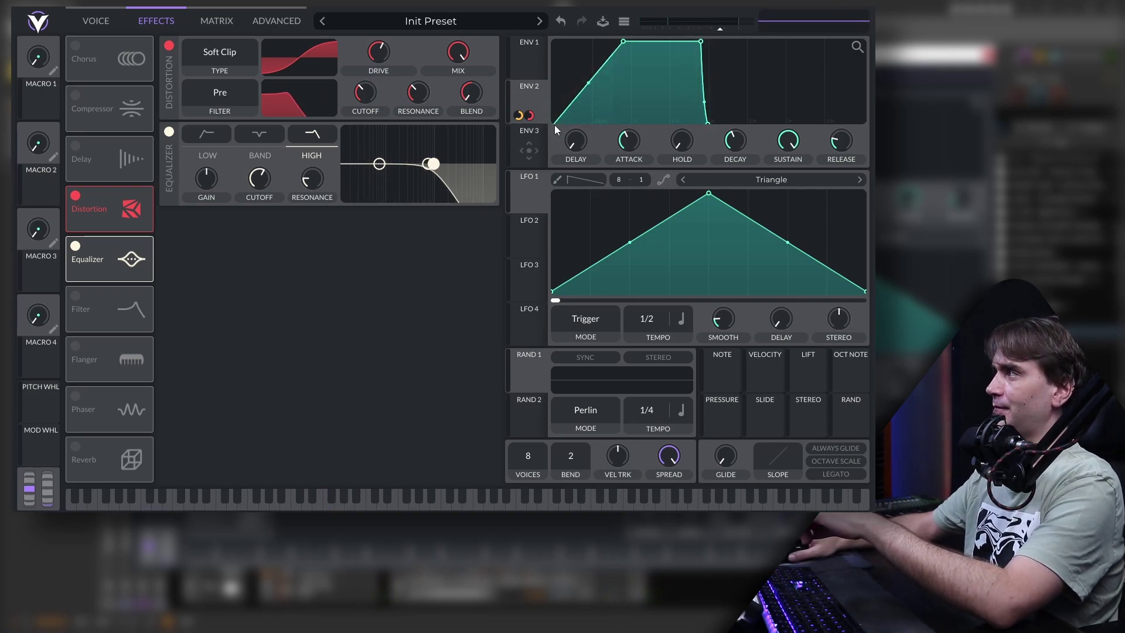
Step: Play the arrangement to hear the new Vital bass in context while checking the distortion settings
scroll(630, 140, "down", 3)
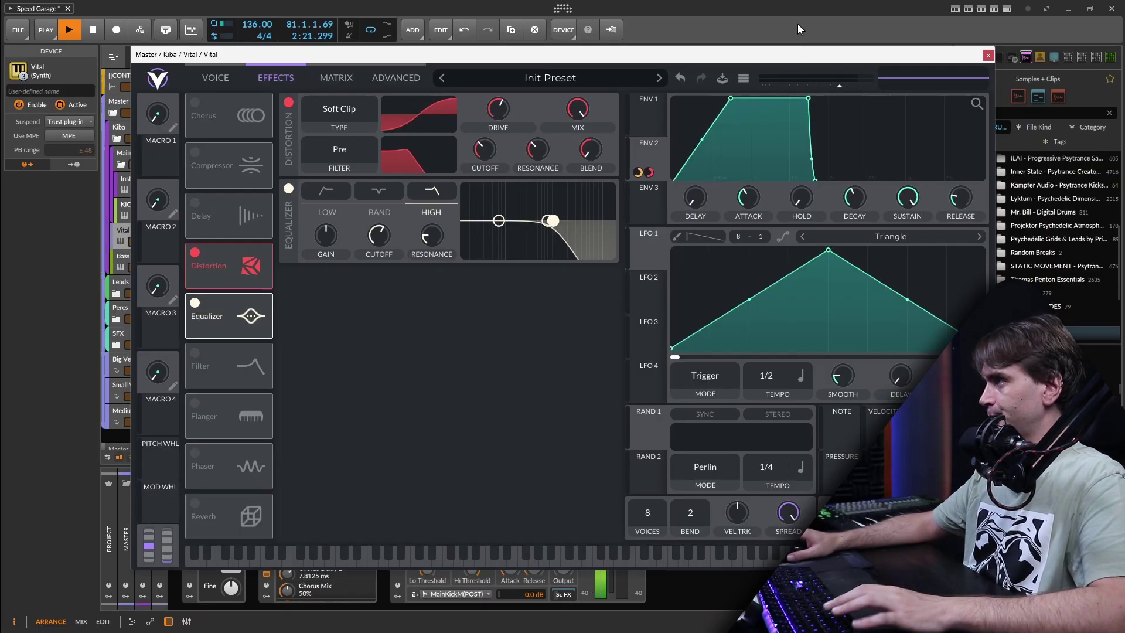
key("space")
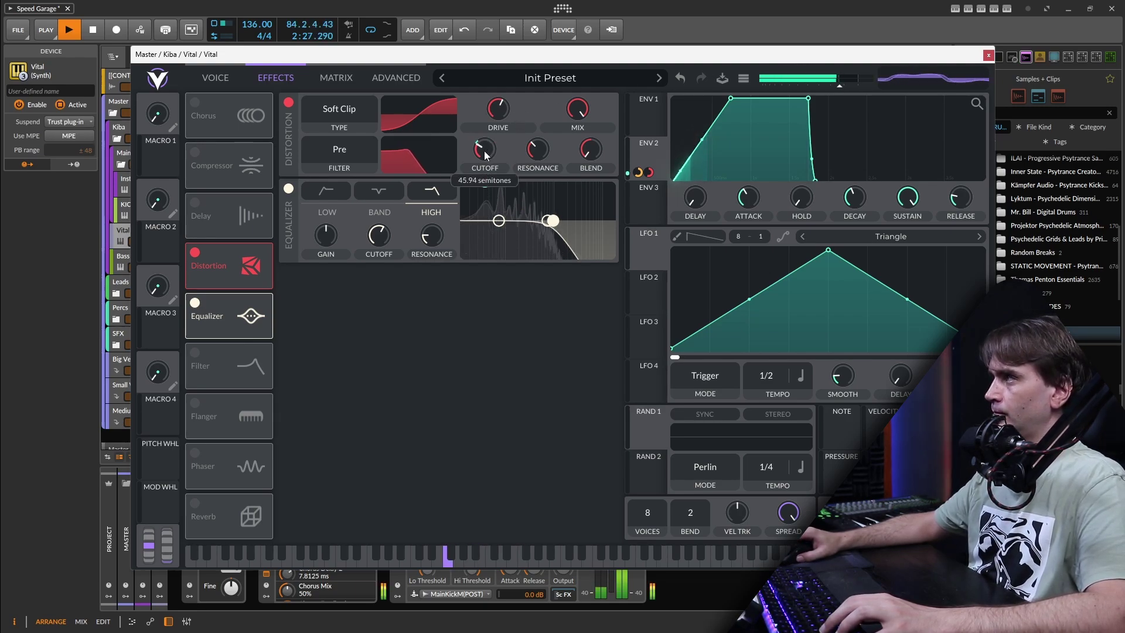
mouse_move(485, 148)
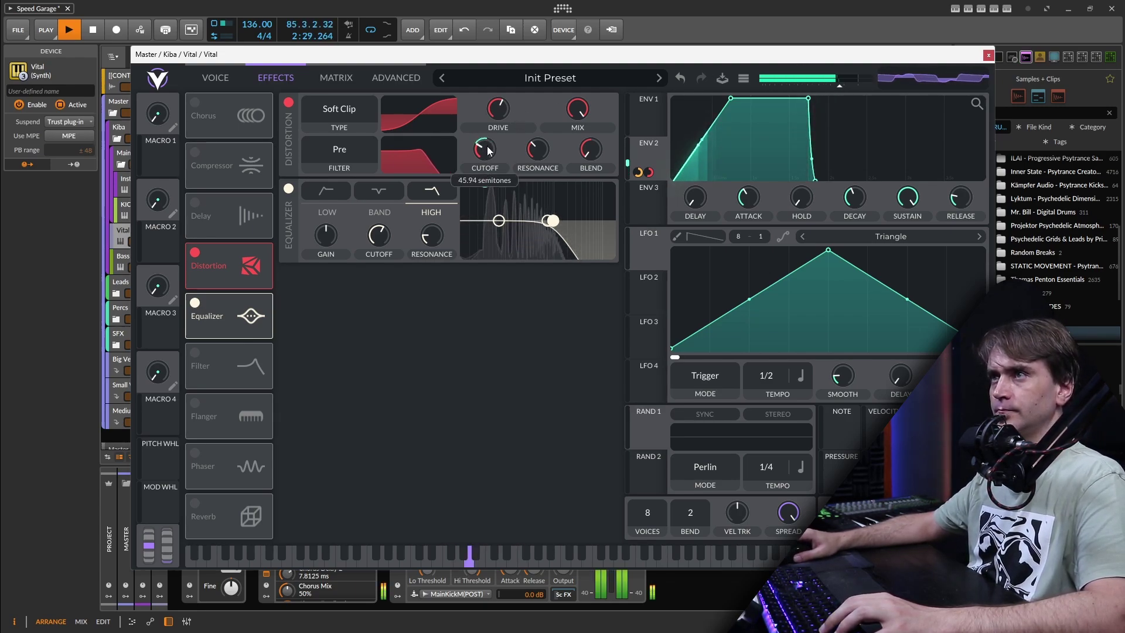
mouse_move(545, 160)
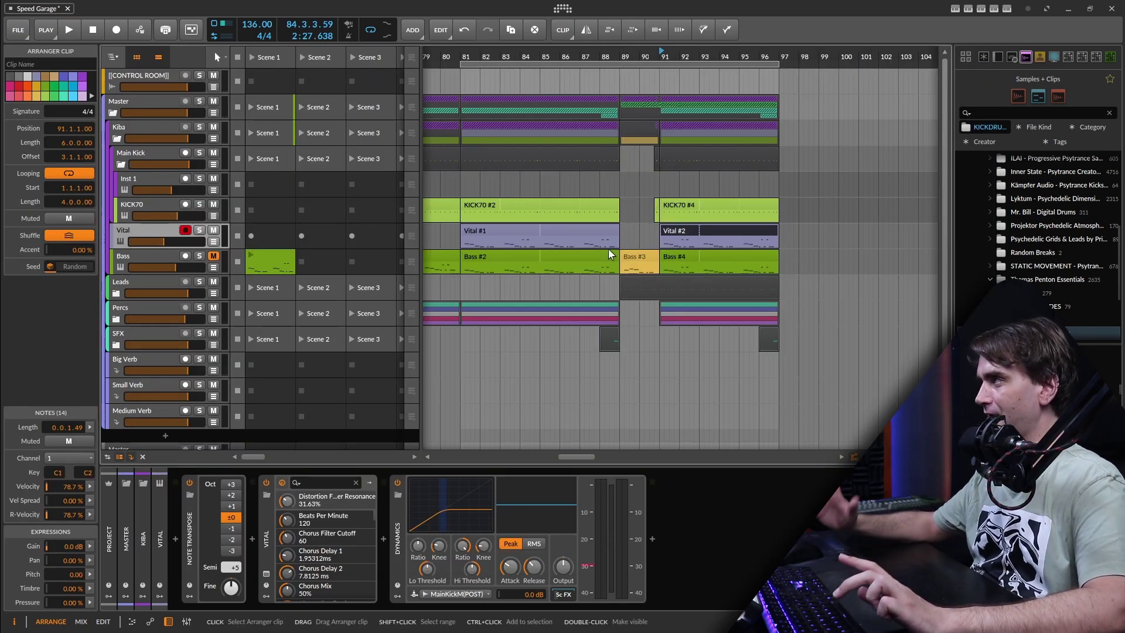
Step: Fill the Vital track's gap at bar 89 with a two-bar clip above Bass #3 and open its notes
double_click(638, 240)
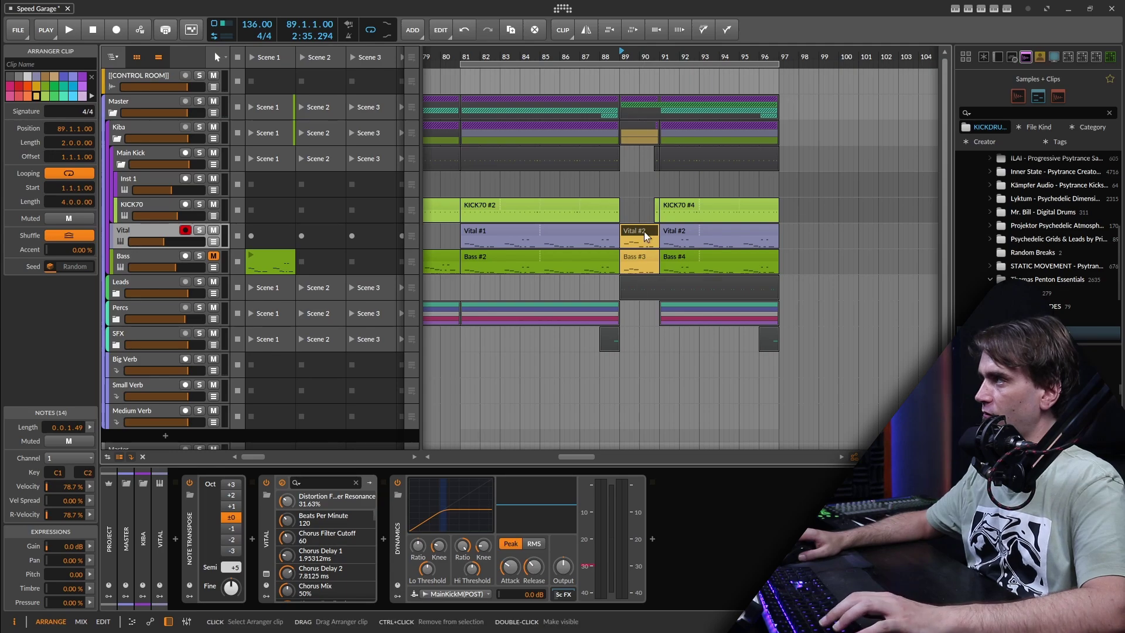
key("e")
scroll(338, 469, "up", 2)
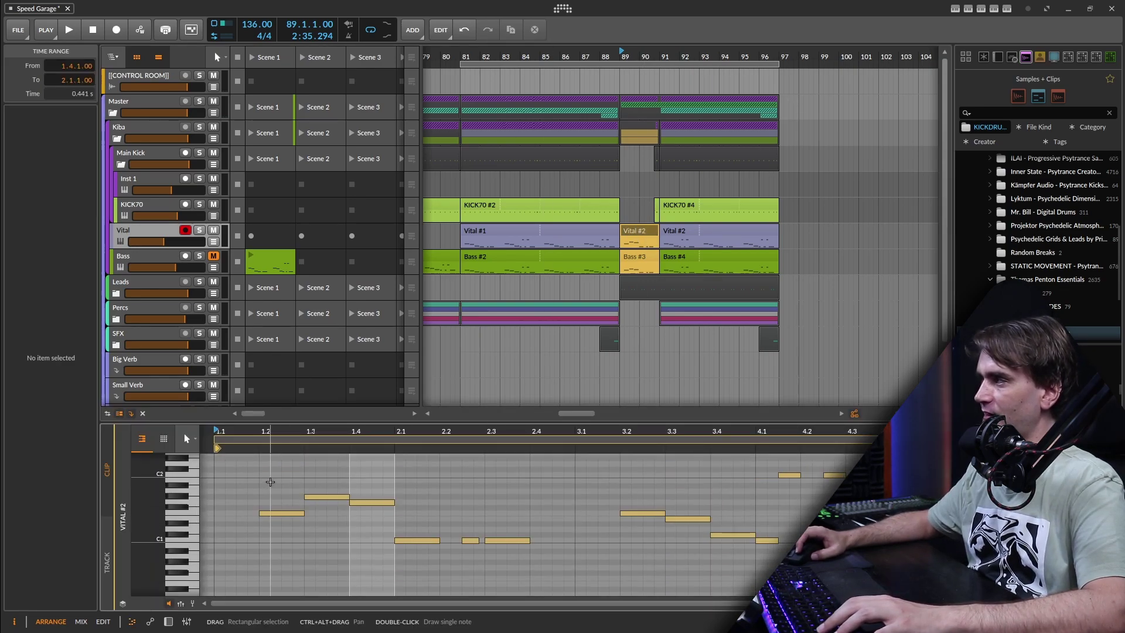
Step: Examine the Vital clip's notes in both halves of the pattern, including the three low C1 notes
left_click(632, 515)
left_click(686, 519)
left_click(732, 535)
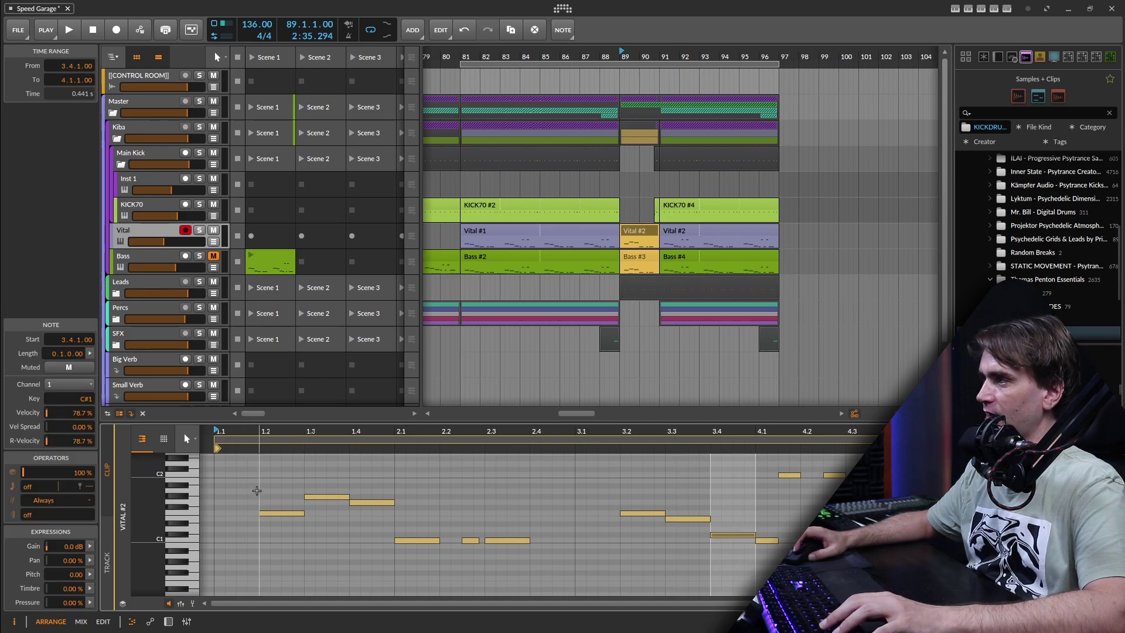
left_click(276, 513)
left_click(344, 497)
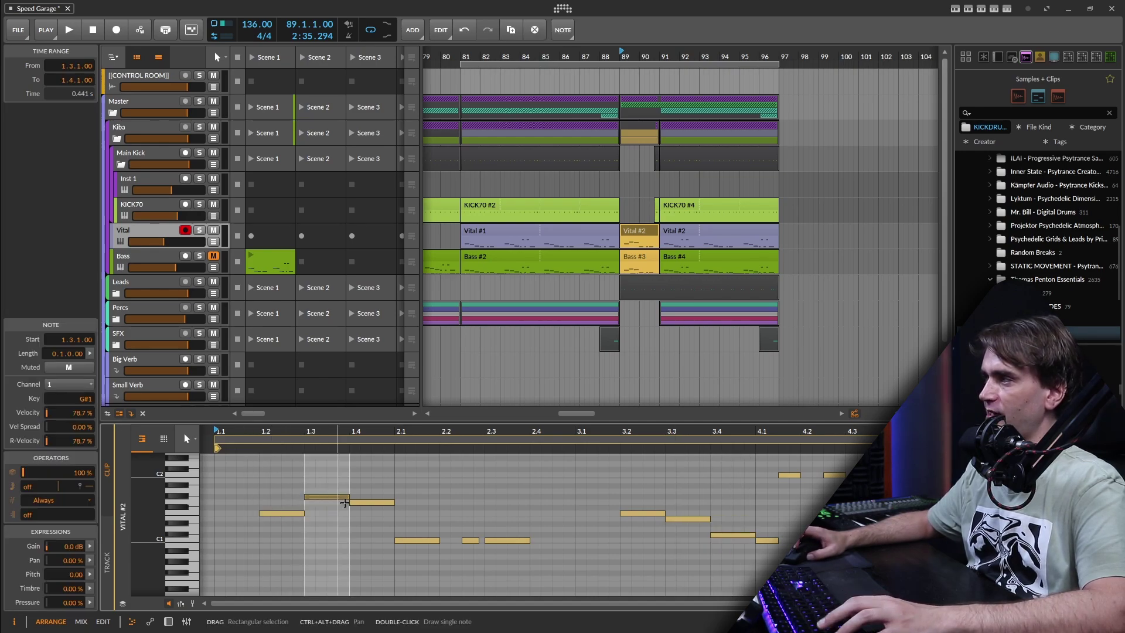
left_click_drag(367, 486, 530, 545)
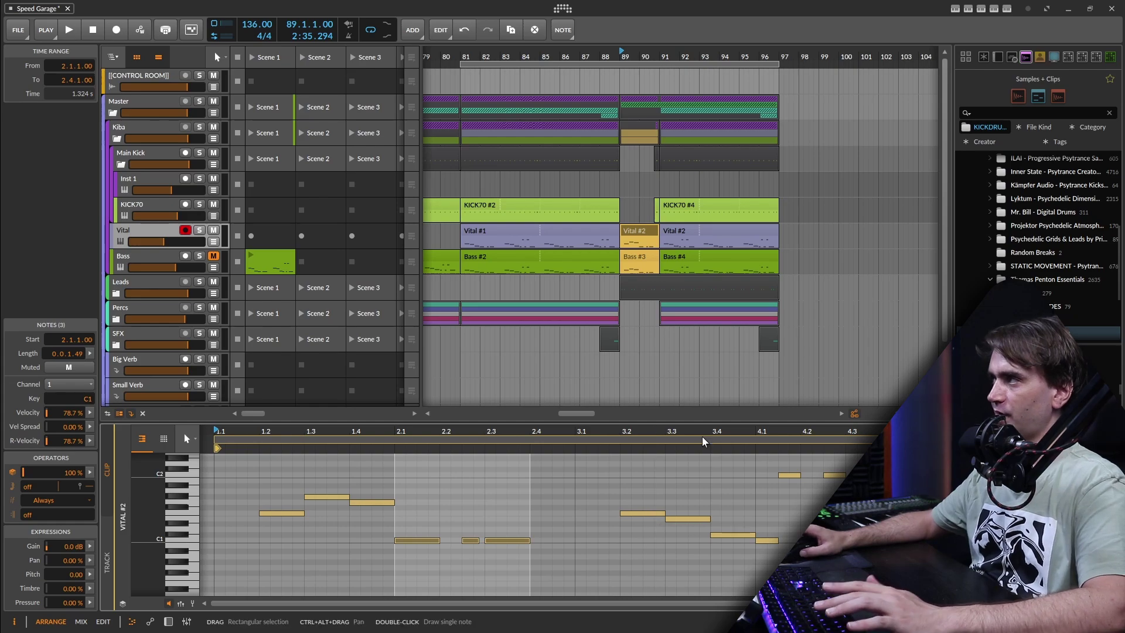
Step: Play the section from bar 89 with the device chain shown, and set the play start to bar 87
key("space")
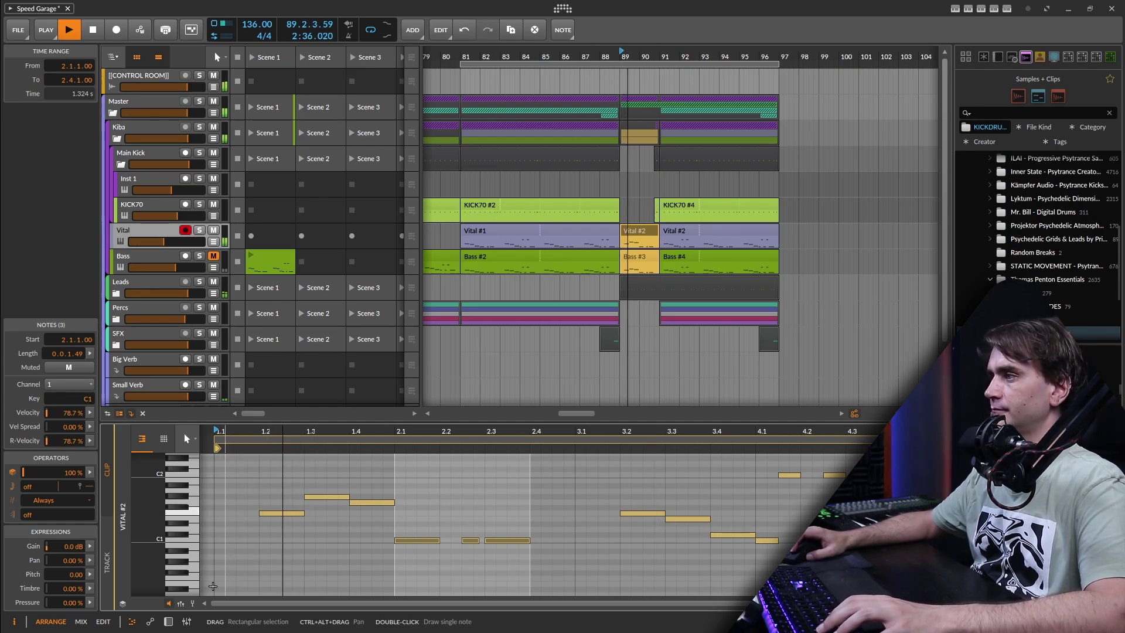
left_click(170, 623)
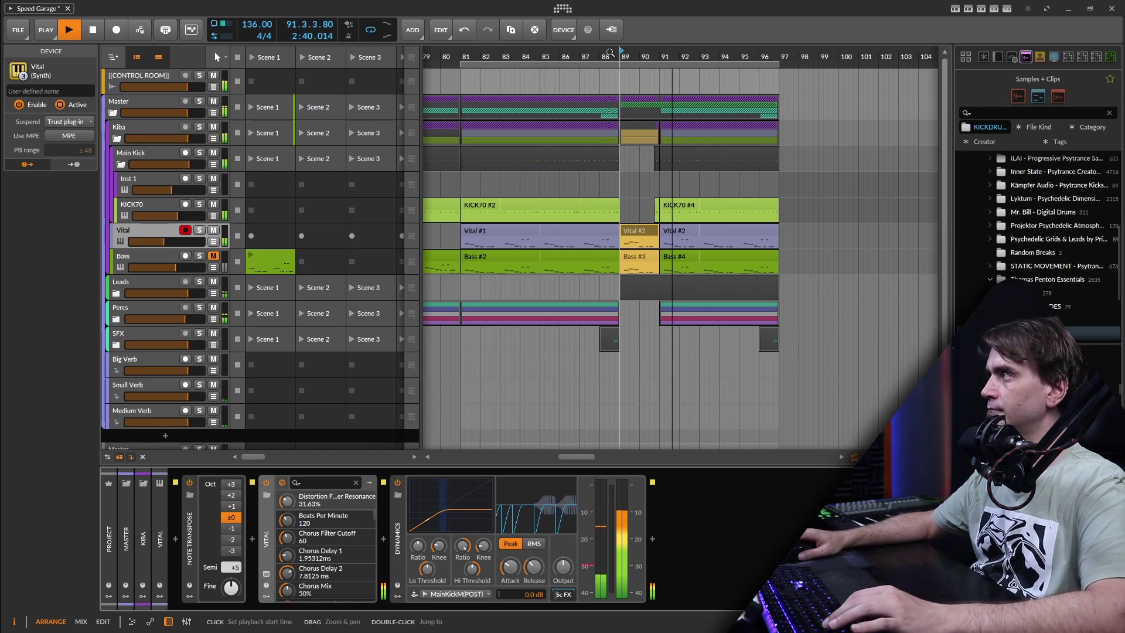
left_click(586, 53)
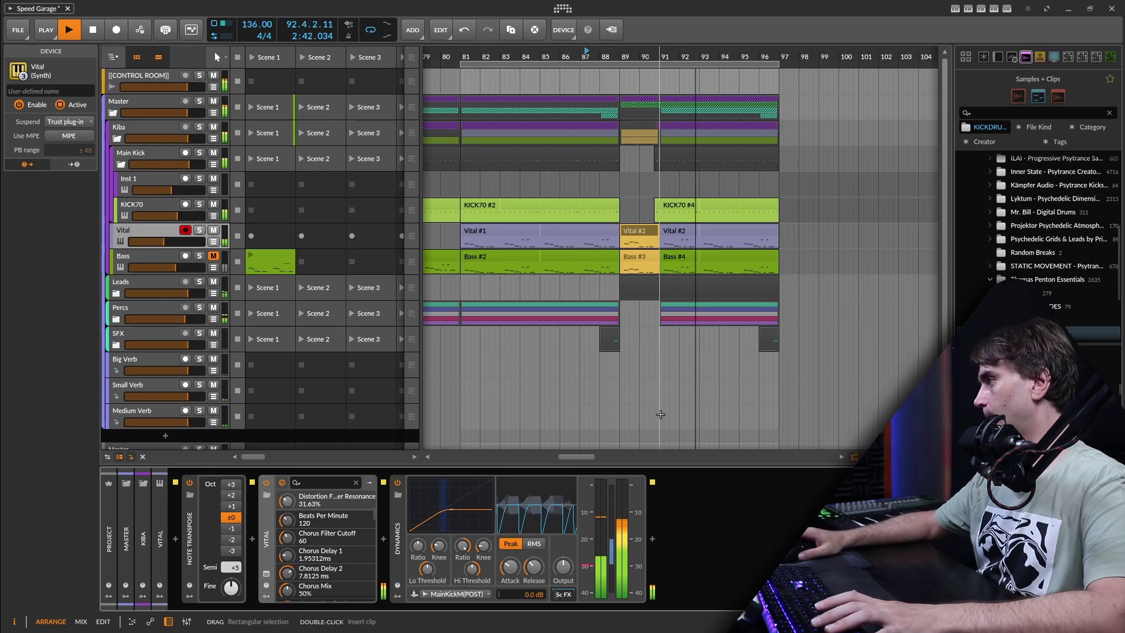
key("space")
Step: Insert a Filter device between Vital and Dynamics, lower its resonance to 13% and raise its frequency slightly
left_click(383, 539)
type("fil")
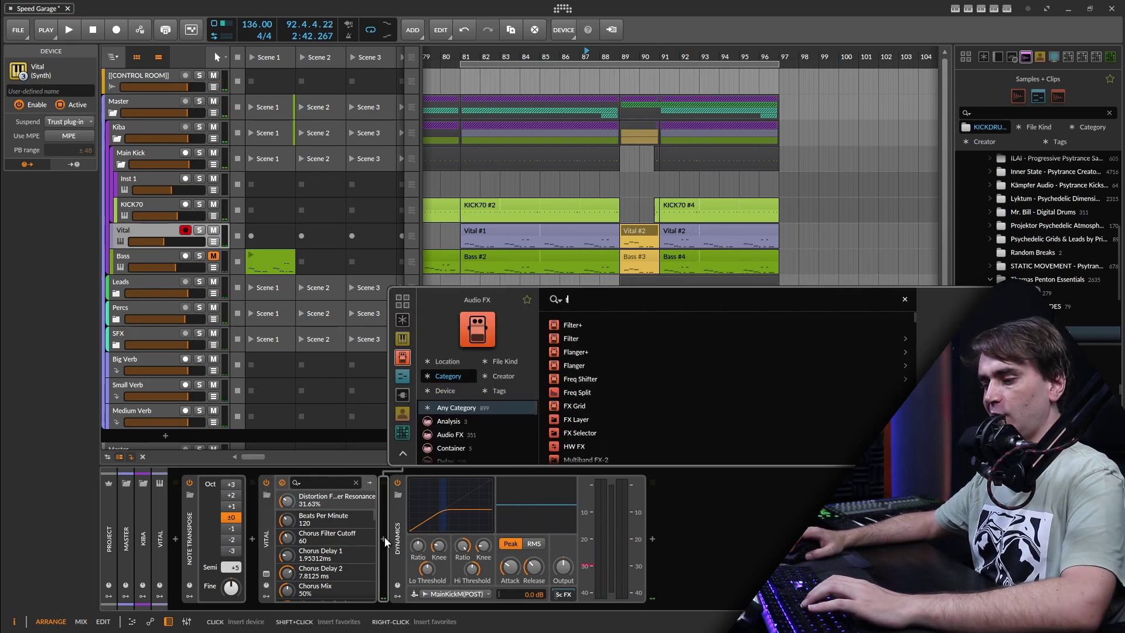
key("Down")
key("Down")
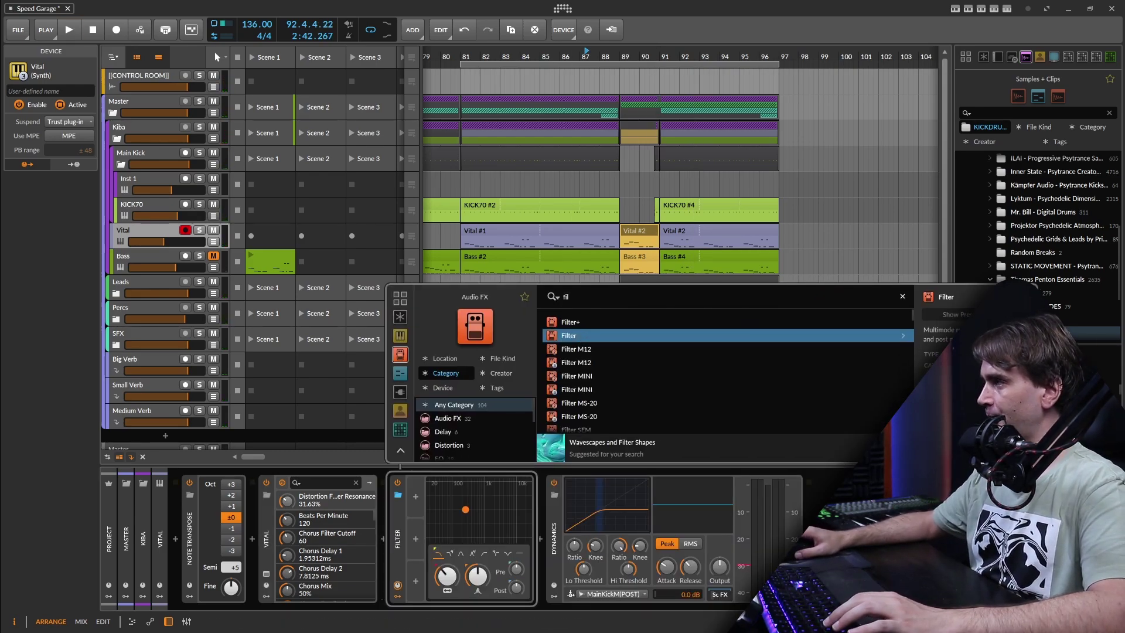
key("Return")
mouse_move(477, 576)
left_mouse_down()
mouse_move(478, 610)
mouse_move(473, 584)
left_mouse_up()
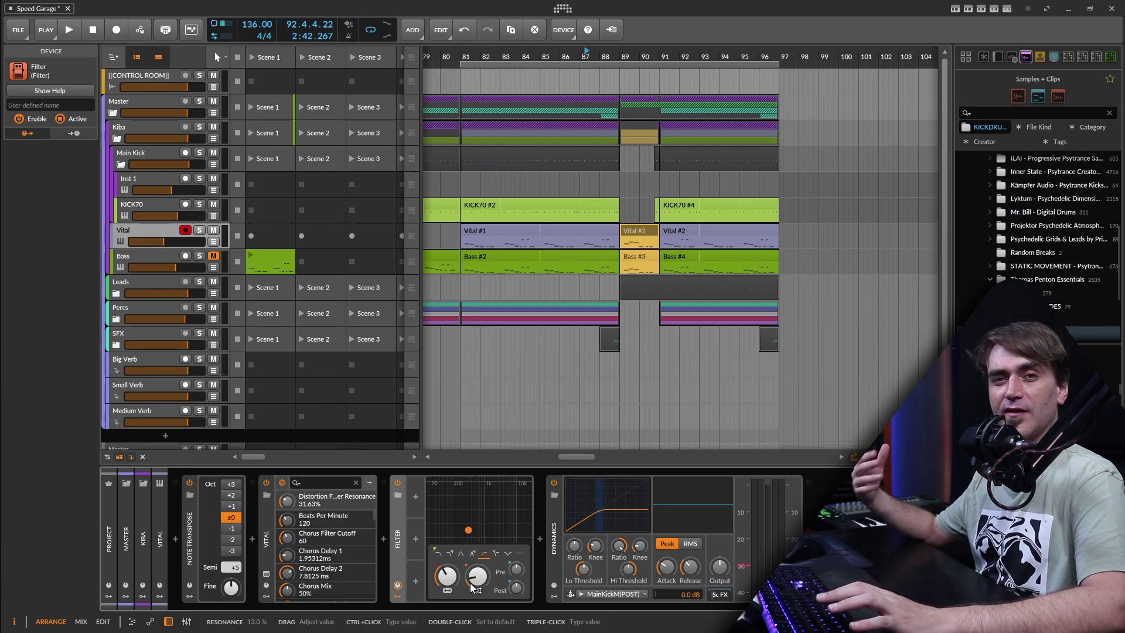
left_click_drag(446, 575, 447, 568)
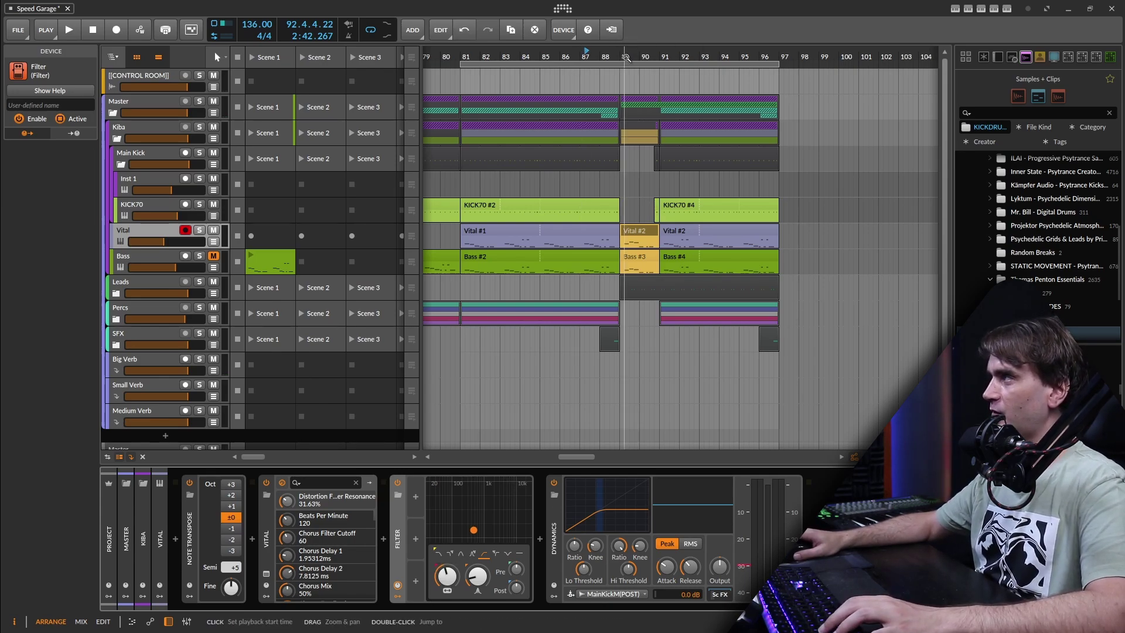
Step: Fine-tune the Filter's frequency while playing the break from bar 89
left_click(626, 57)
key("space")
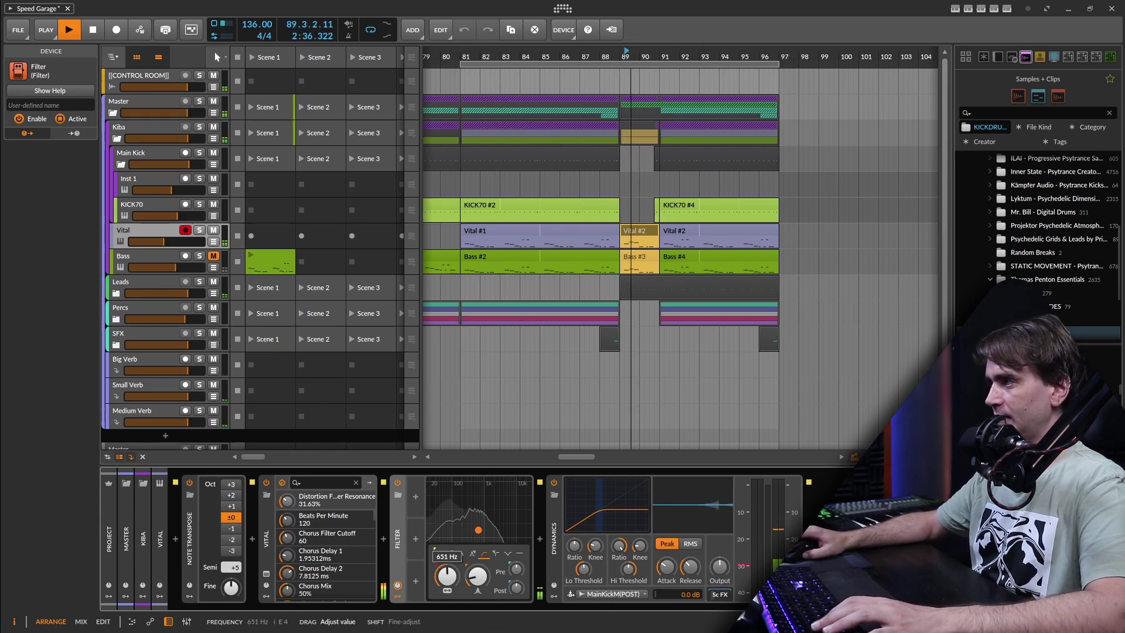
left_click_drag(447, 575, 448, 579)
key("space")
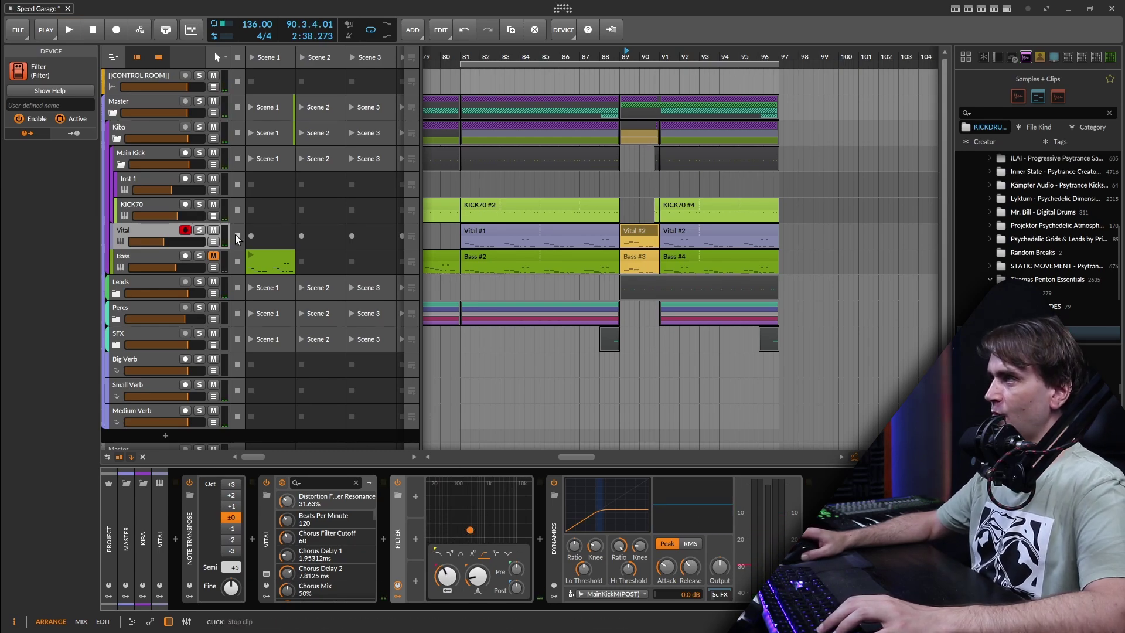
Step: Show the Vital track's Filter frequency automation and shape it across bars 89 to 91, with a 1.62 kHz point at 89.2
left_click(211, 242)
scroll(639, 270, "up", 2)
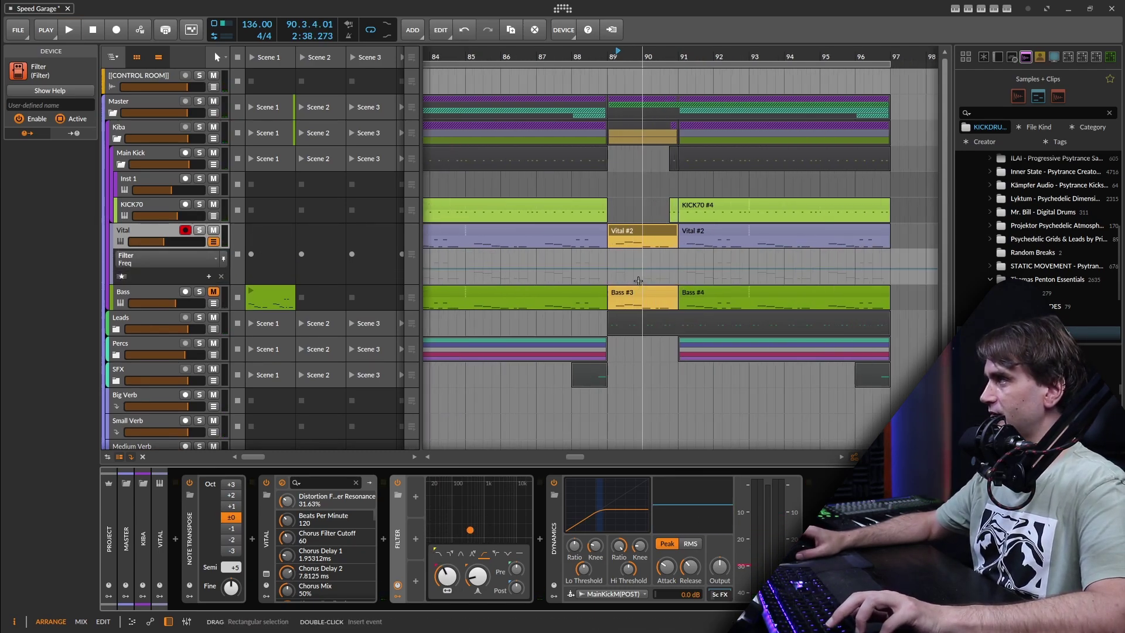
mouse_move(614, 273)
left_mouse_down()
mouse_move(674, 268)
mouse_move(616, 262)
left_mouse_up()
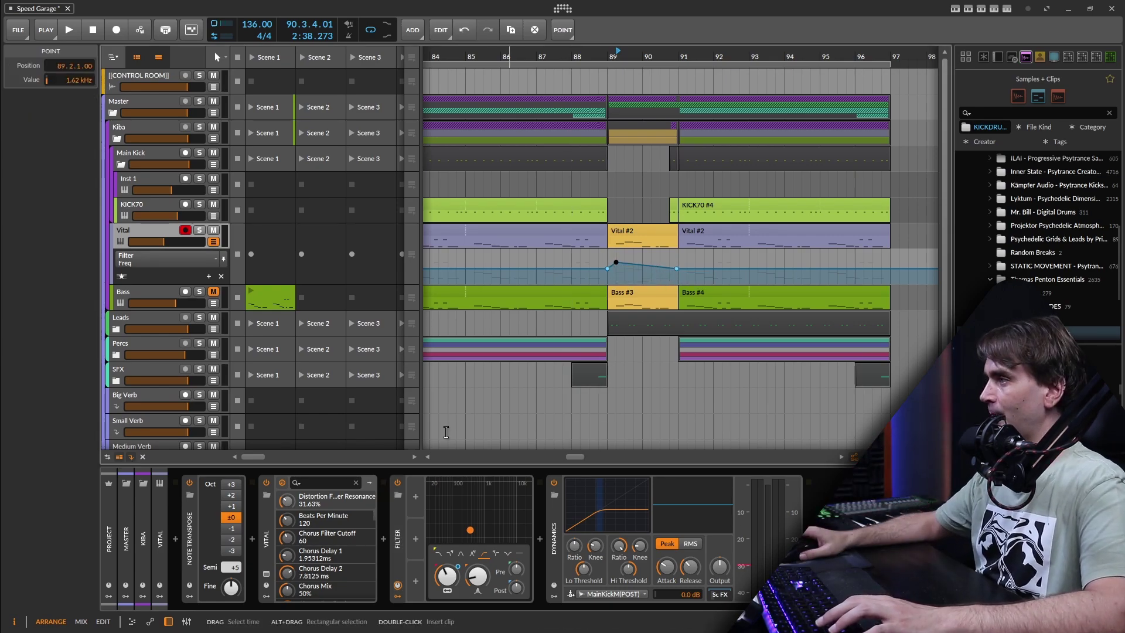
Step: Switch the Filter off and automate its On/Off on the Vital track so it is on only from bar 89 to 91
left_click(398, 483)
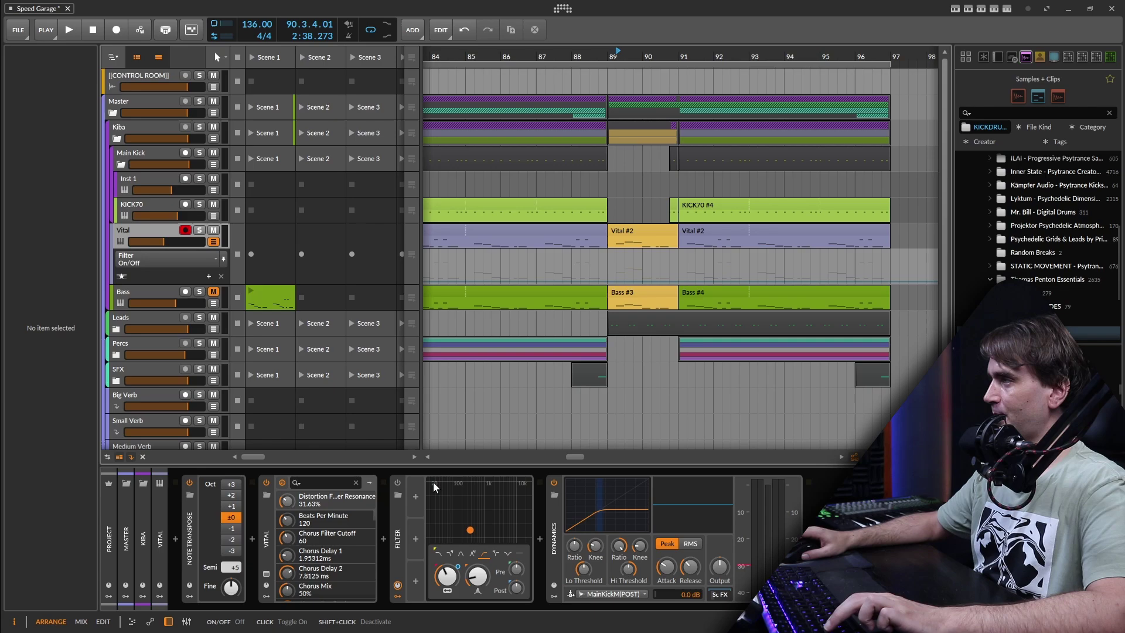
left_click(399, 483)
left_click(399, 483)
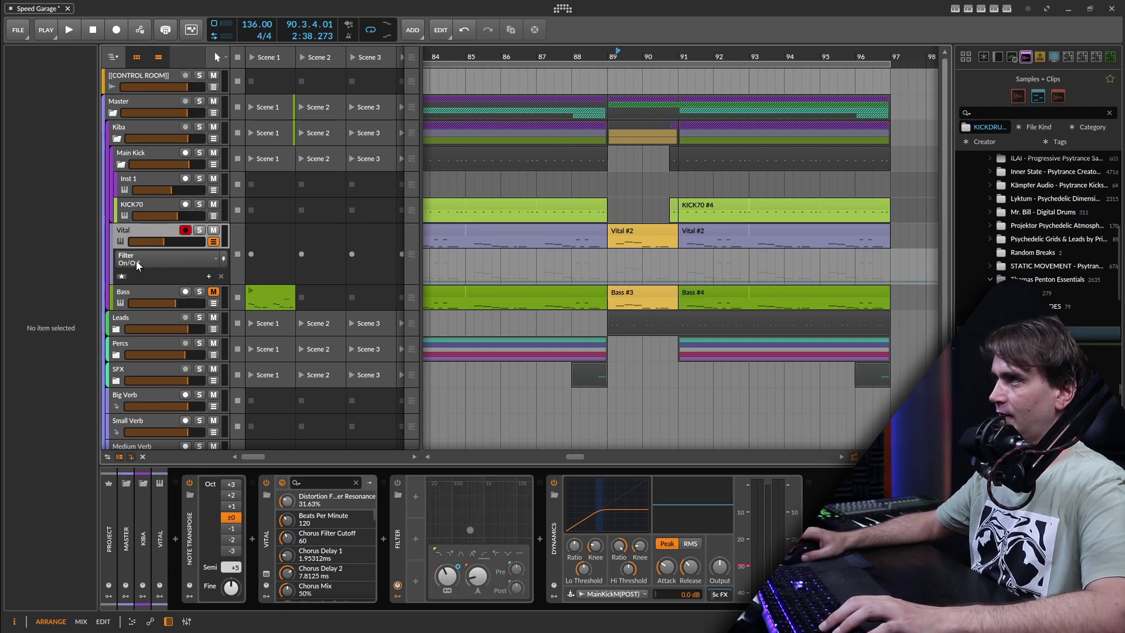
scroll(621, 290, "up", 3)
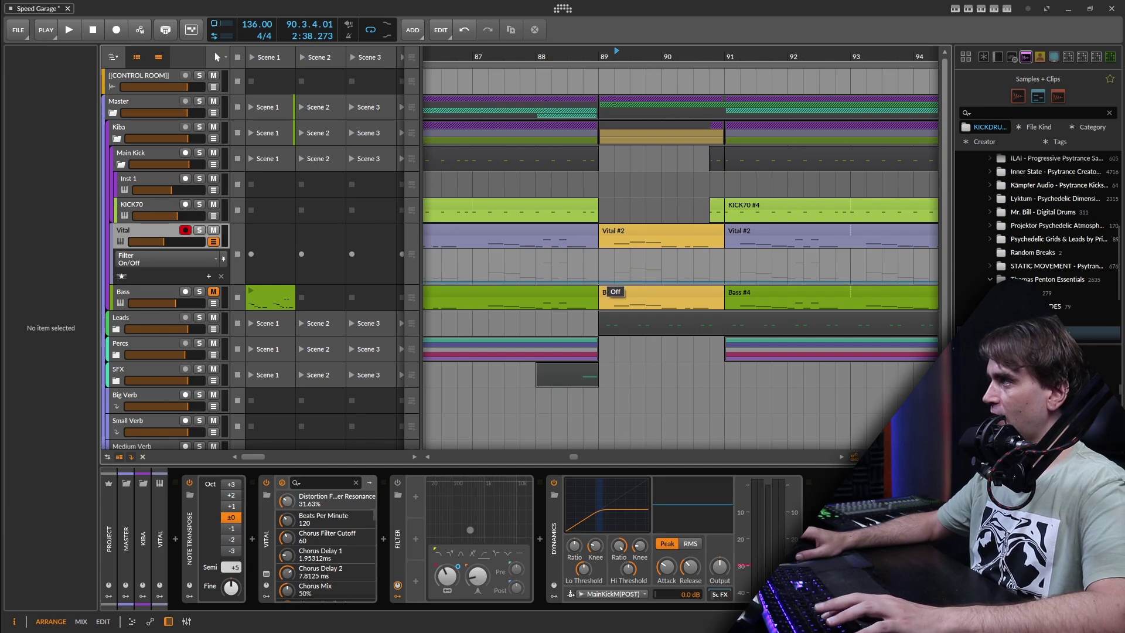
left_click_drag(614, 281, 615, 254)
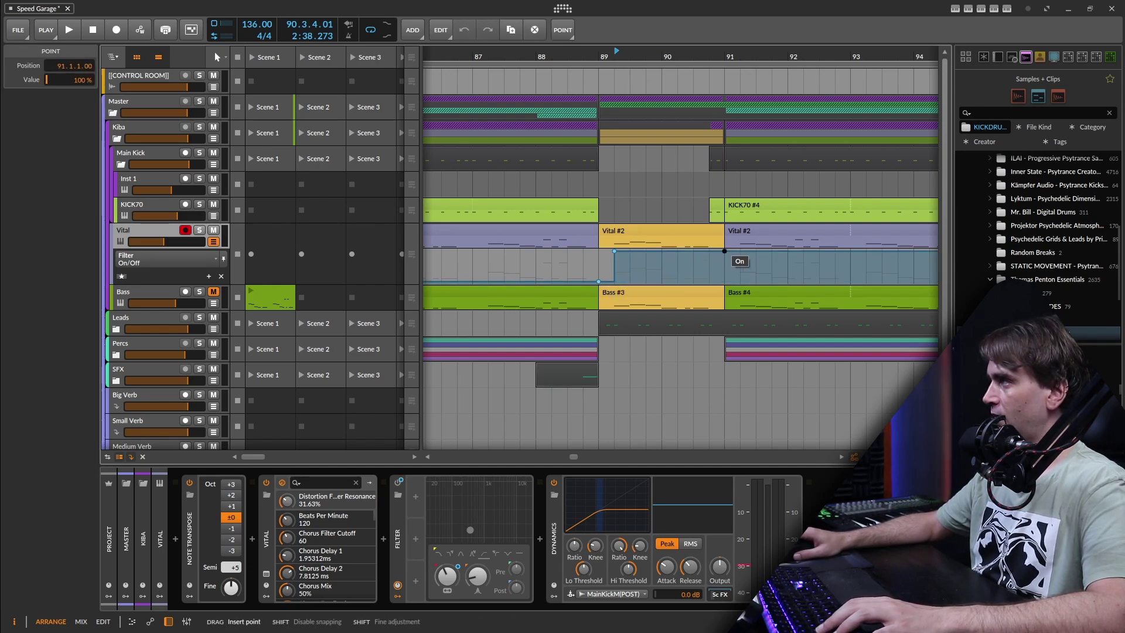
left_click_drag(725, 252, 725, 281)
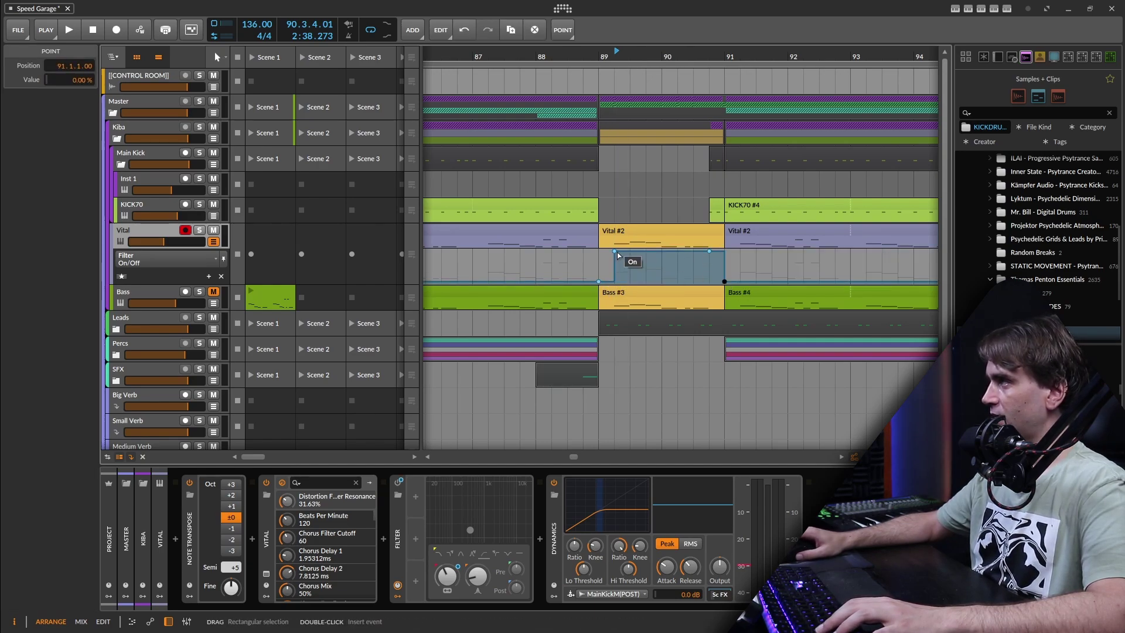
left_click_drag(614, 251, 599, 251)
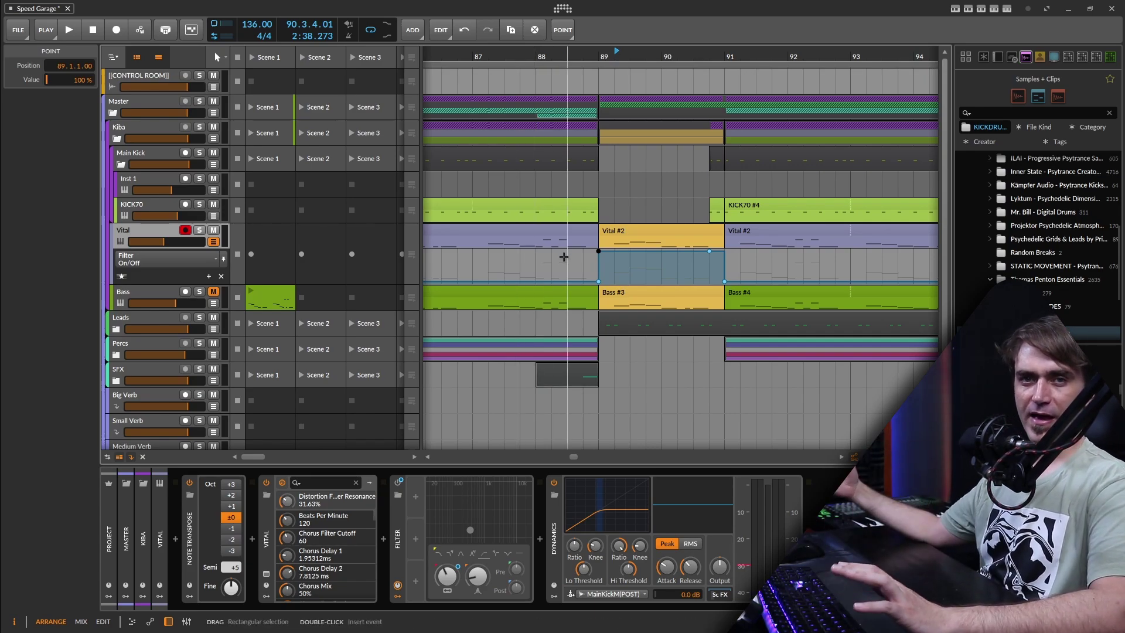
Step: Set the play start to bar 87 and play through the break
left_click_drag(545, 71, 545, 57)
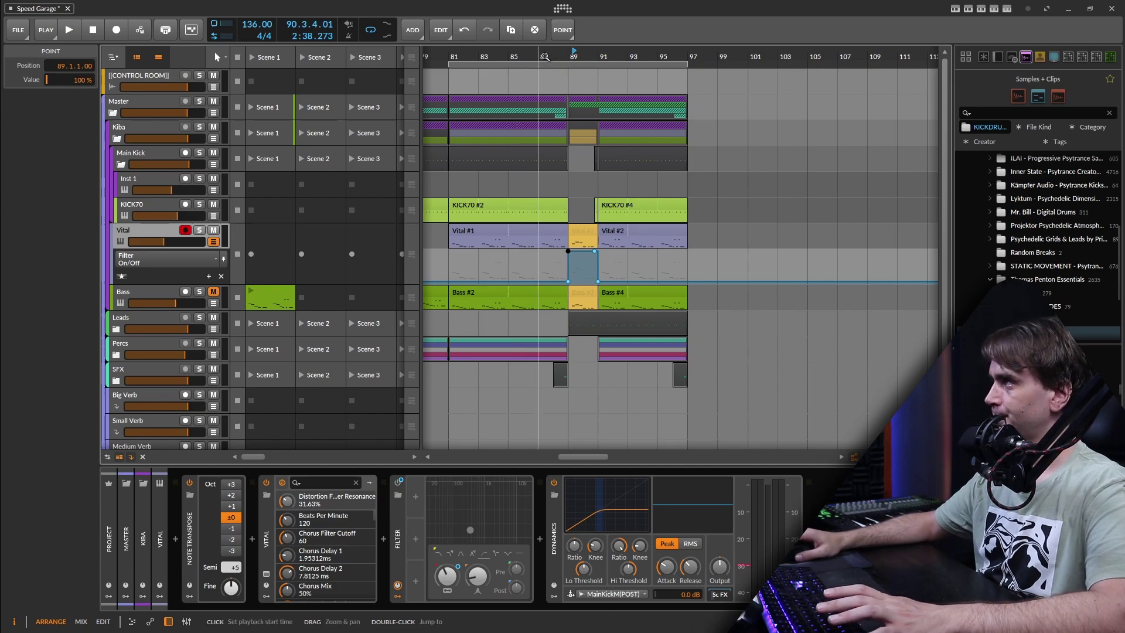
left_click(540, 57)
key("space")
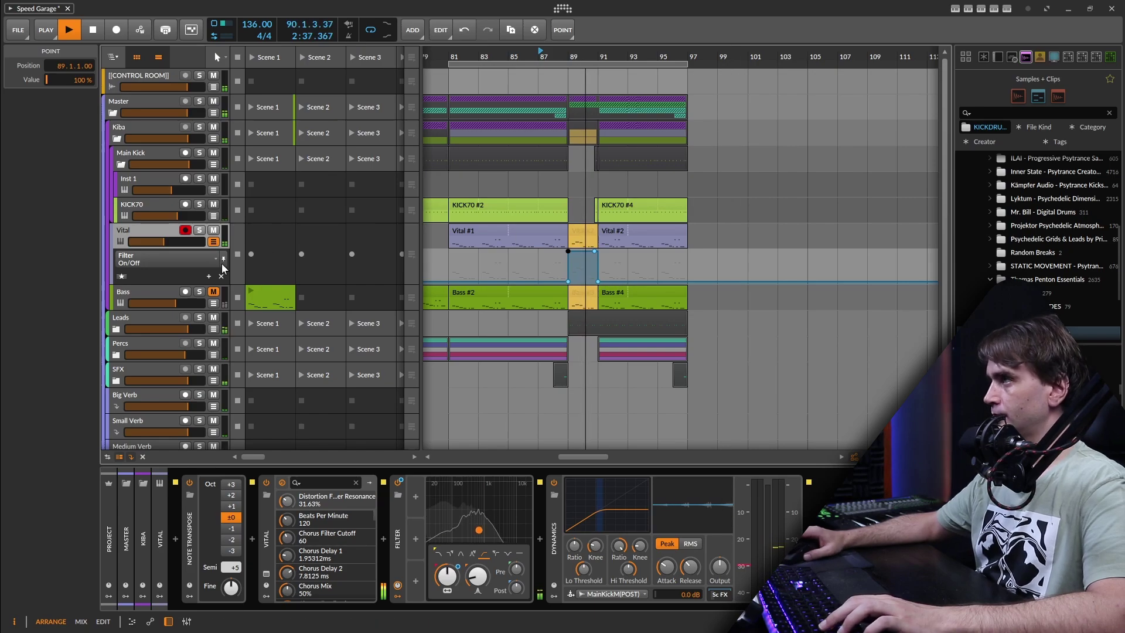
Step: Lower the peak near bar 89.2 in the Vital track's Filter frequency automation to 986 Hz in an enlarged lane, and hide the automation
left_click(170, 259)
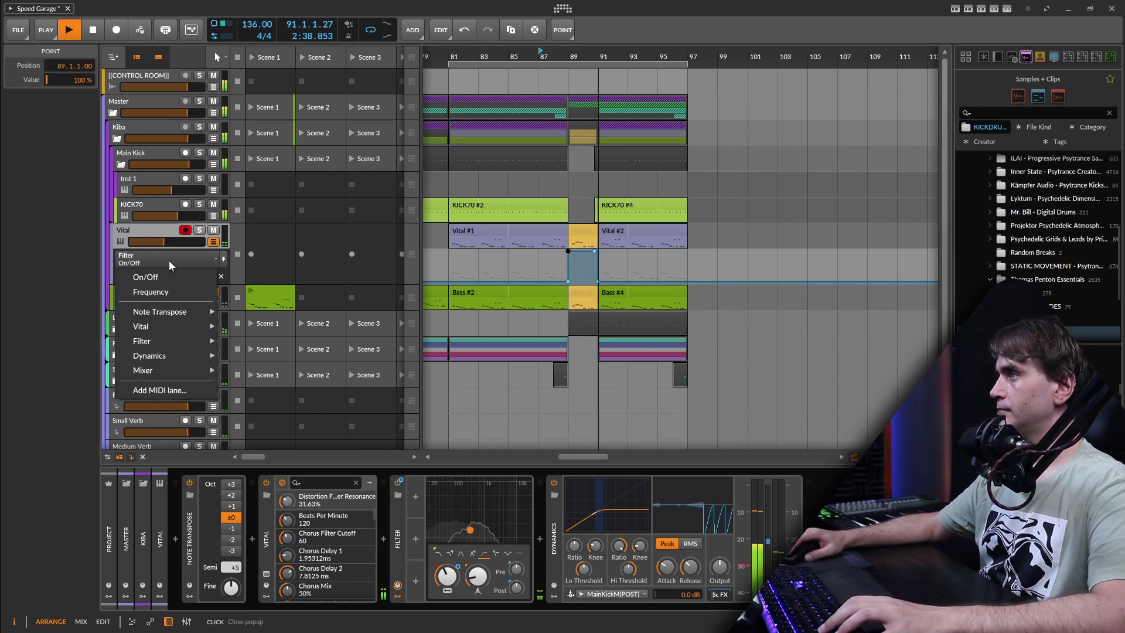
left_click(169, 292)
scroll(537, 243, "up", 4)
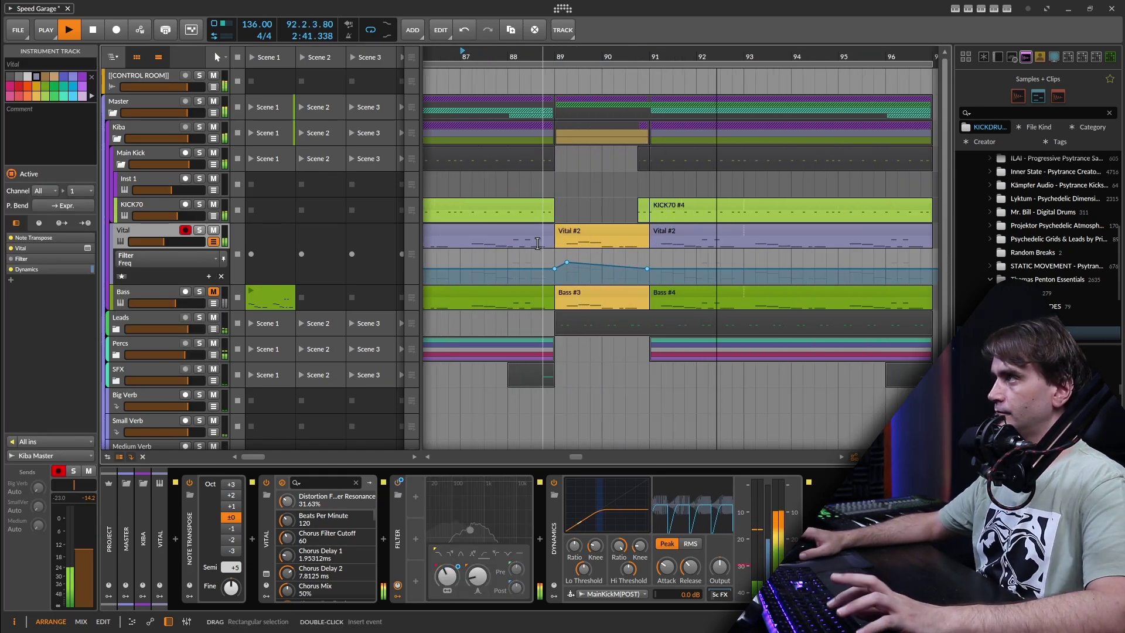
key("space")
key("space")
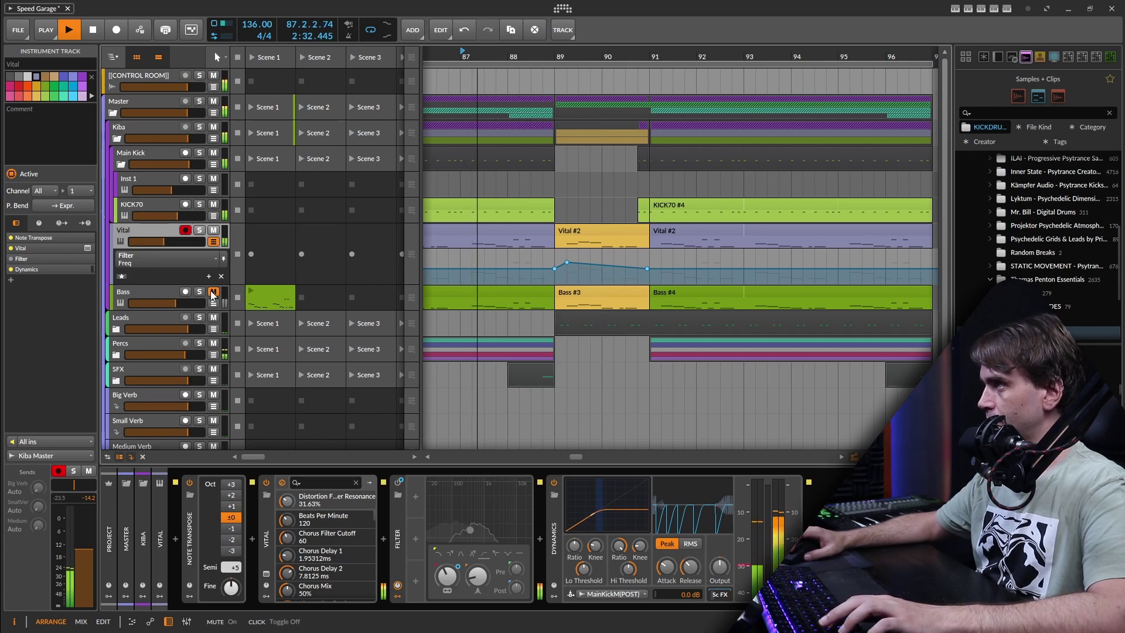
left_click_drag(193, 285, 193, 354)
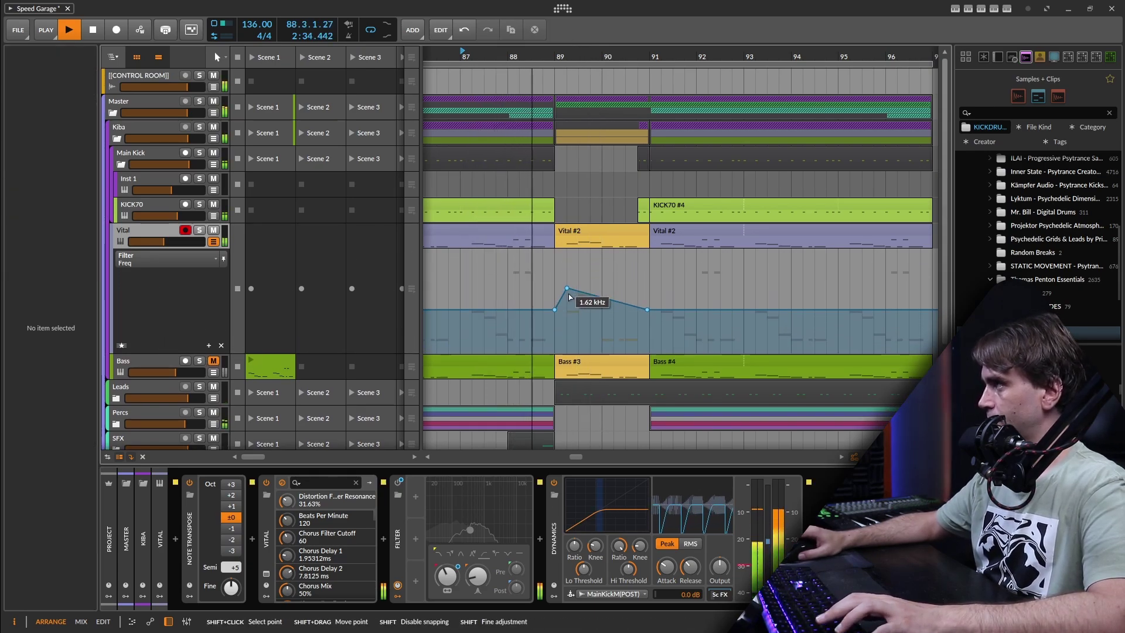
left_click_drag(569, 298, 570, 304)
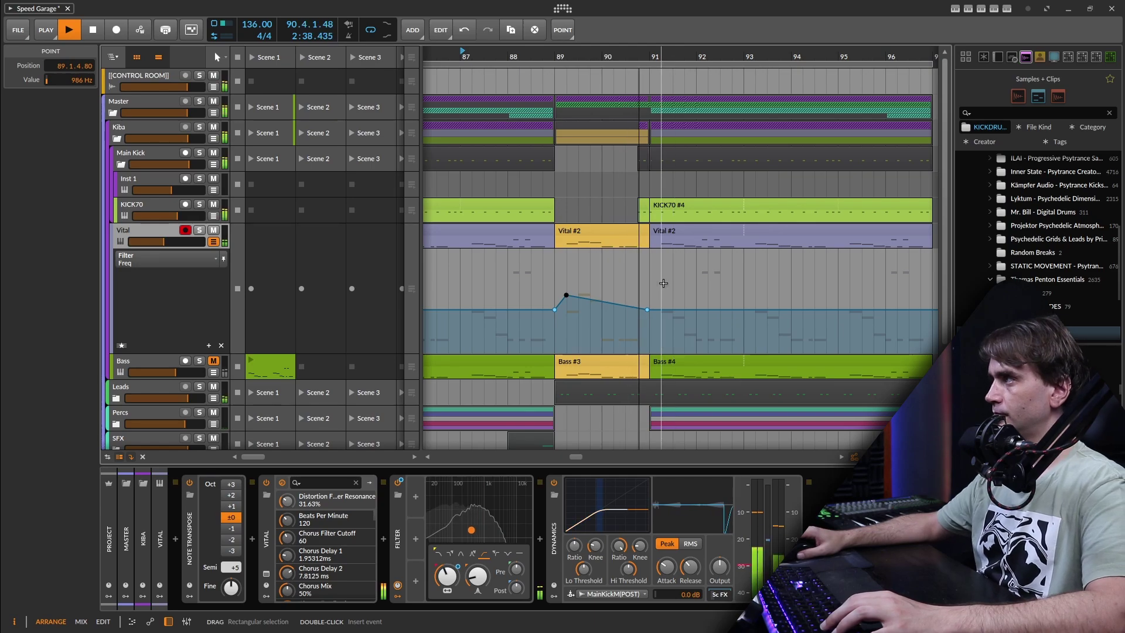
key("minus")
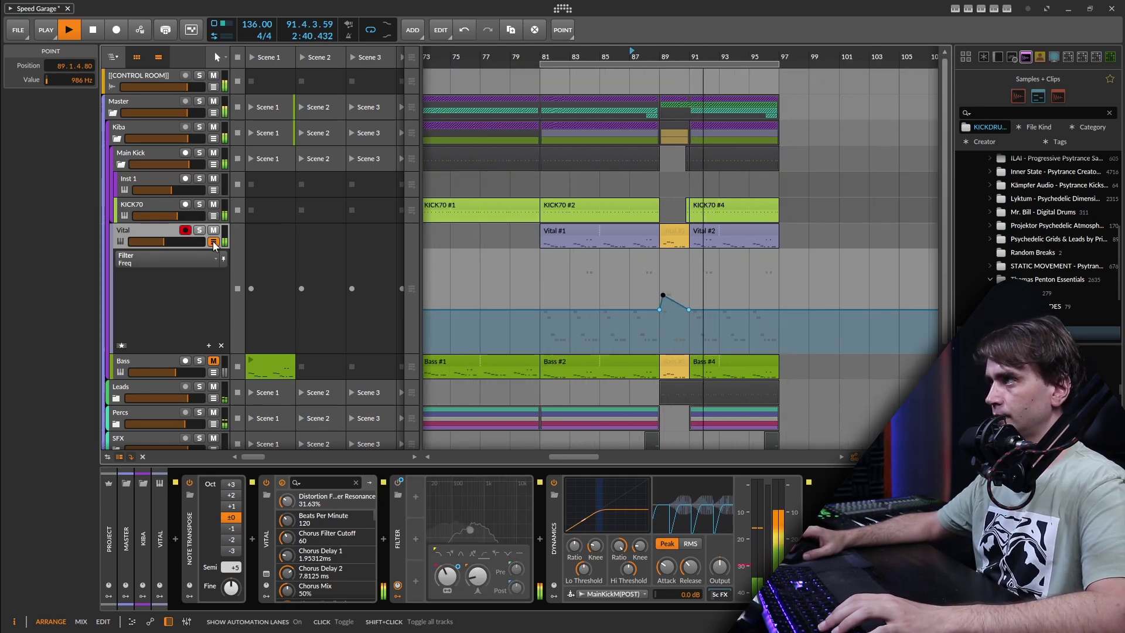
left_click(214, 242)
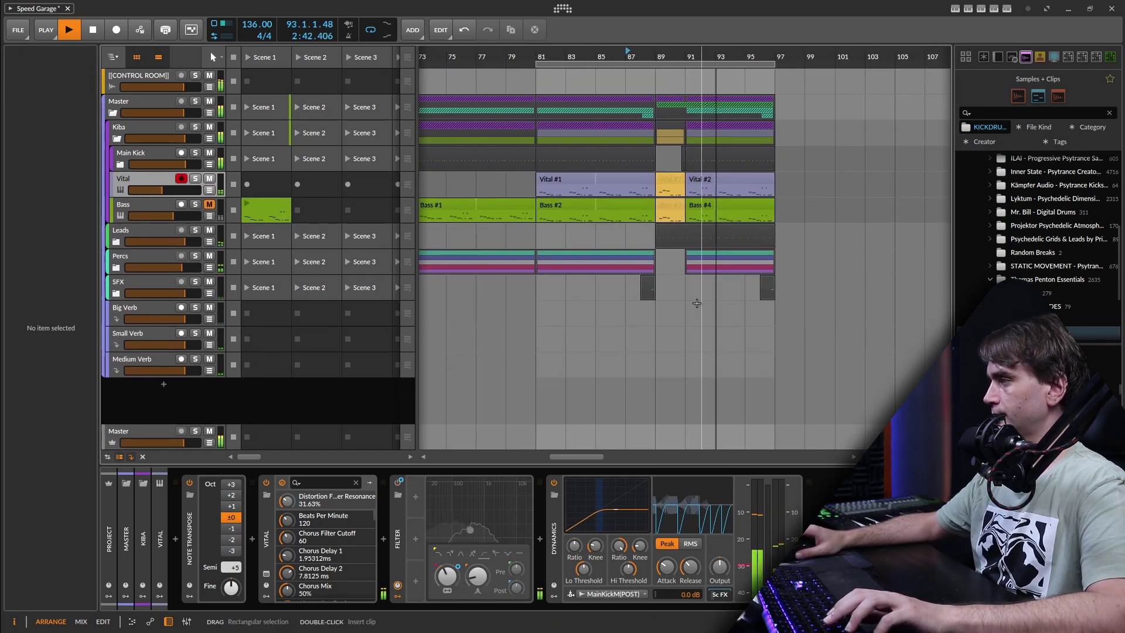
Step: Stop playback and duplicate the first Vital clip from bar 81 to bar 73
scroll(656, 308, "right", 2)
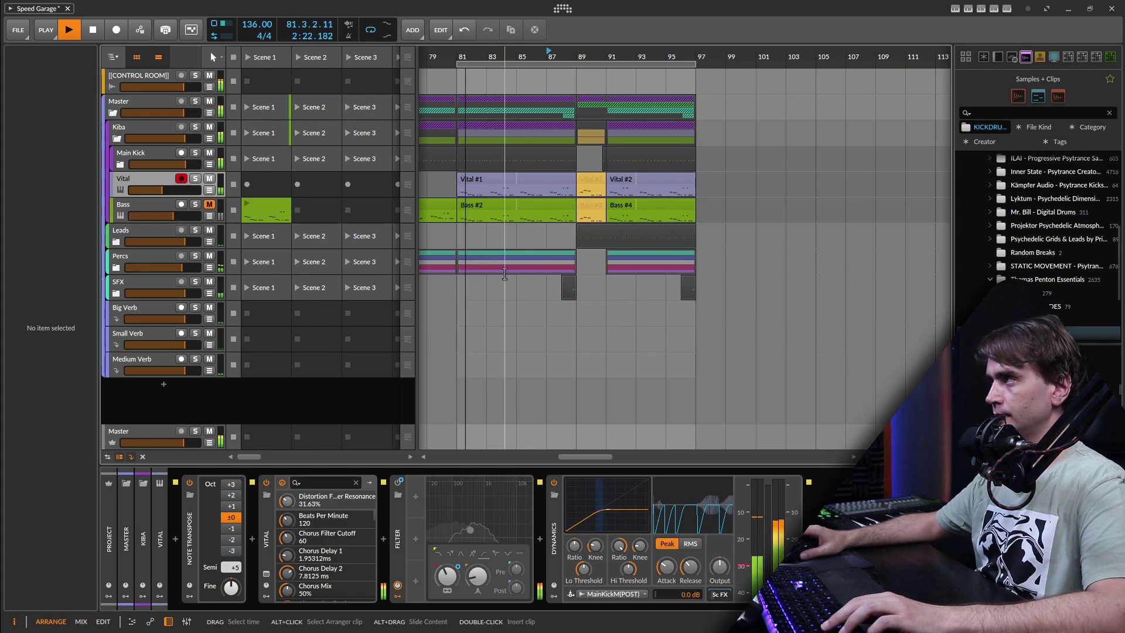
scroll(727, 244, "left", 5)
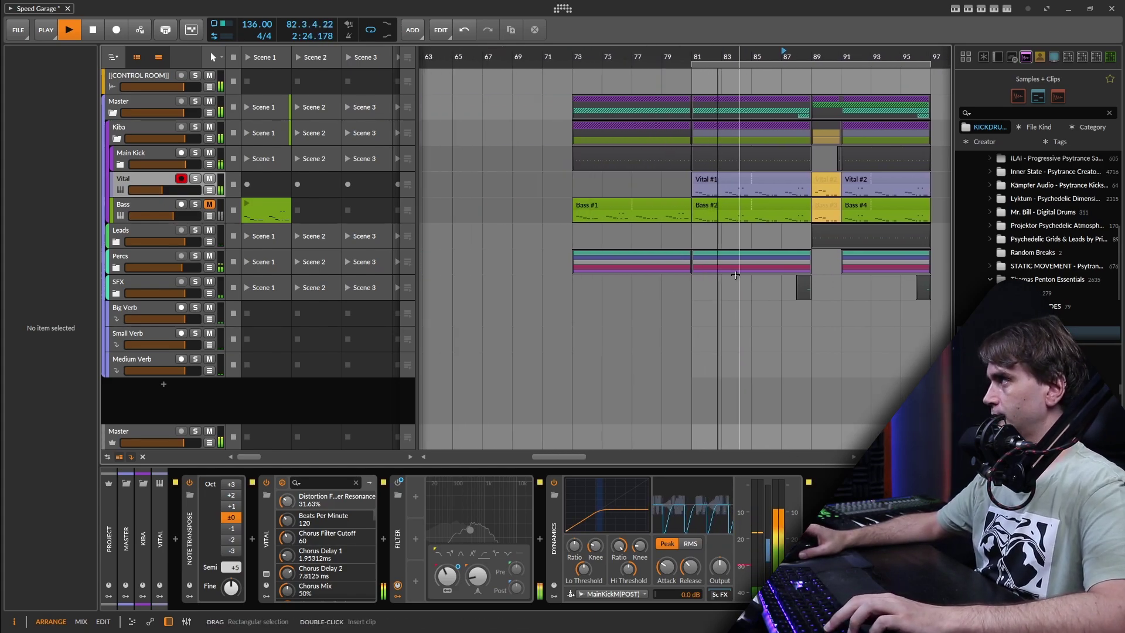
key("space")
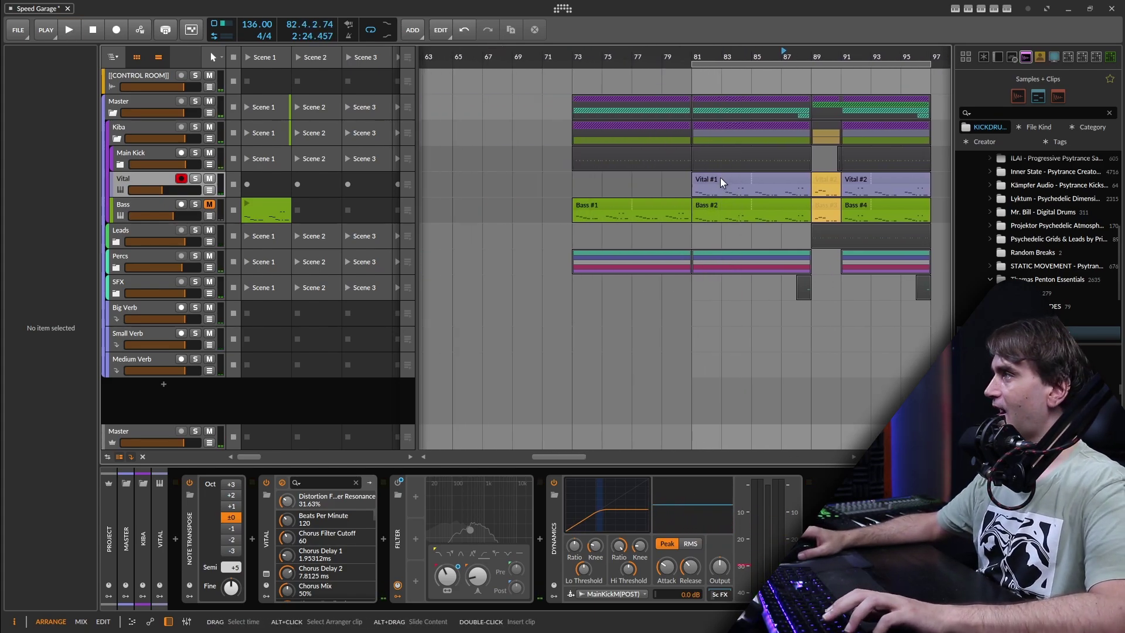
left_click_drag(715, 182, 607, 183)
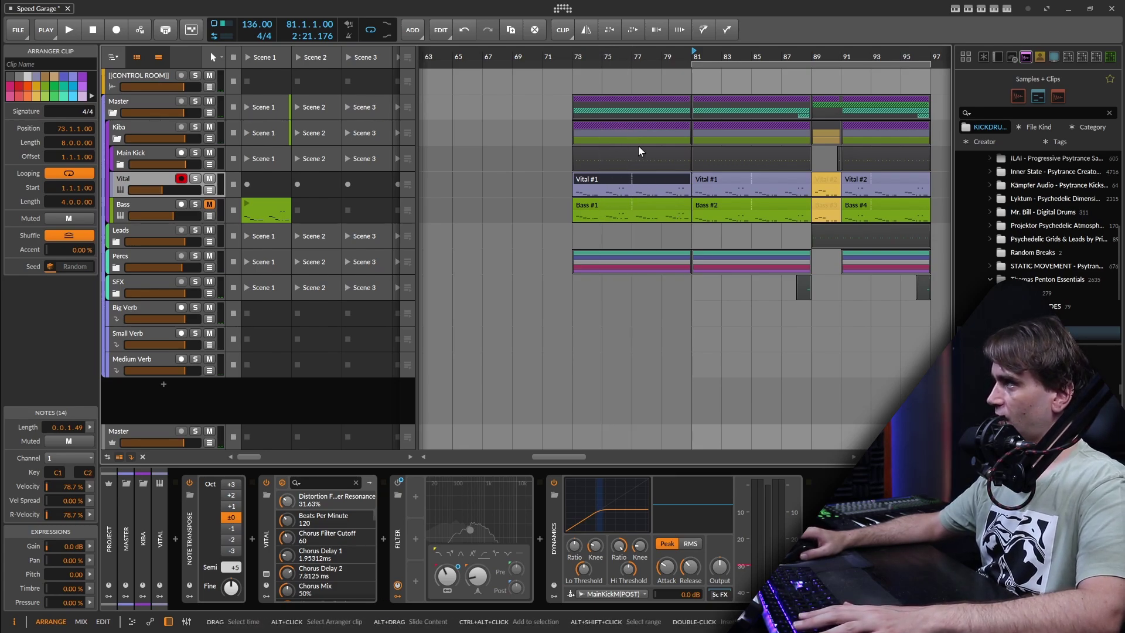
Step: Delete the Kiba and Percs group clips between bars 73 and 81
left_click(656, 136)
key("Delete")
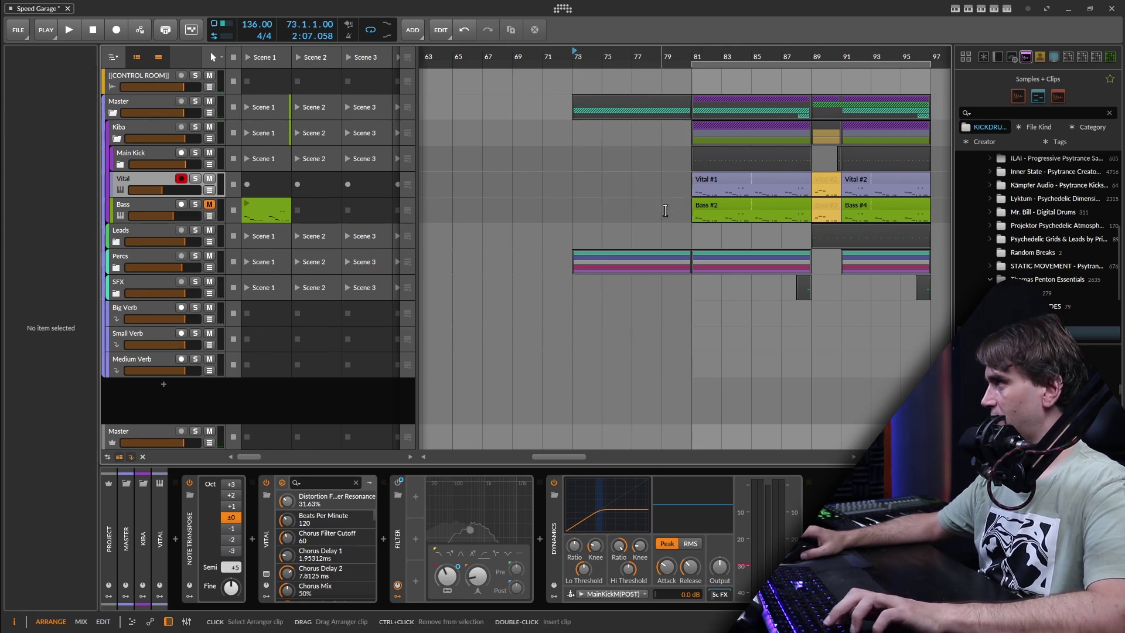
left_click(651, 260)
key("Delete")
Step: Copy the Bass clip ahead of bar 81, keep only bars 77 to 81 split at bar 79, and show the Bass automation
left_click_drag(701, 211, 593, 211)
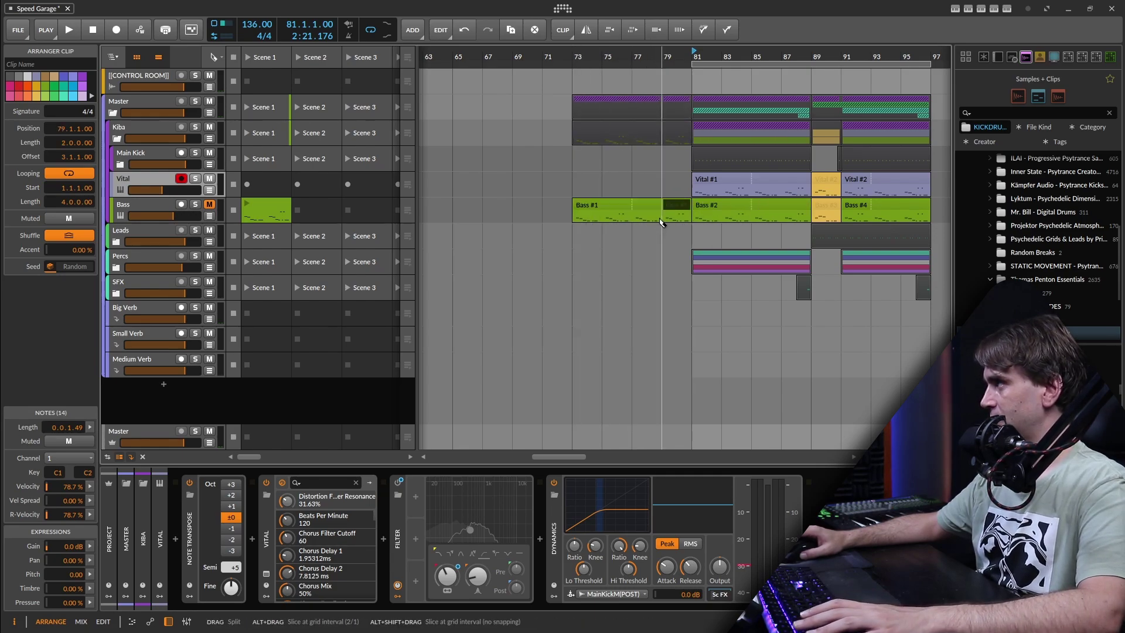
left_click_drag(677, 209, 620, 206)
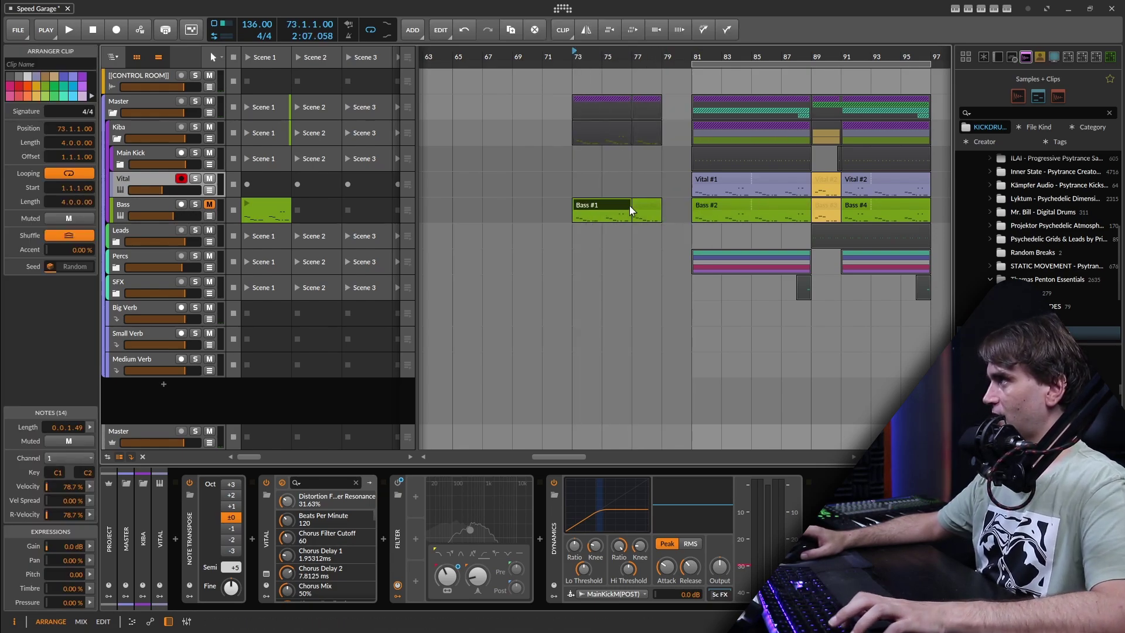
key("ctrl+z")
key("ctrl+z")
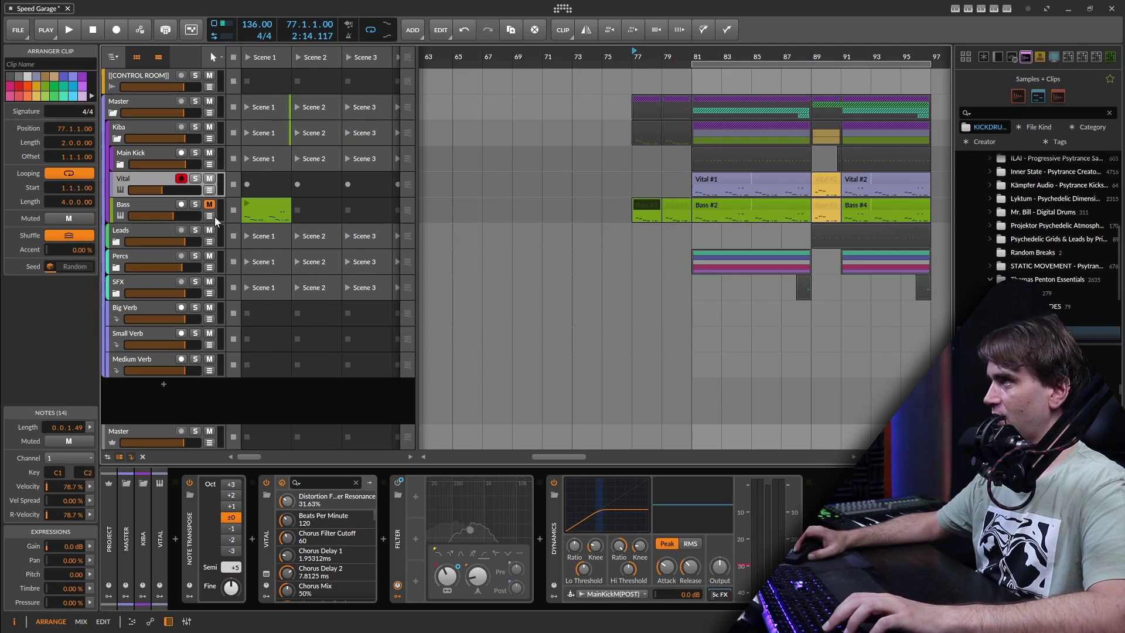
left_click(209, 216)
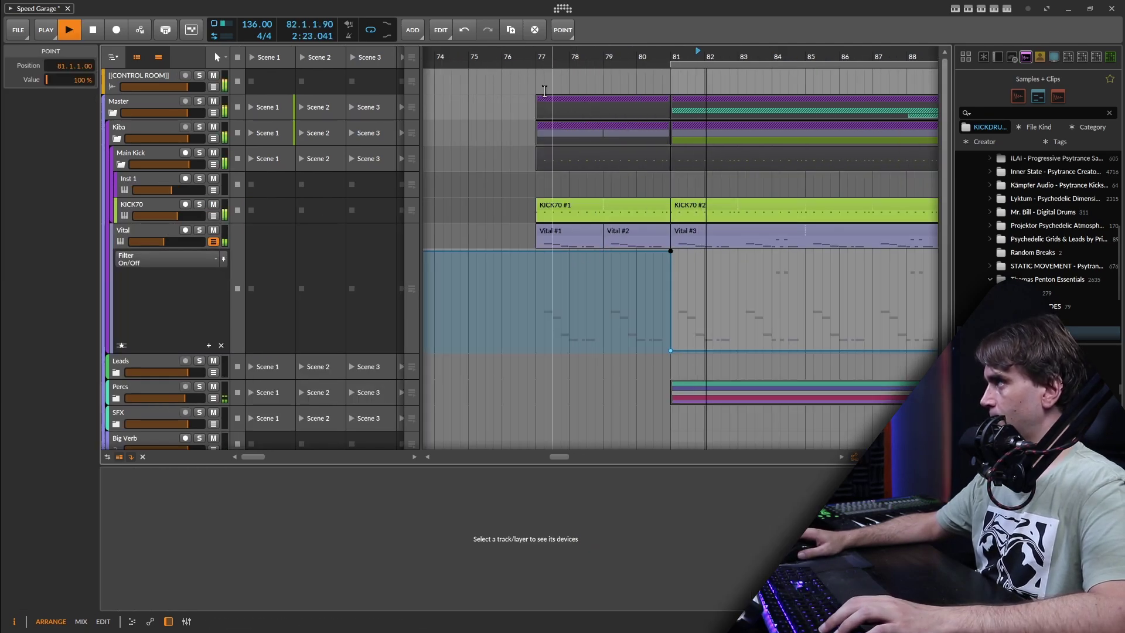
Step: Play from bar 77 and copy the SFX clip before bar 89 to bar 77
key("space")
scroll(601, 170, "down", 3)
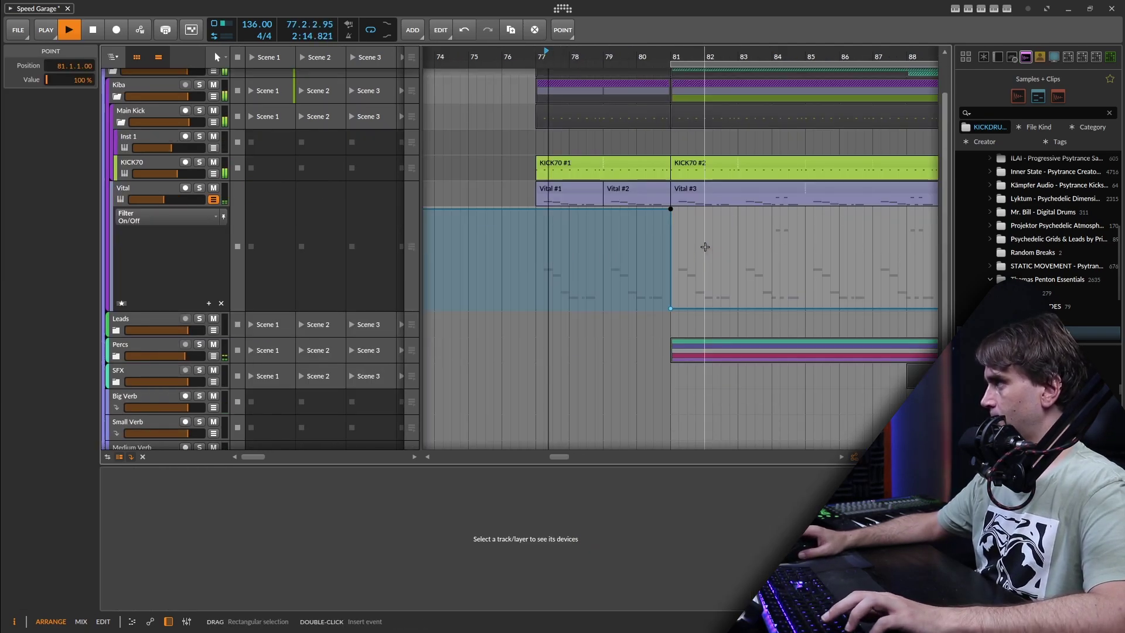
scroll(861, 330, "up", 3)
left_click_drag(867, 332, 493, 330)
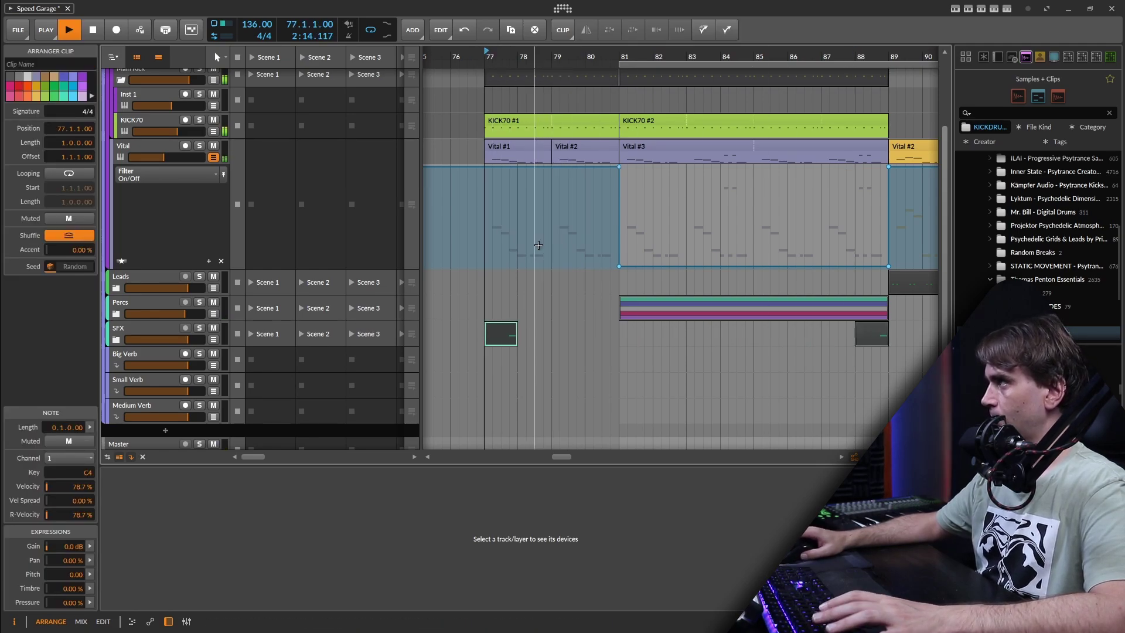
Step: Unfold the Percs group and duplicate its clips from bar 81 to bar 73
left_click(116, 314)
scroll(640, 274, "down", 3)
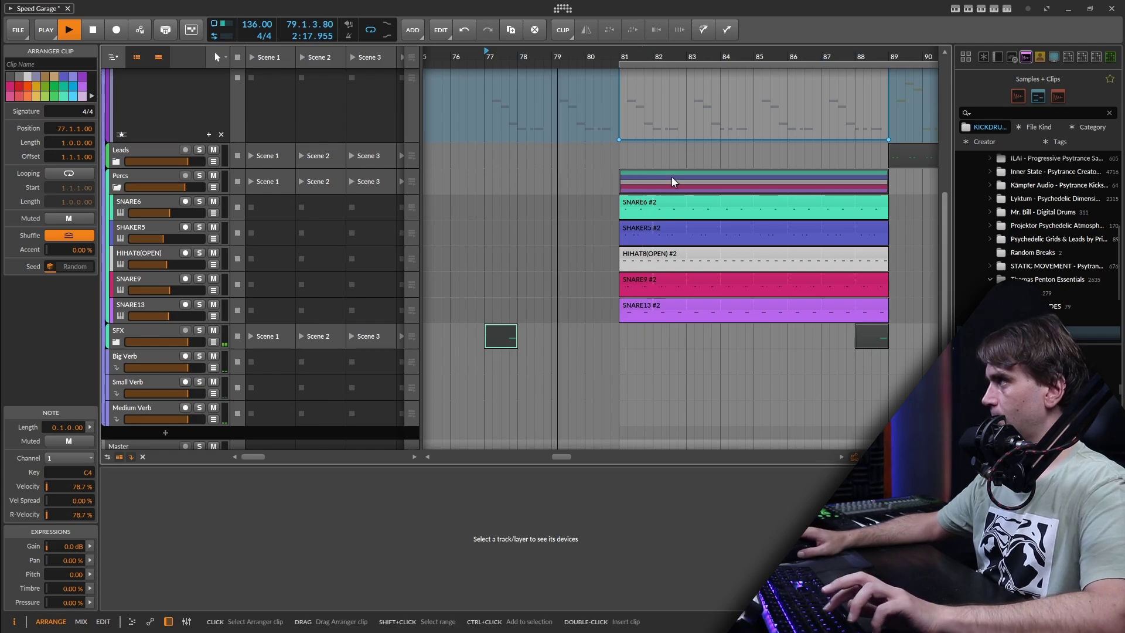
scroll(680, 177, "down", 3)
left_click_drag(714, 177, 563, 192)
Step: Split the Percs and KICK70 clips at bar 80.3 and delete the pieces up to bar 81
scroll(640, 183, "up", 3)
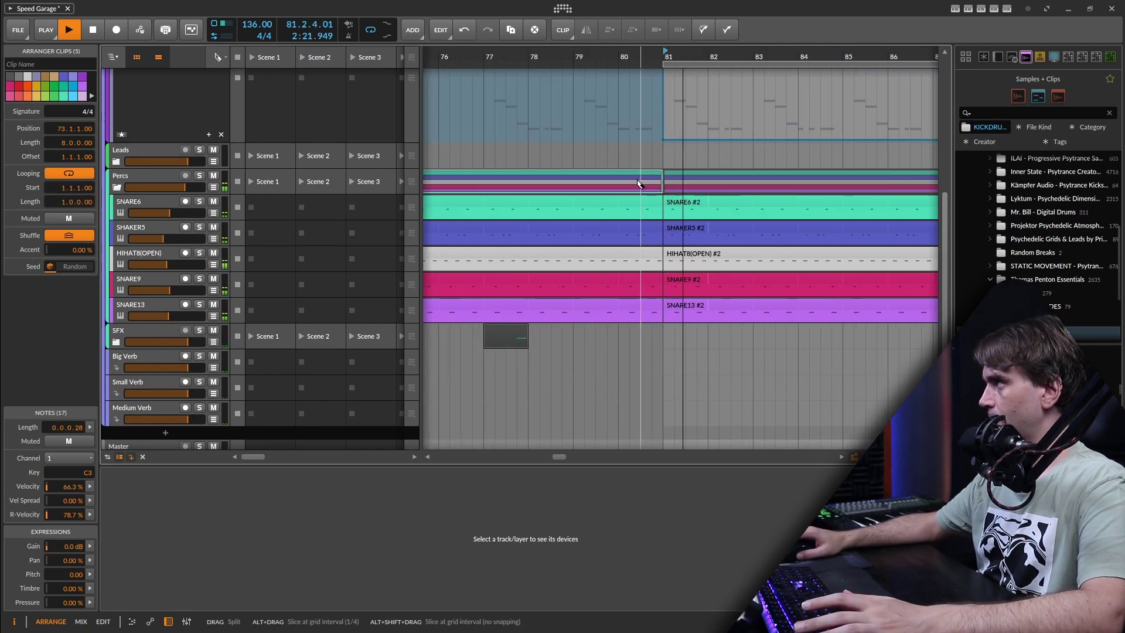
left_click_drag(639, 184, 651, 181)
key("Delete")
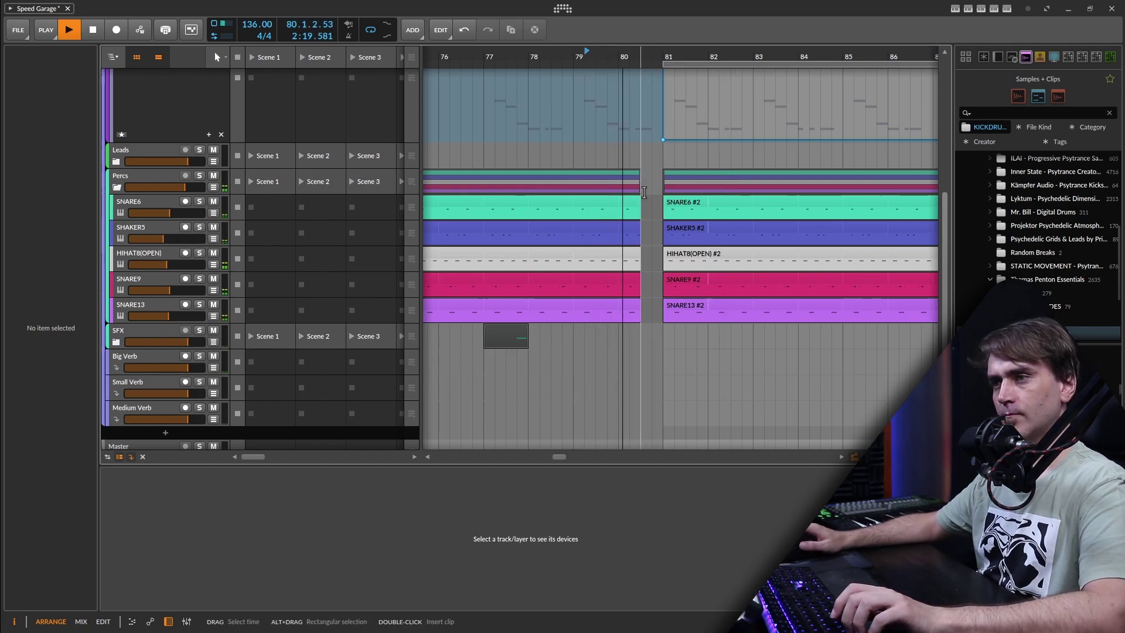
scroll(645, 193, "up", 5)
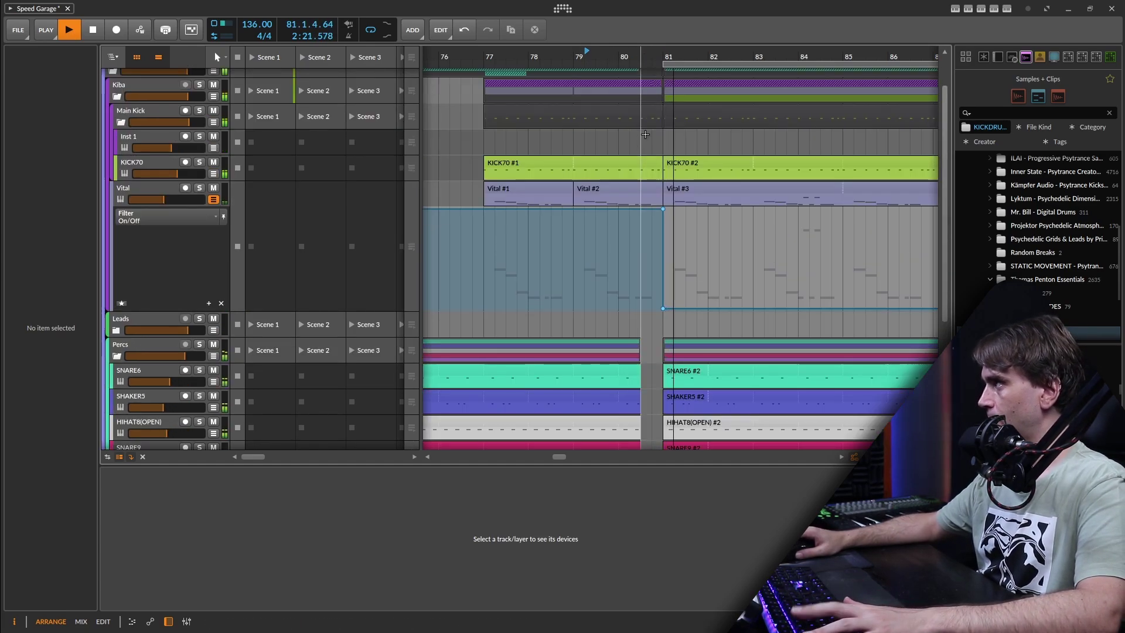
left_click_drag(641, 211, 663, 211)
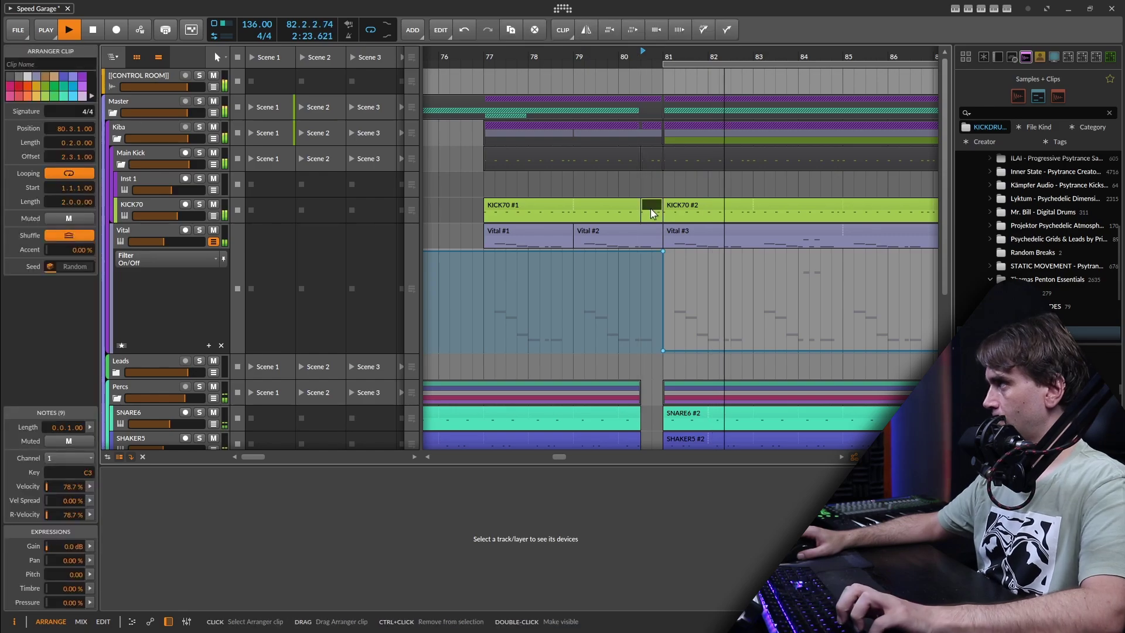
key("Delete")
key("minus")
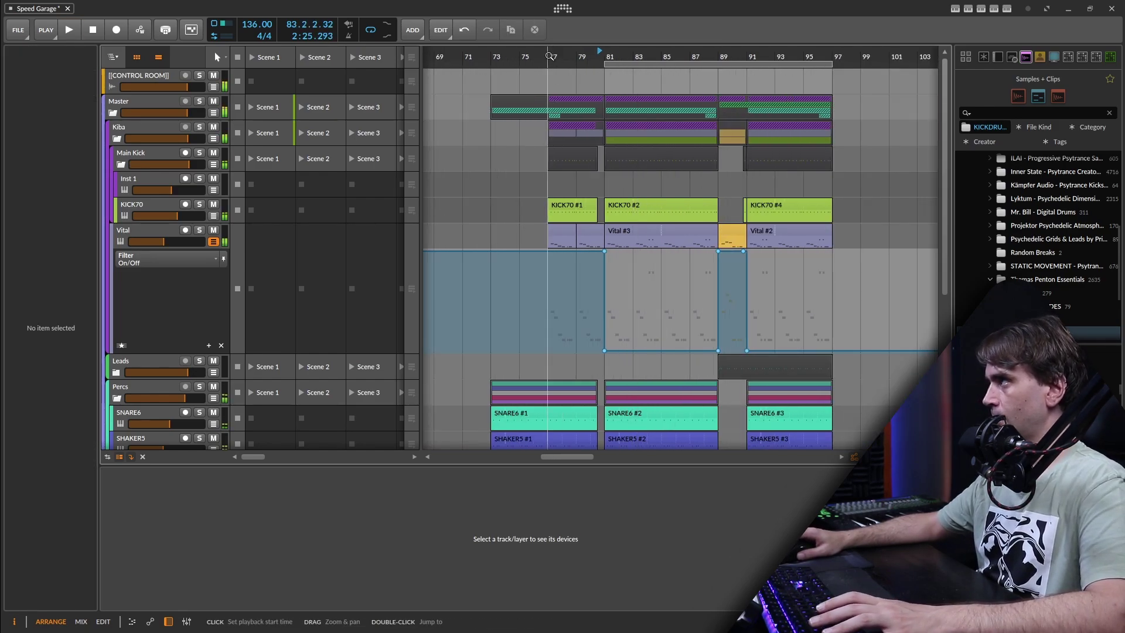
Step: Delete the first HIHAT8(OPEN) clip and trim the start of the first Percs group clips to bar 77
scroll(588, 335, "down", 5)
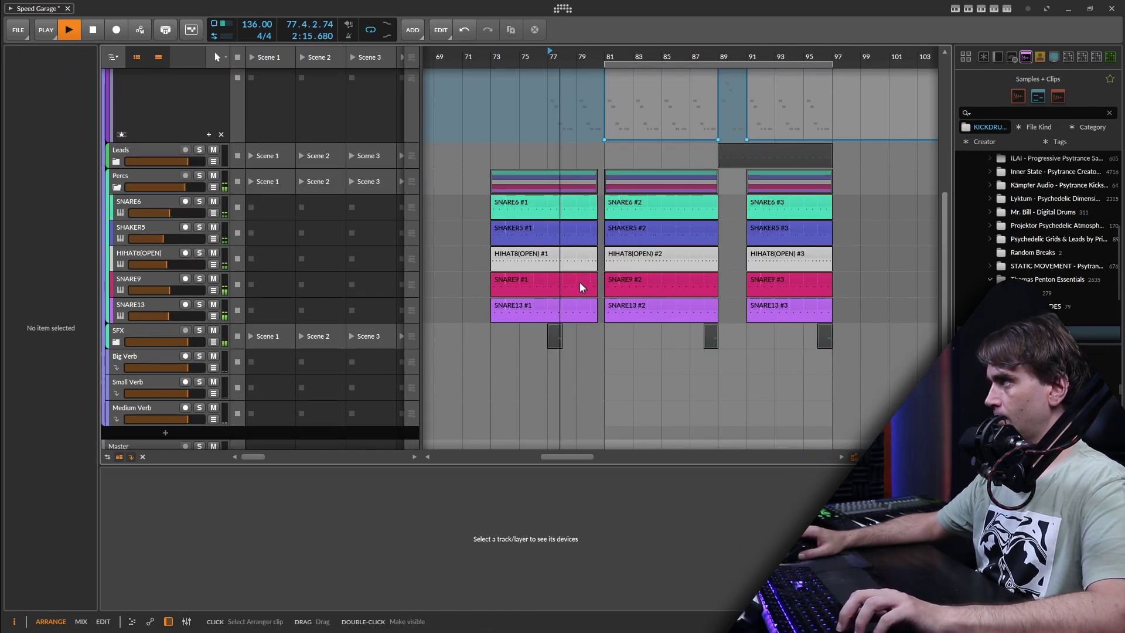
left_click(574, 261)
key("Delete")
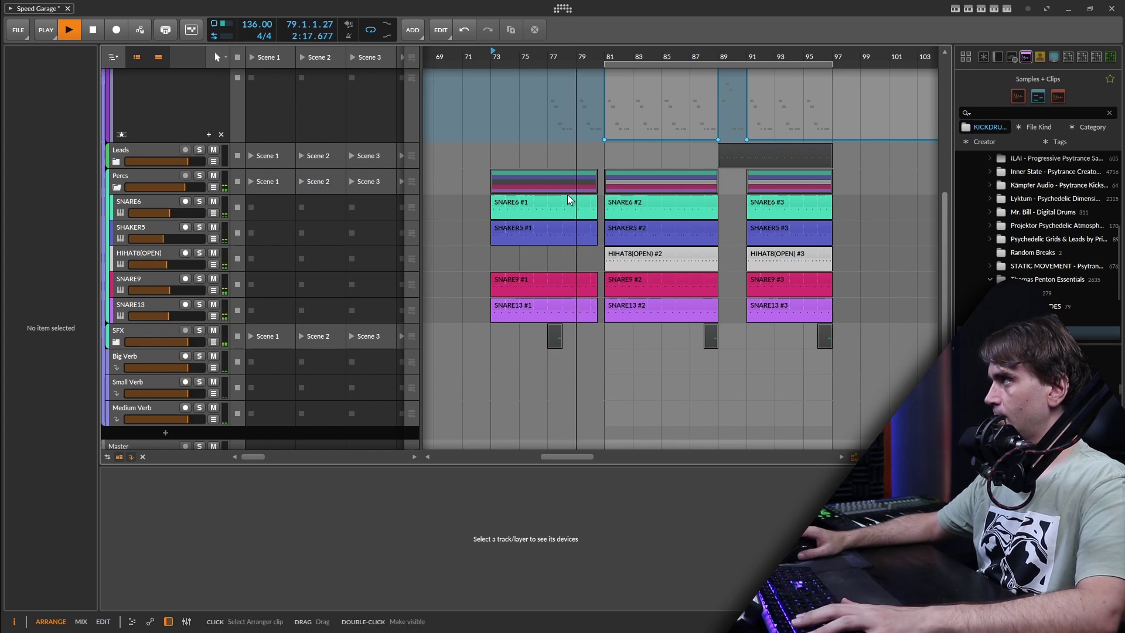
left_click(551, 181)
left_click_drag(492, 186, 548, 186)
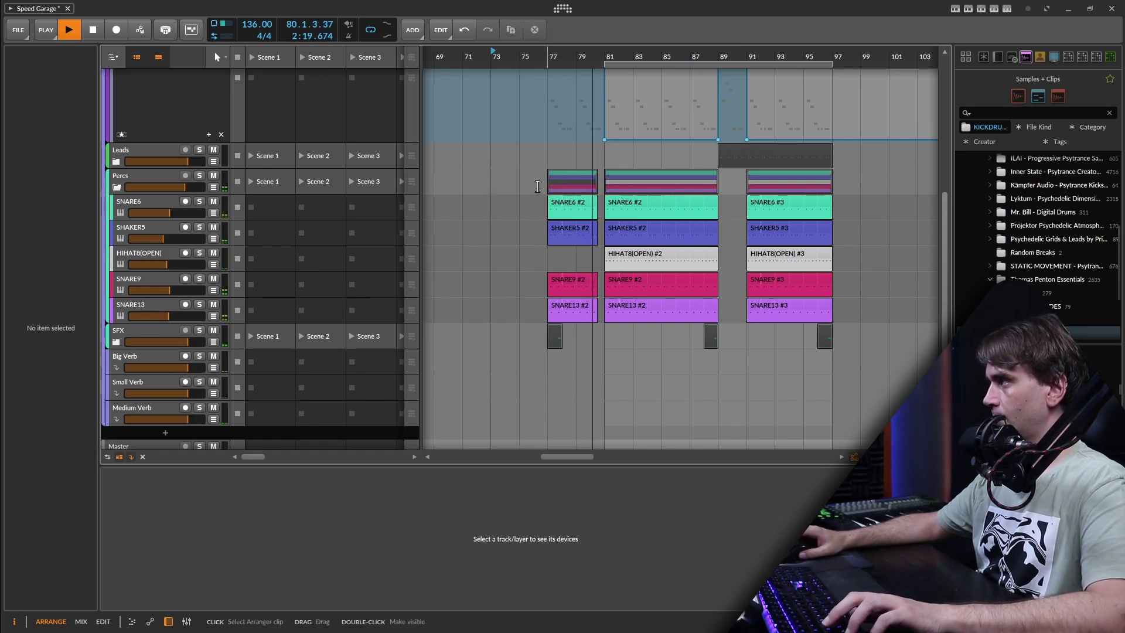
Step: Fold the Percs group and hide the Vital track's automation lane
left_click(116, 187)
key("plus")
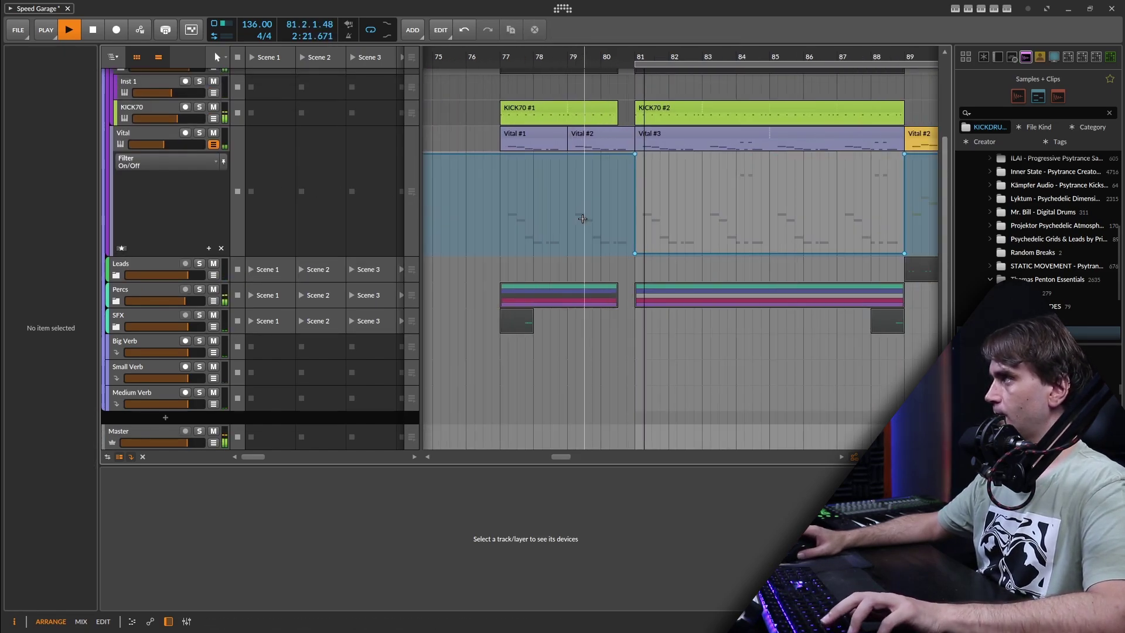
left_click(214, 145)
key("minus")
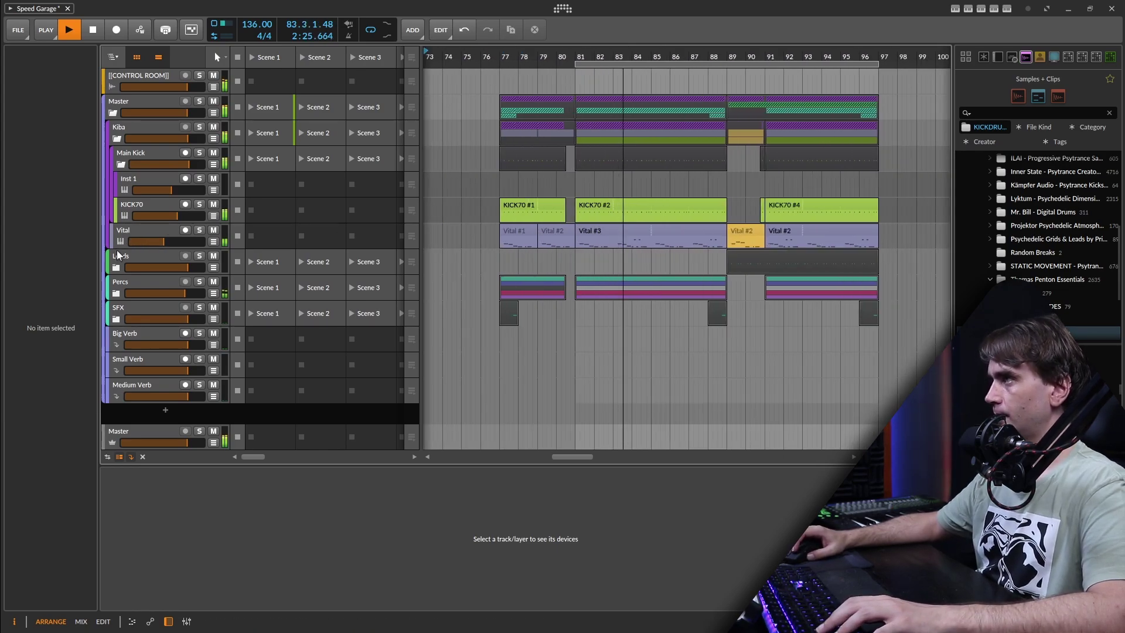
Step: Fold and reopen the Kiba group, select the Vital track to show its devices, and save the project
left_click(111, 152)
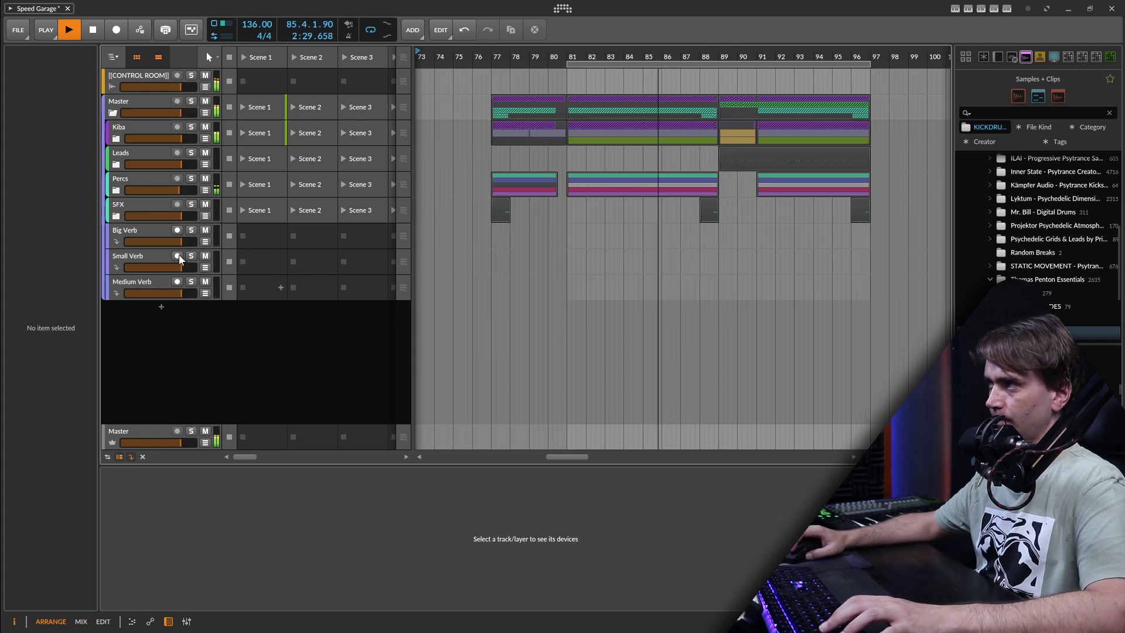
left_click(116, 141)
left_click(168, 238)
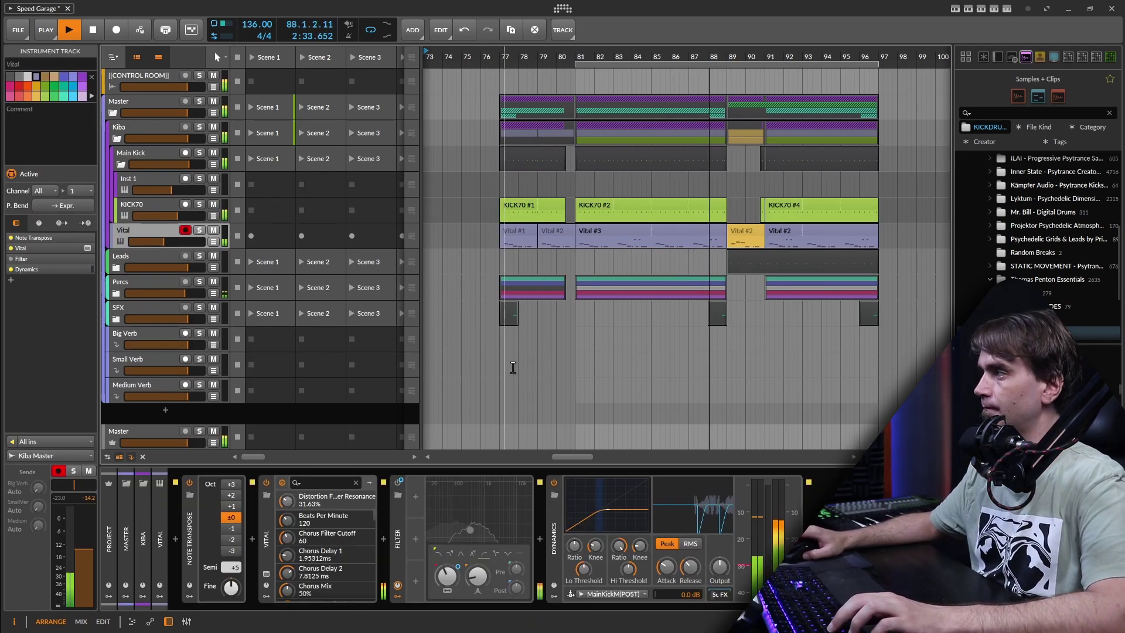
key("ctrl+s")
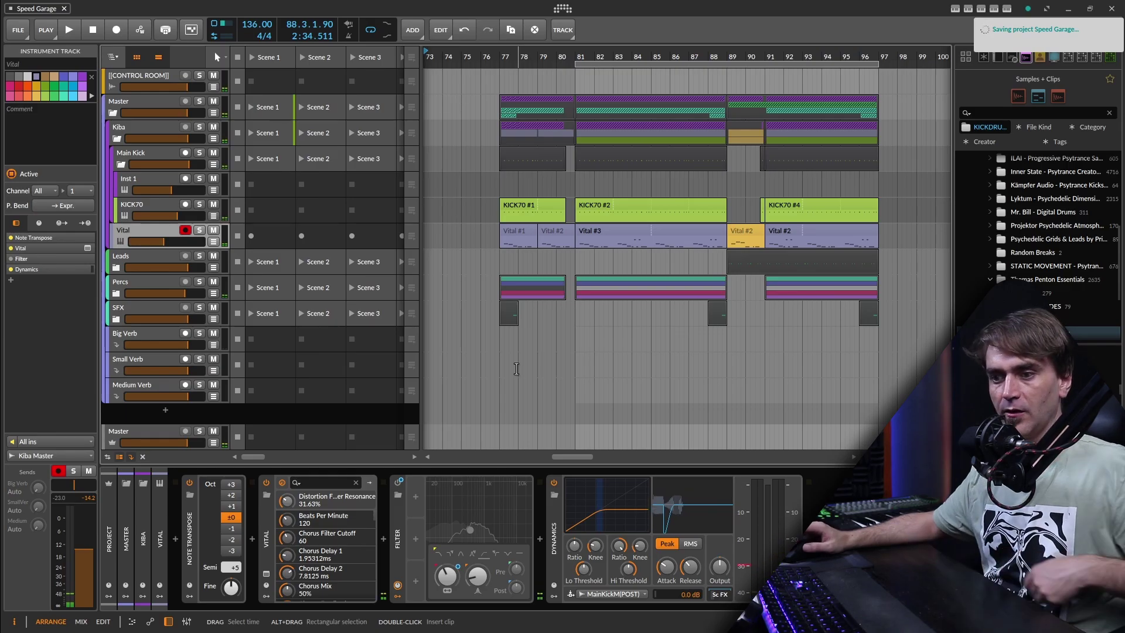